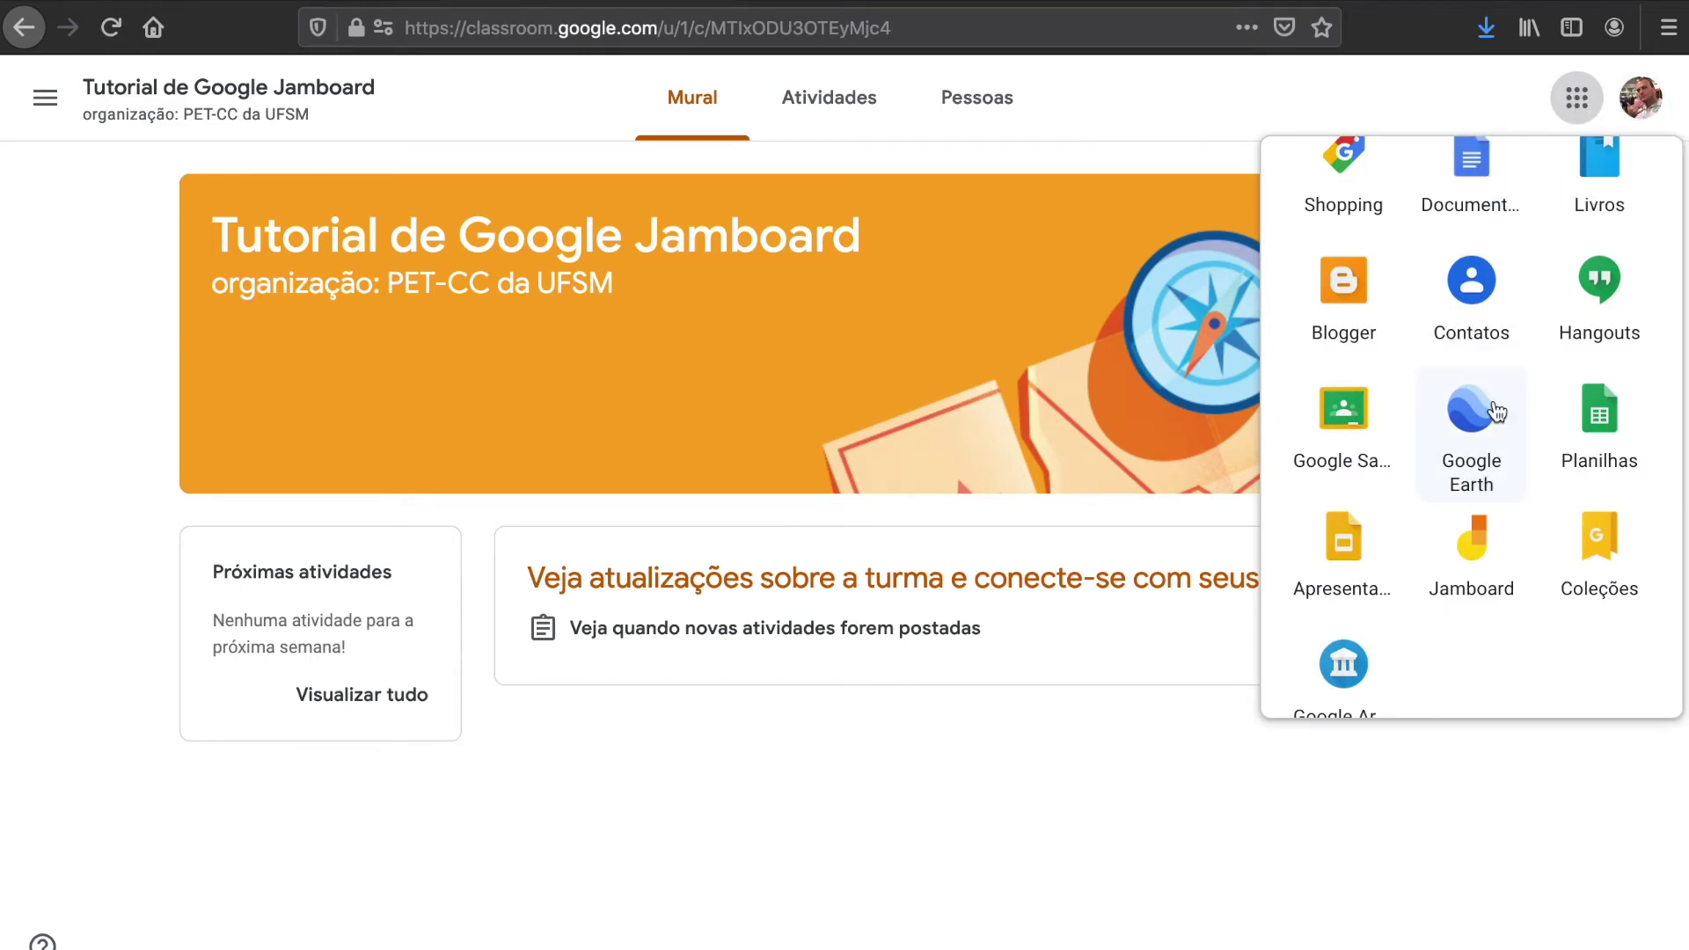
Step: Look through the list of Google apps from the Classroom page, including Jamboard and Drive
scroll(1482, 413, "up", 3)
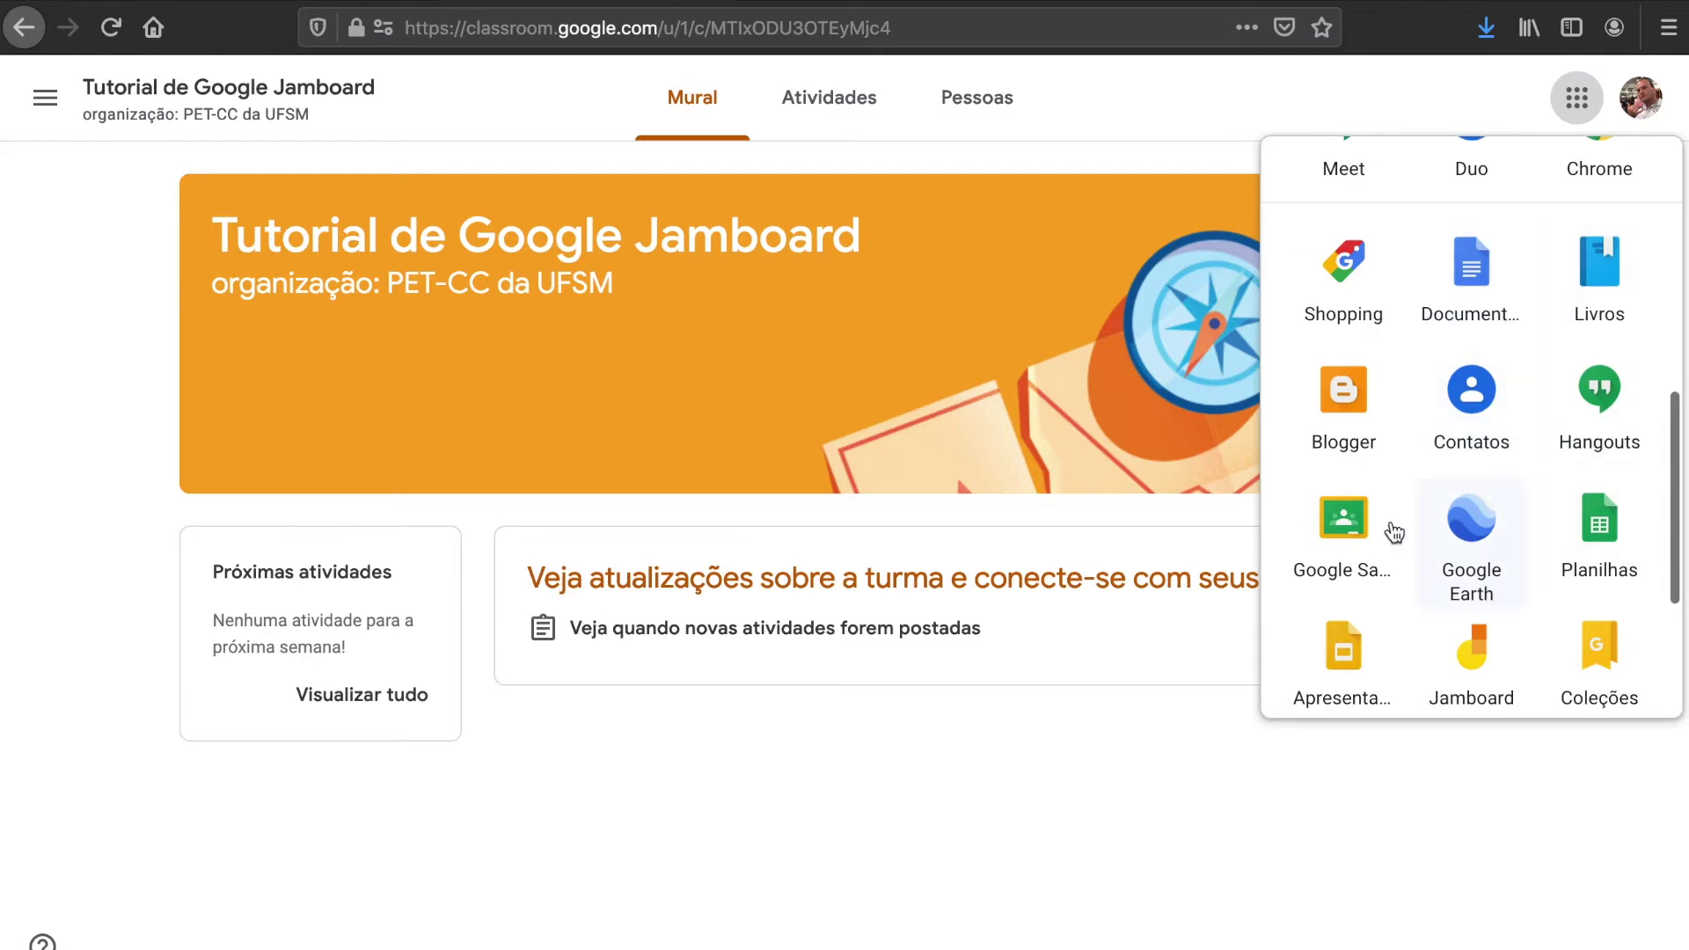
scroll(1425, 422, "up", 5)
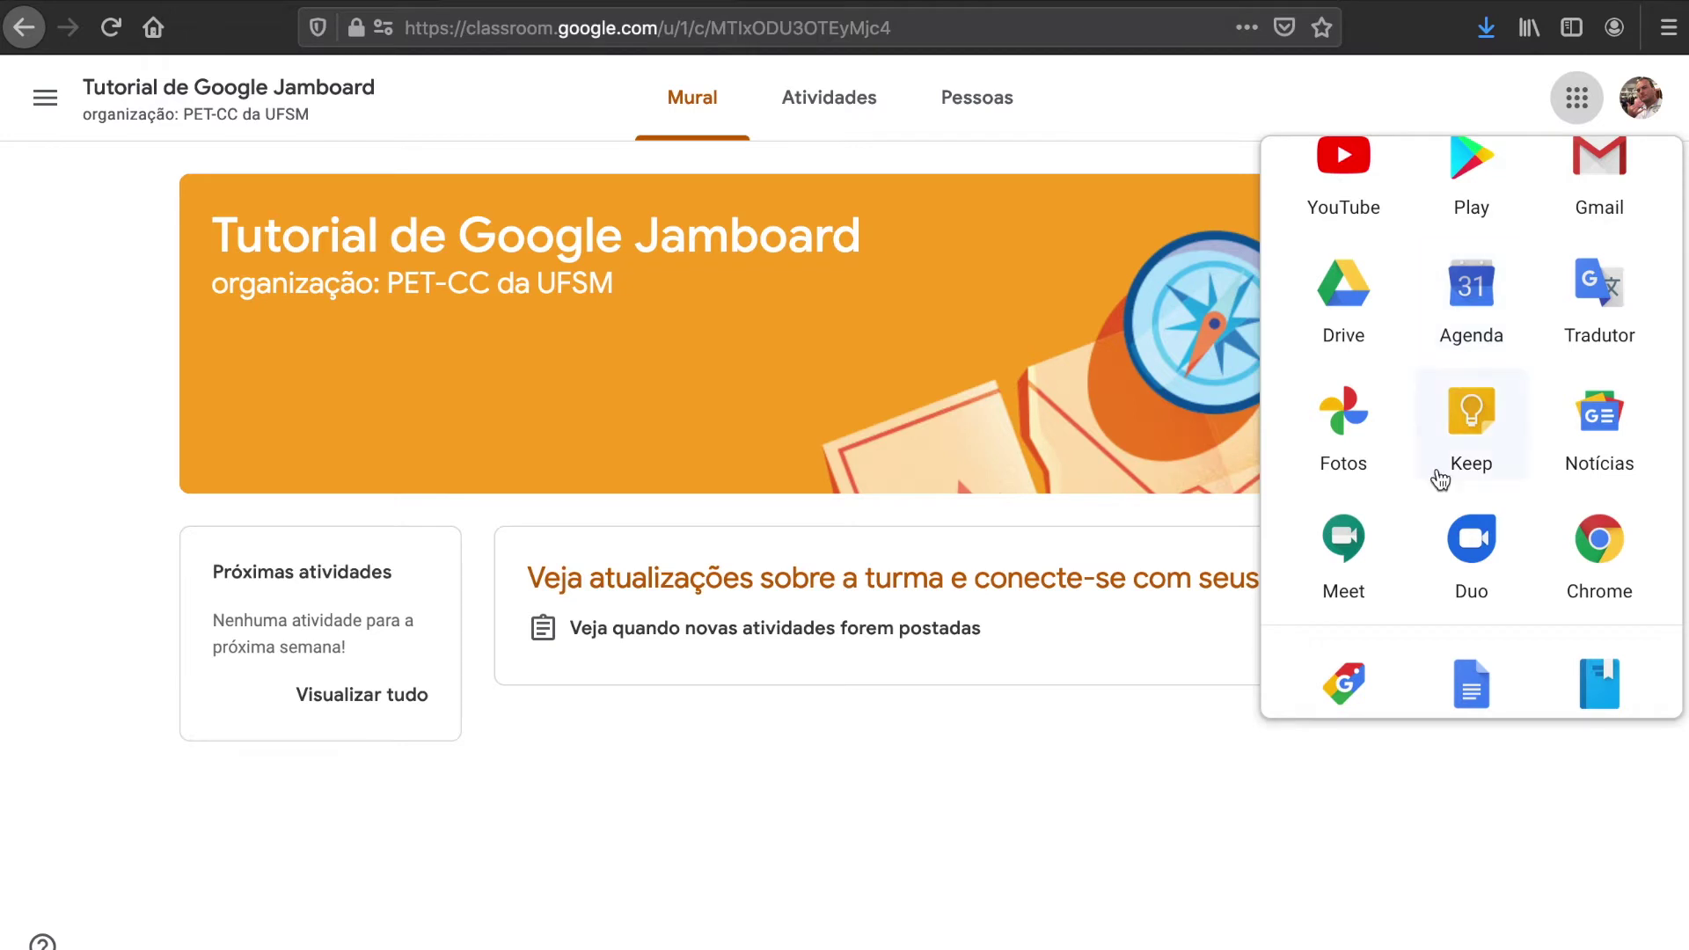
scroll(1440, 475, "down", 3)
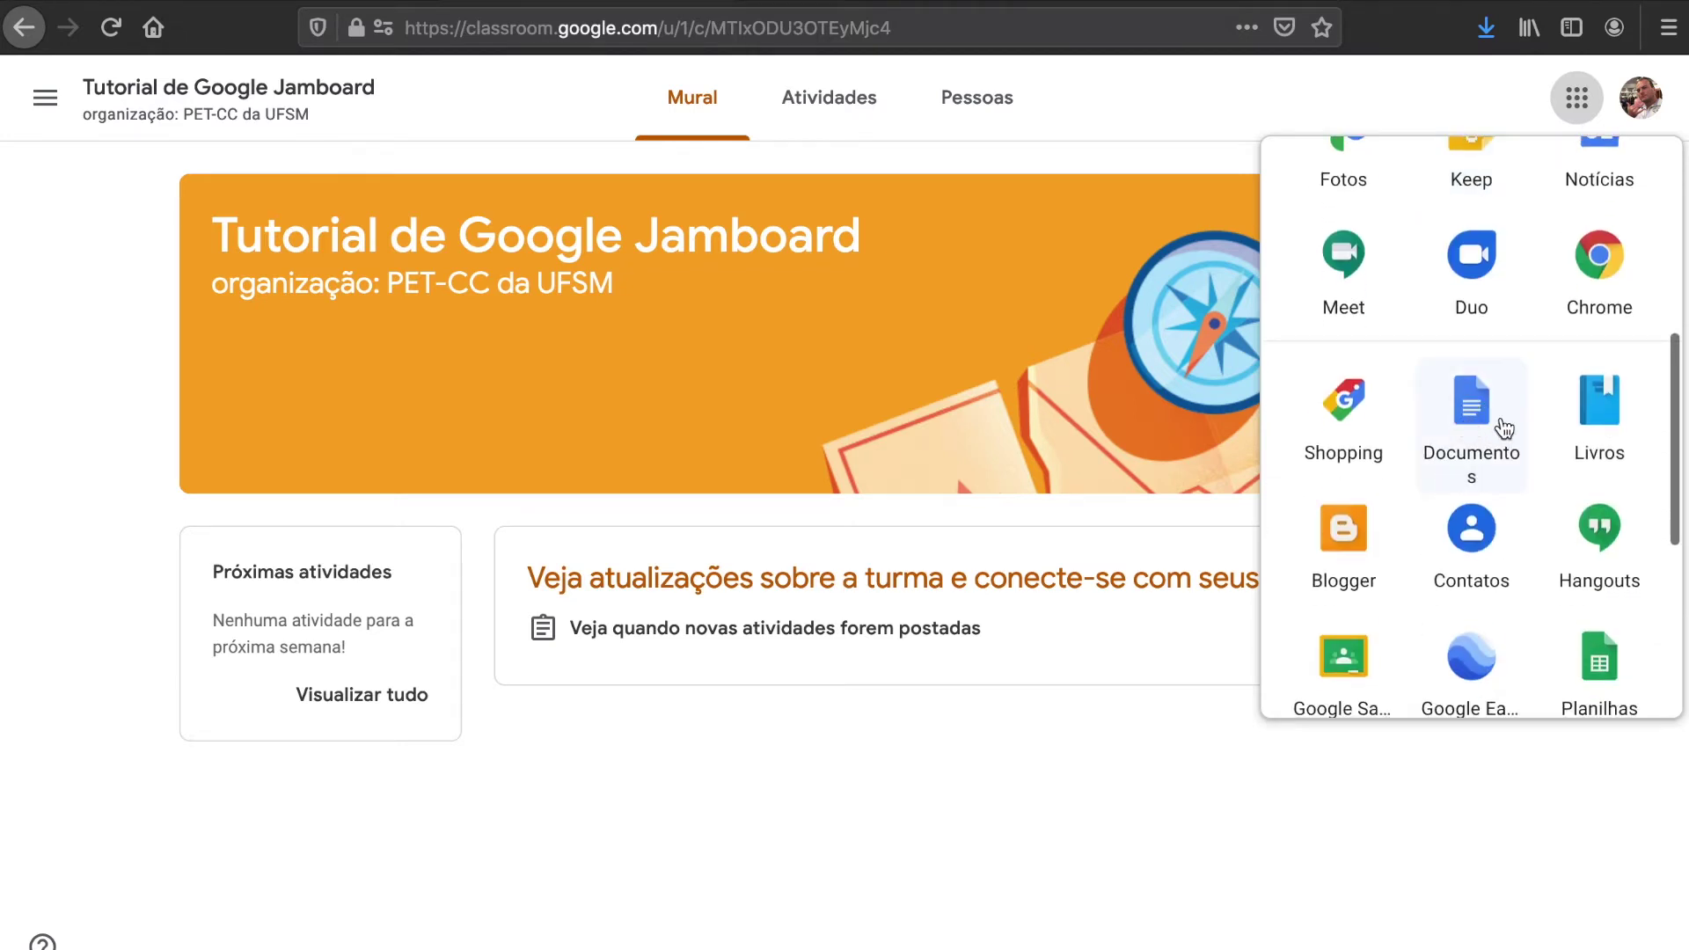
scroll(1495, 436, "down", 1)
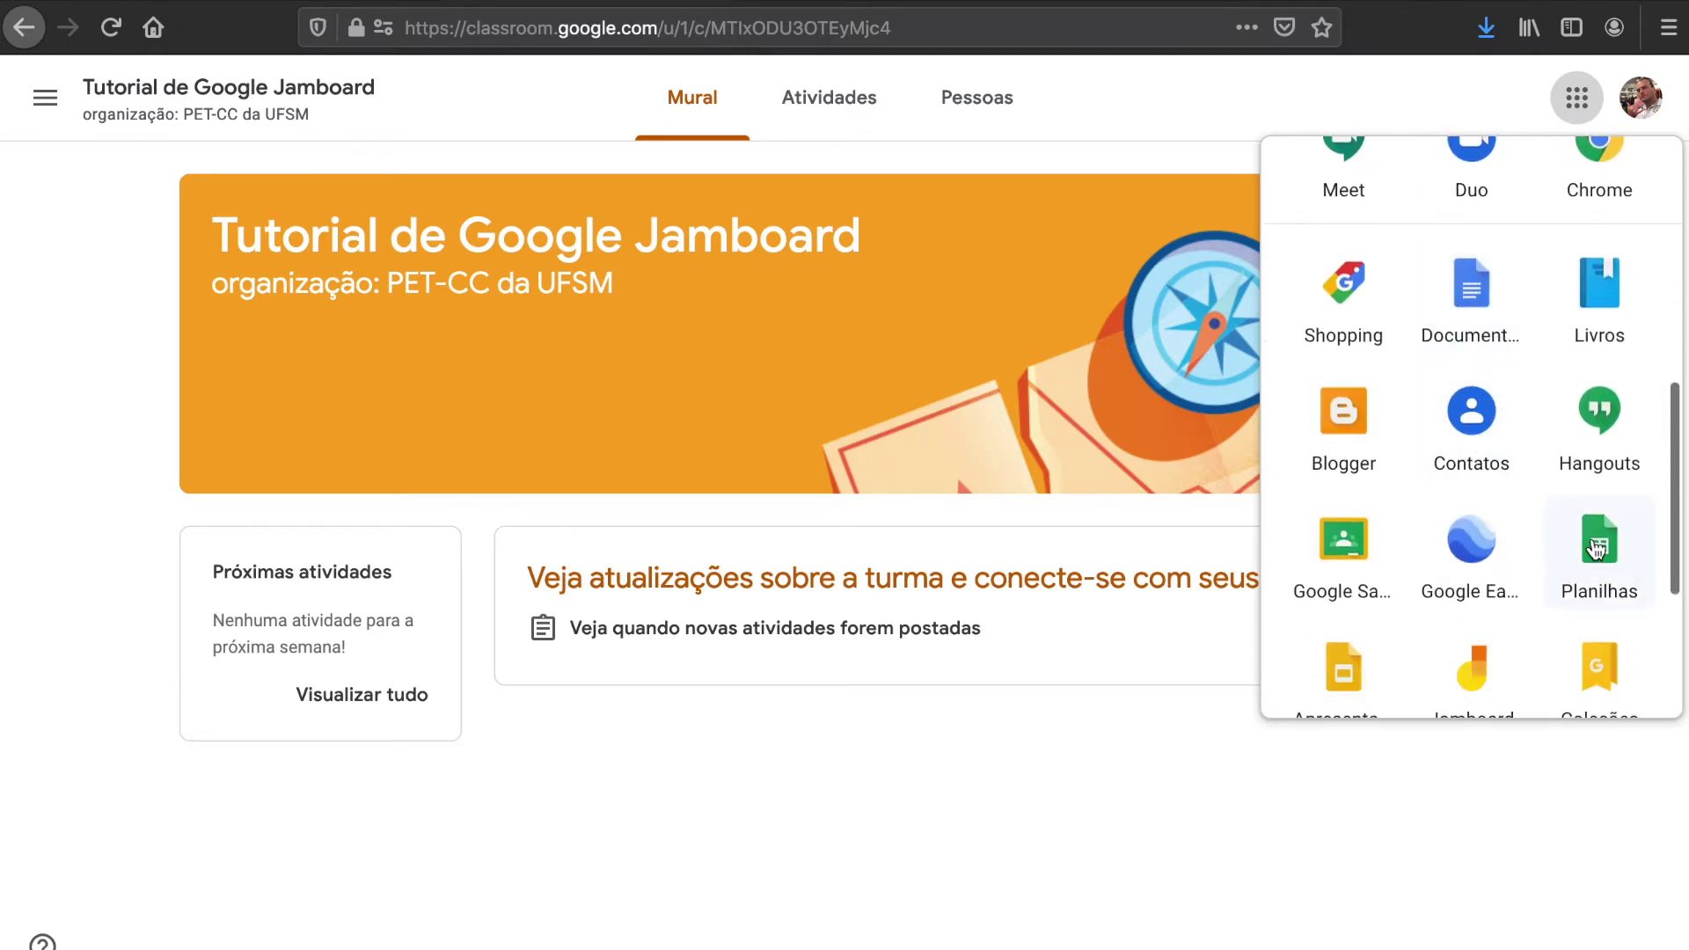
scroll(1487, 581, "down", 1)
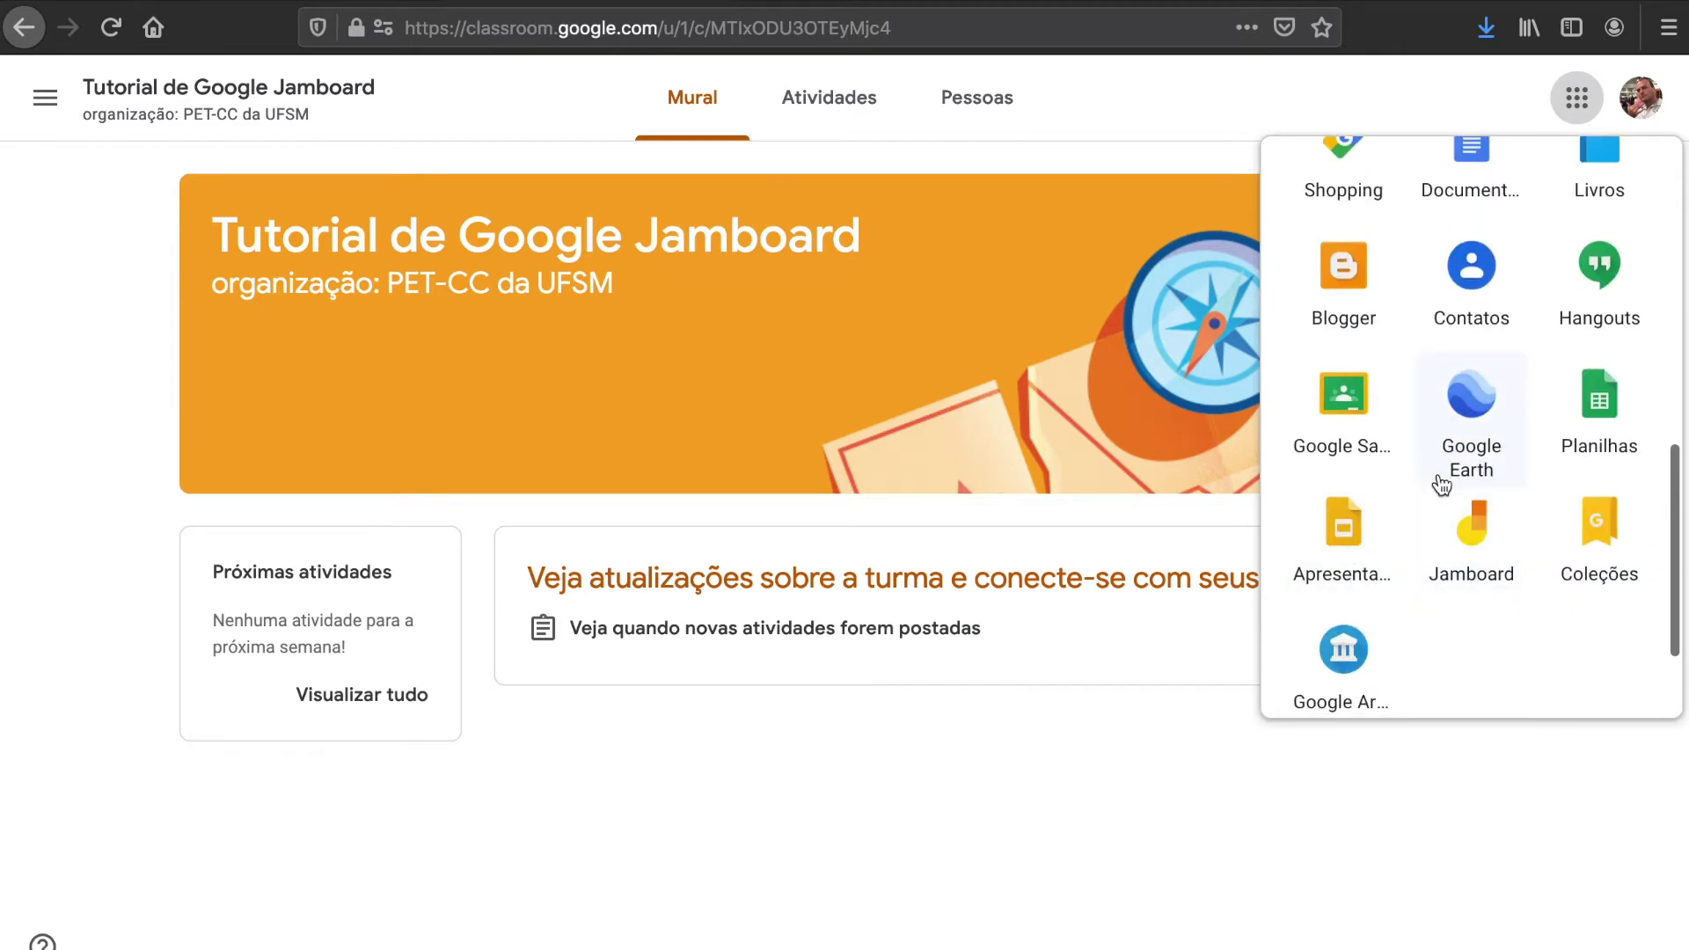
scroll(1452, 482, "up", 5)
scroll(1393, 257, "up", 1)
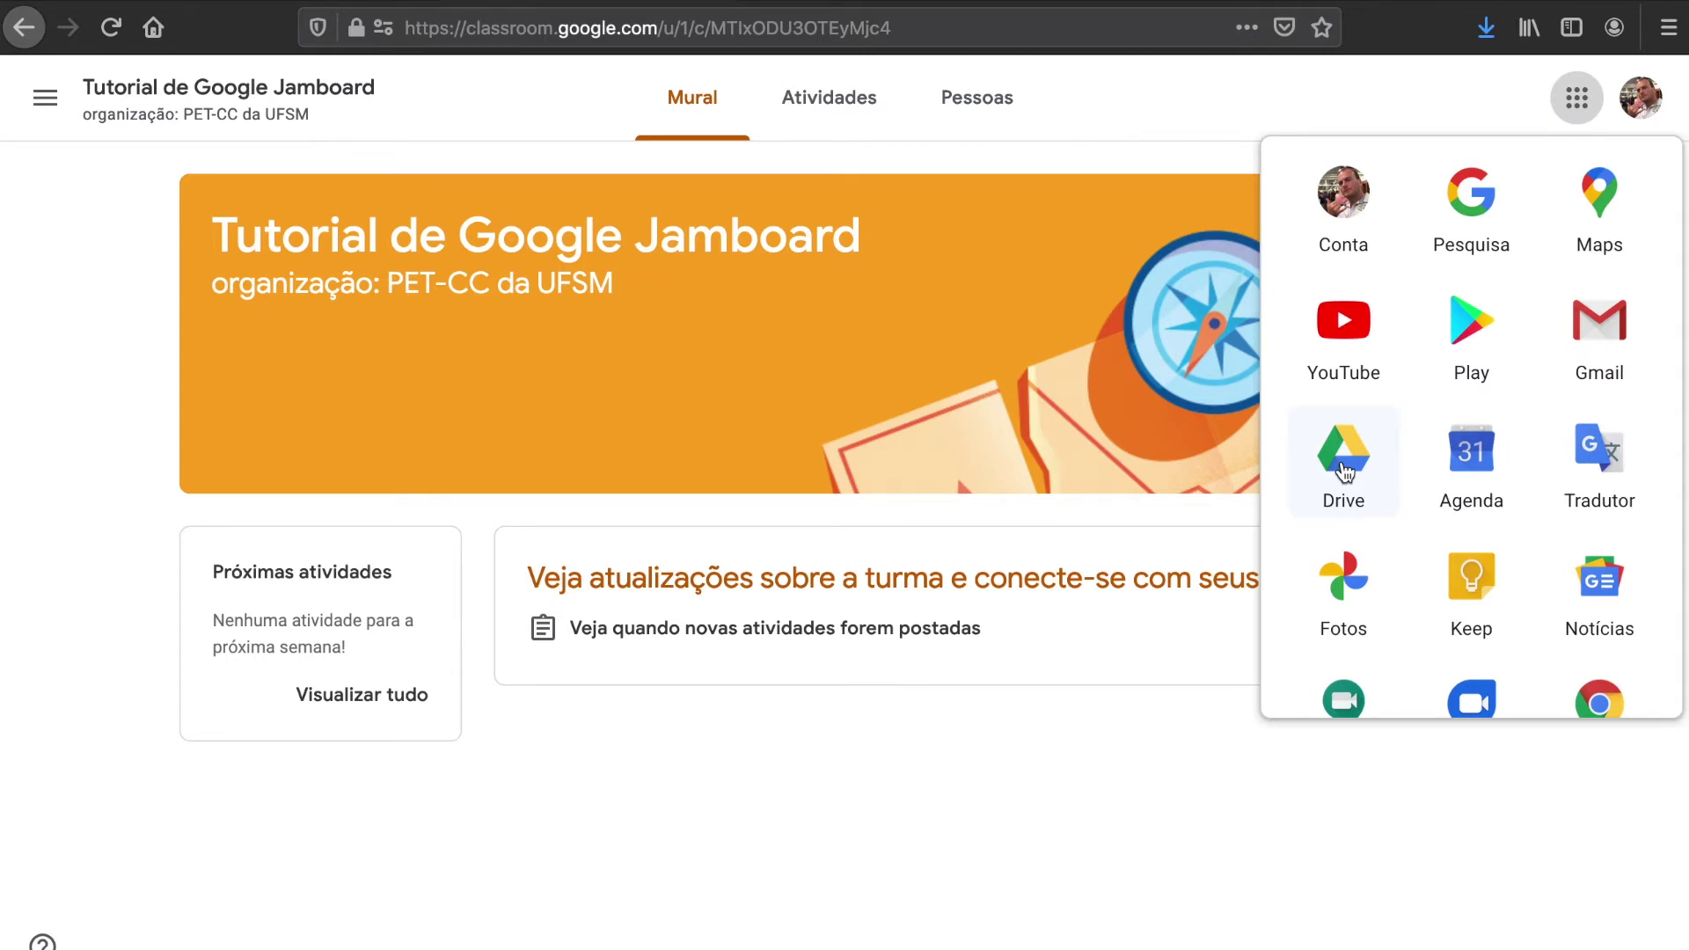
left_click(1010, 718)
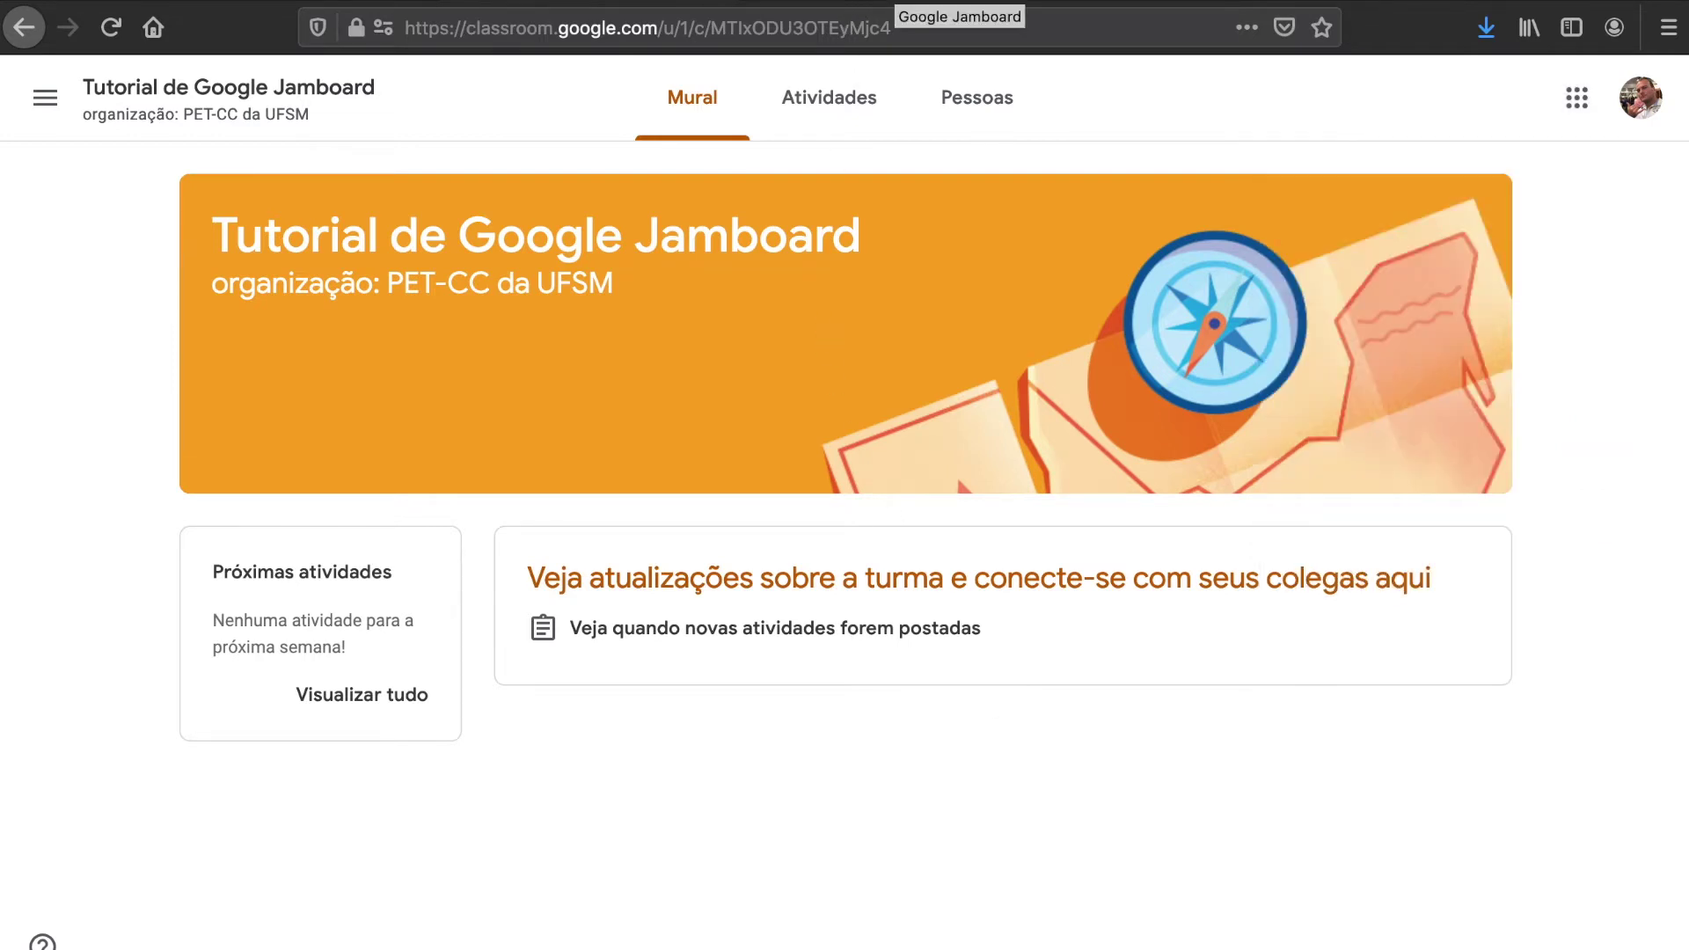
Step: Go to the Jamboard home page and switch to the Jamboards folder in Google Drive
left_click(24, 28)
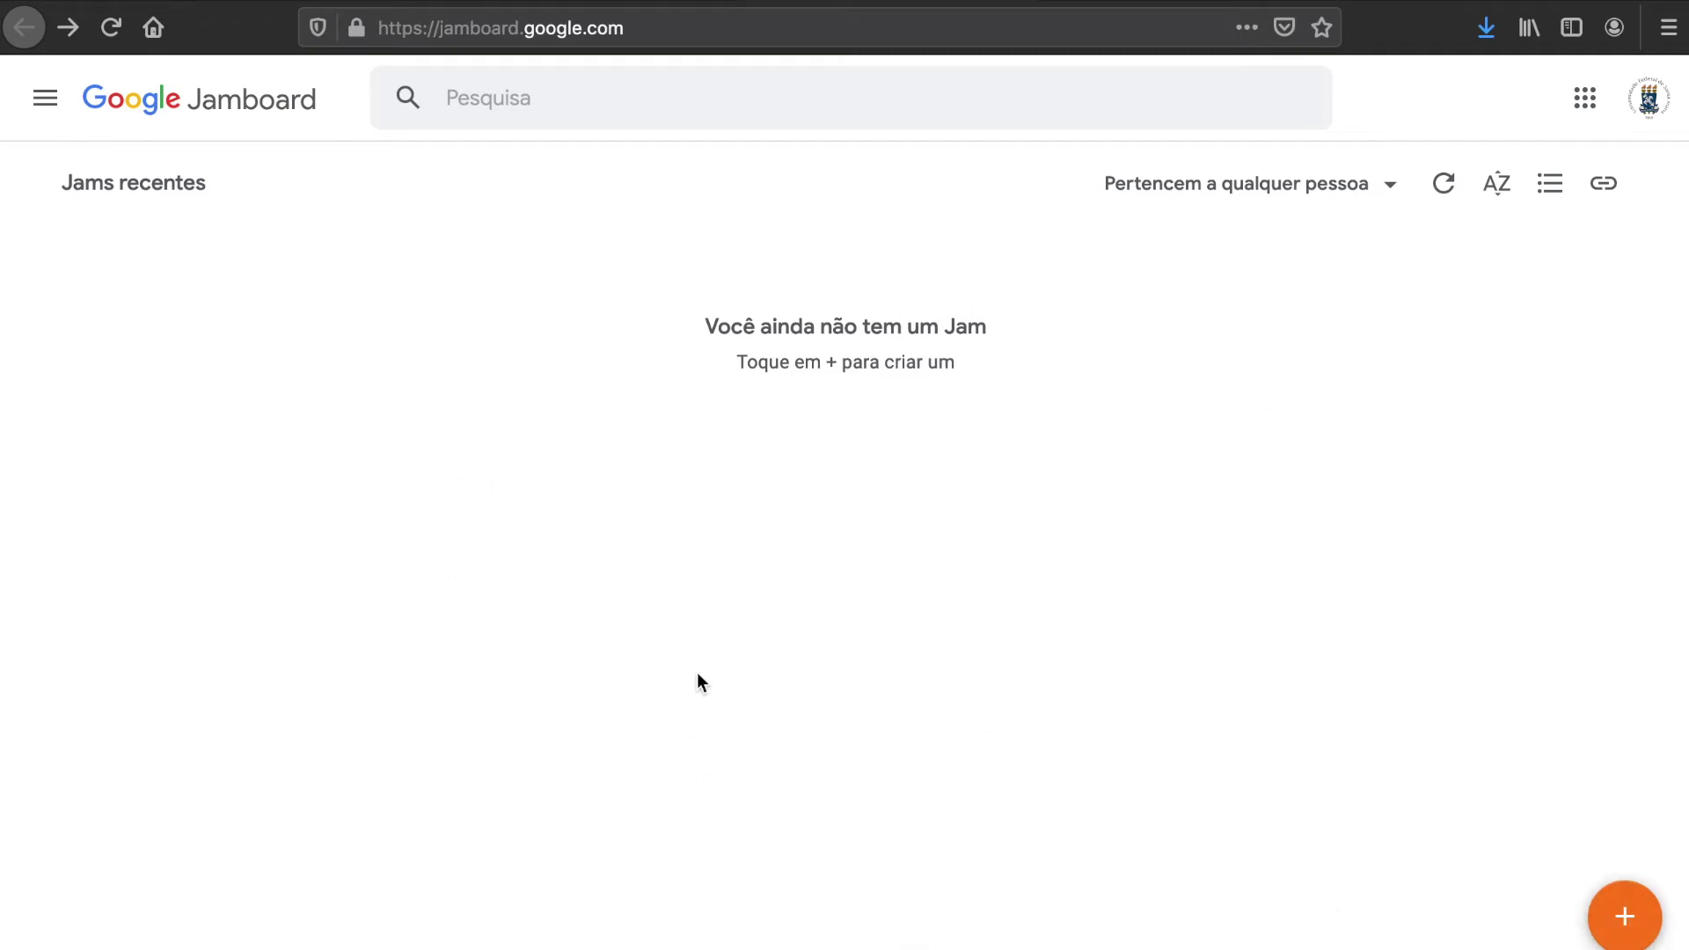
left_click(1182, 1)
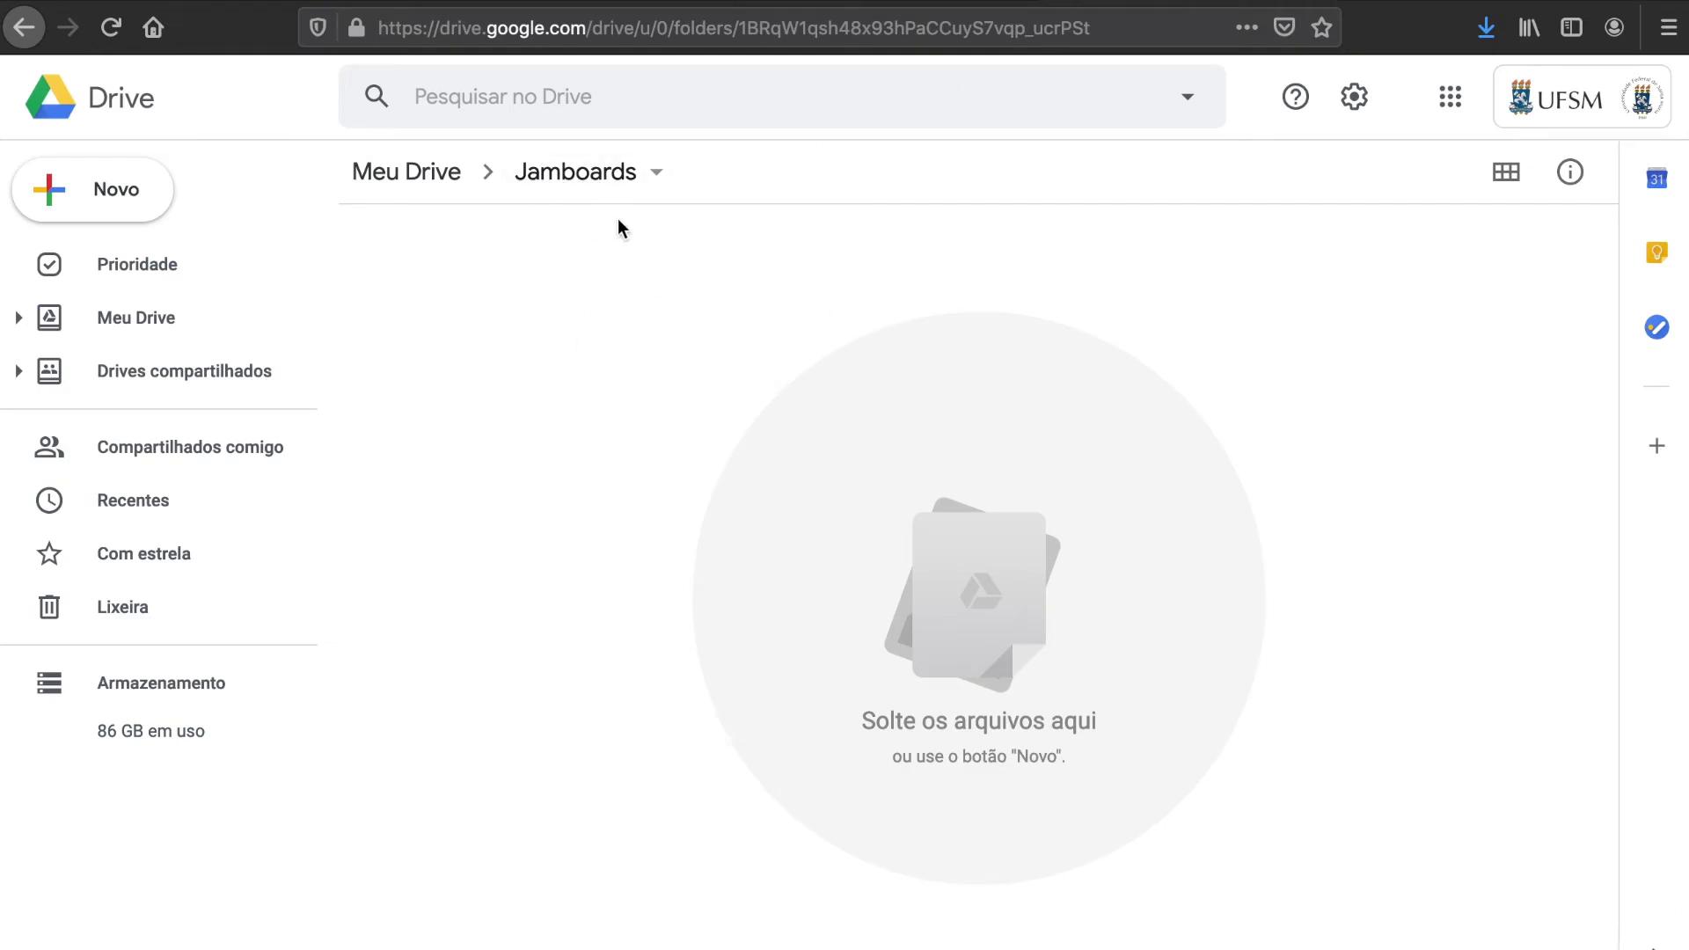
left_click(132, 193)
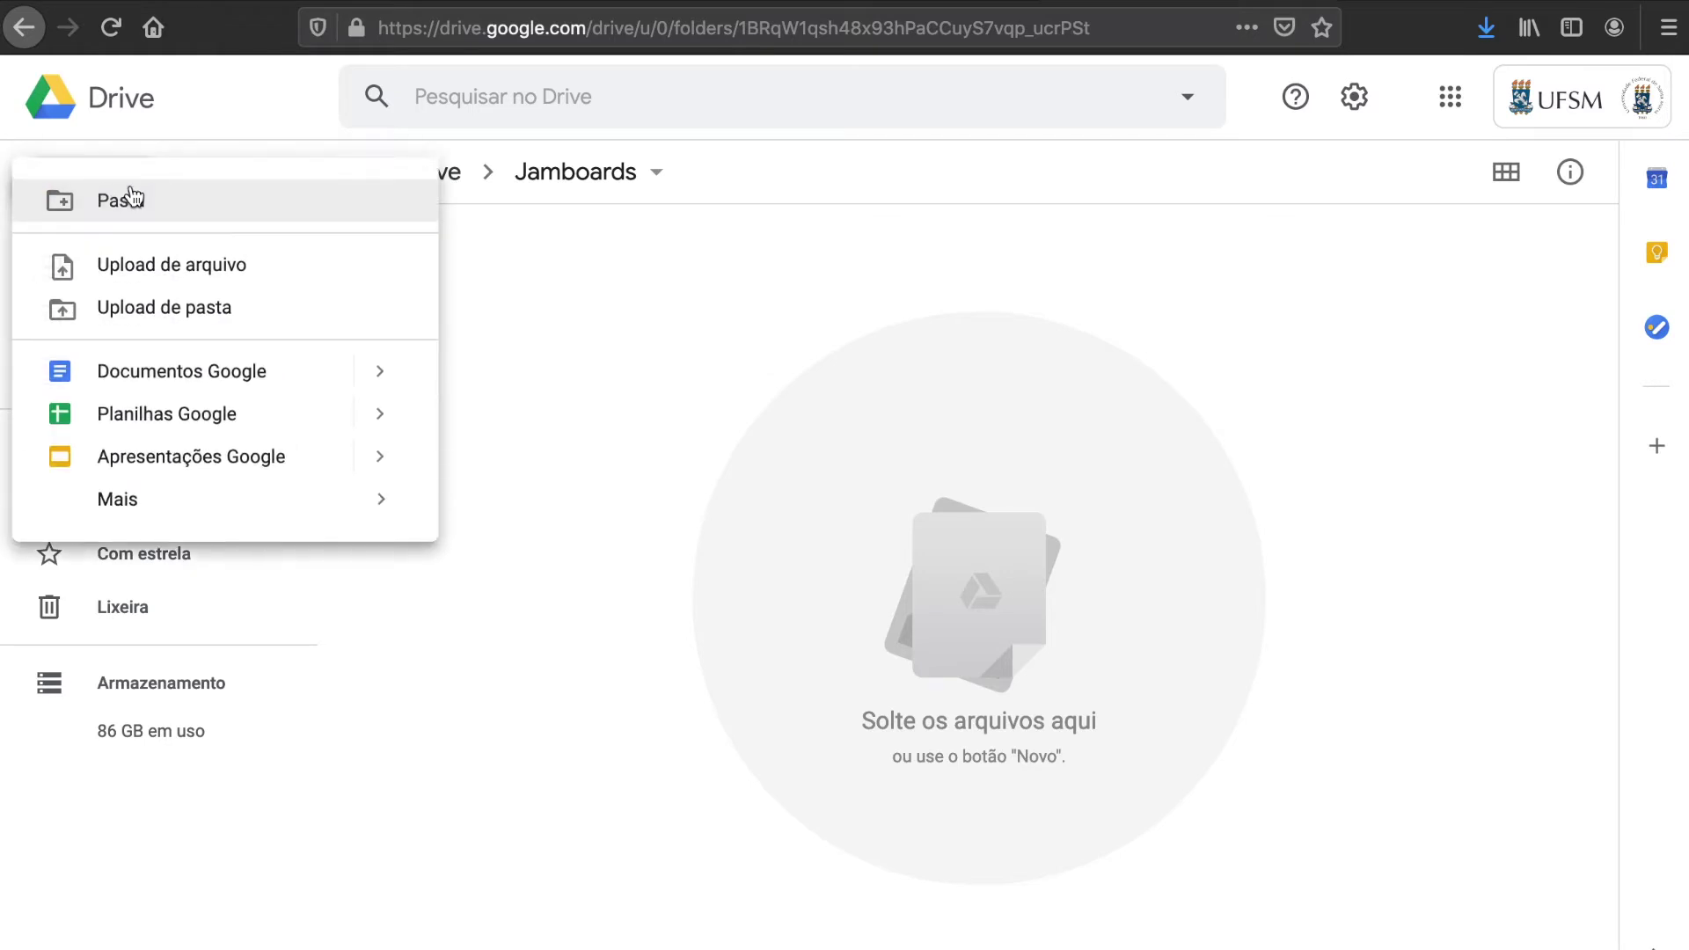
mouse_move(304, 503)
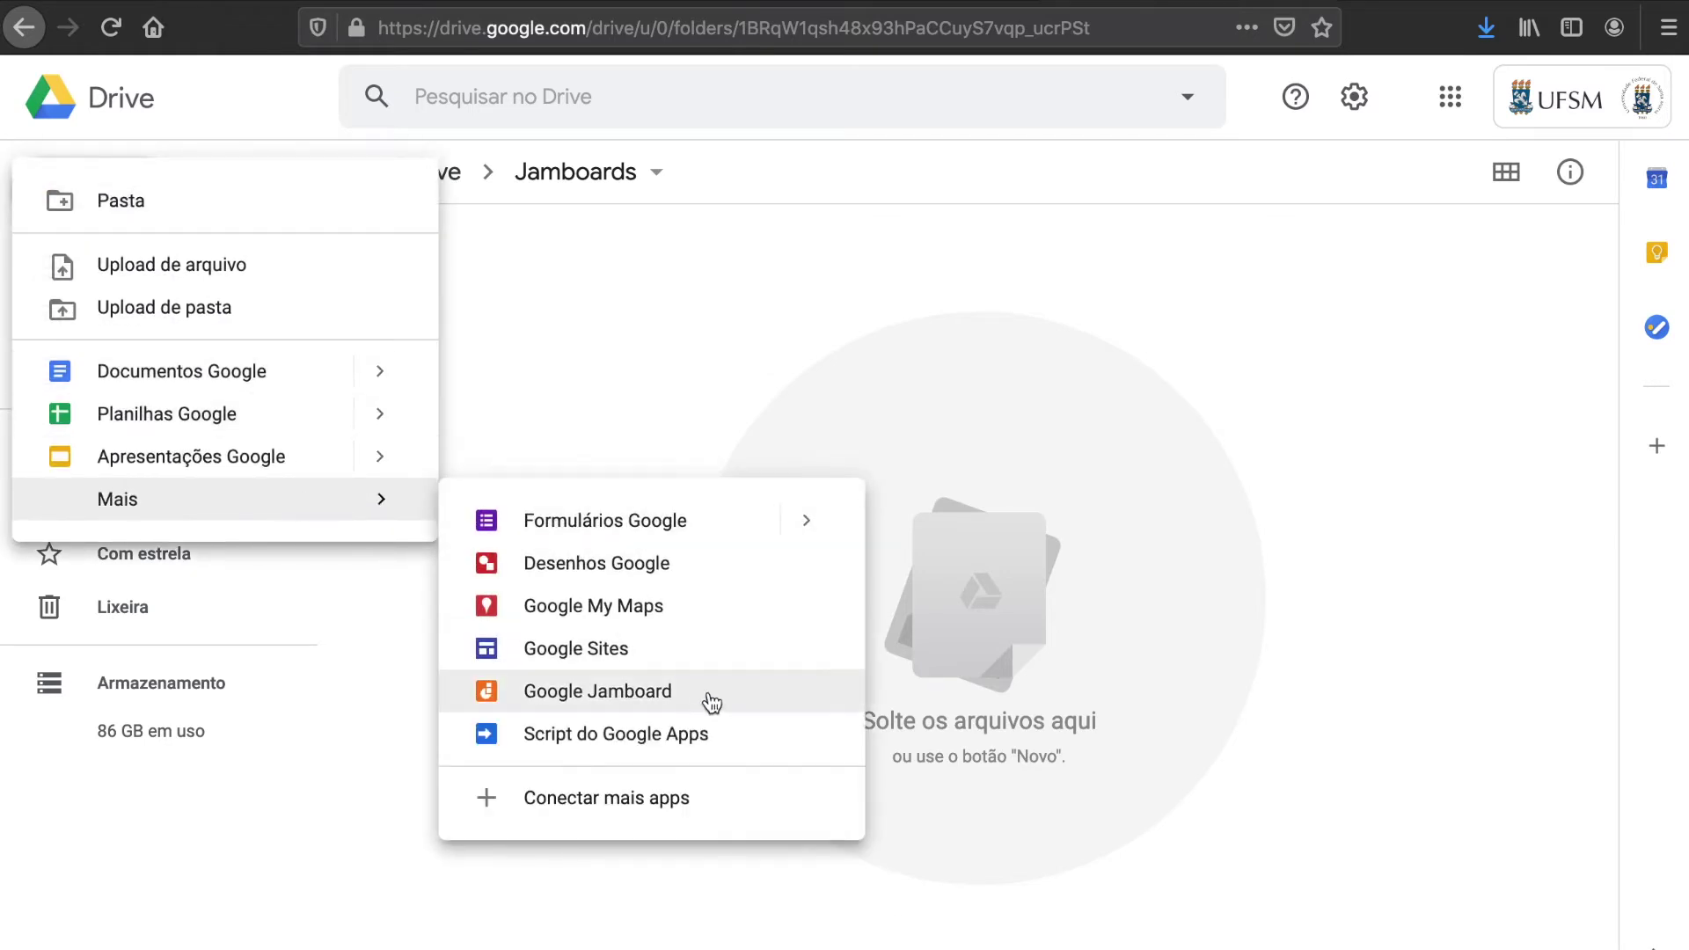
left_click(800, 382)
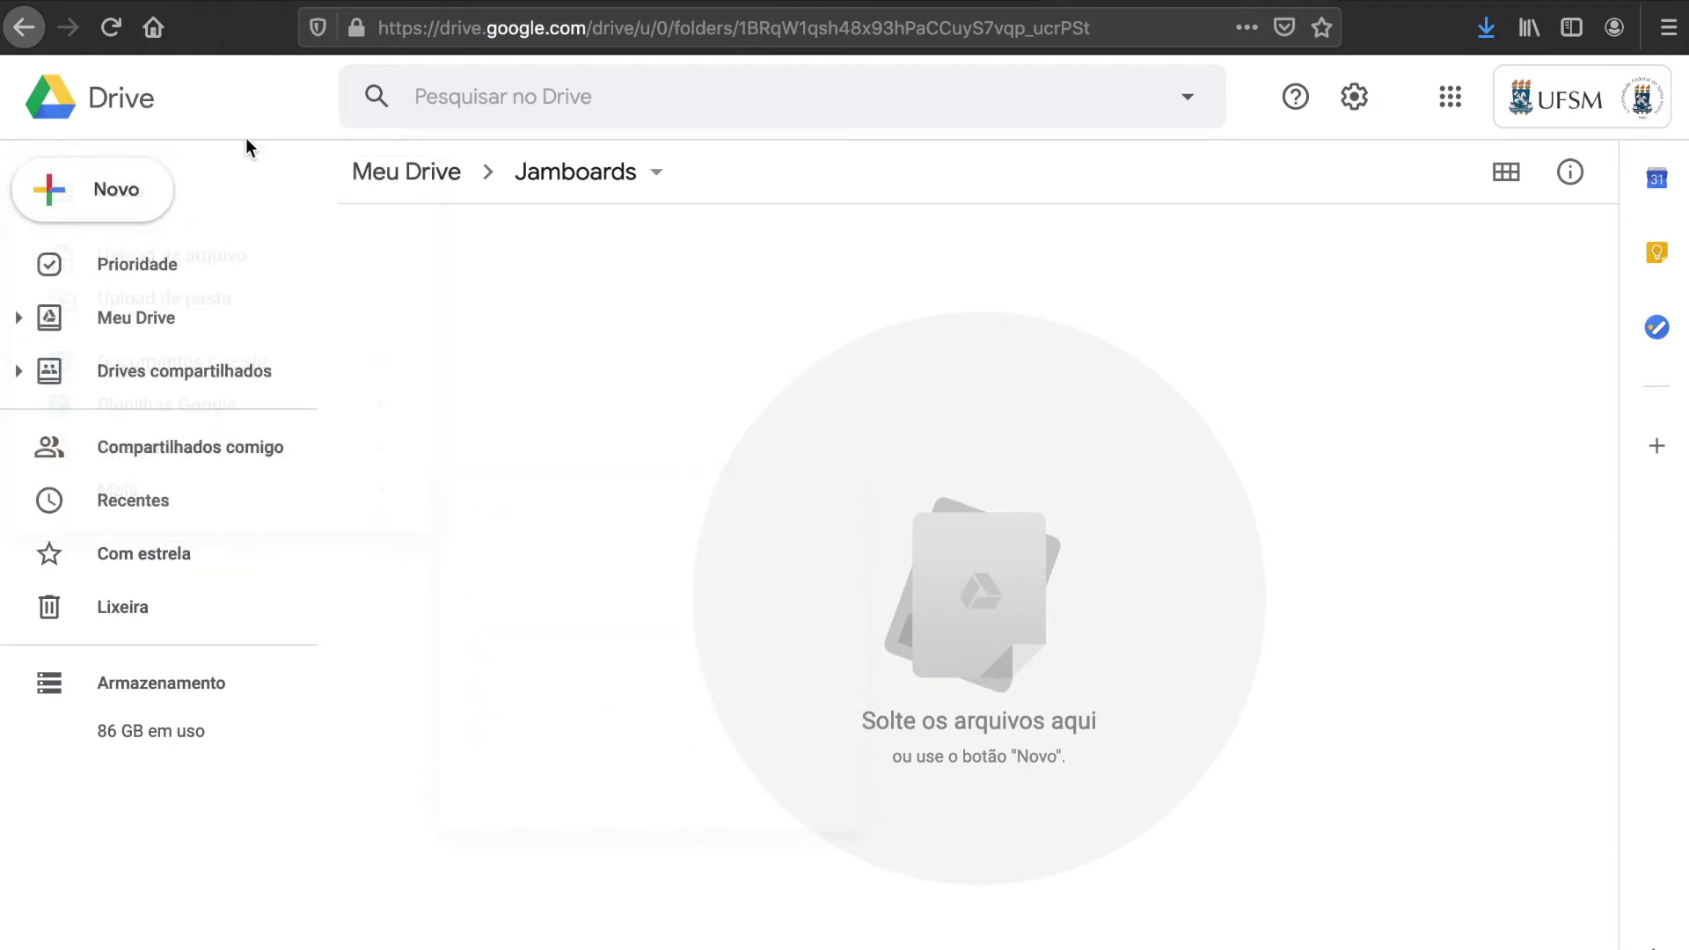
Step: Create a new Google Jamboard file inside the Jamboards folder in Drive
left_click(141, 209)
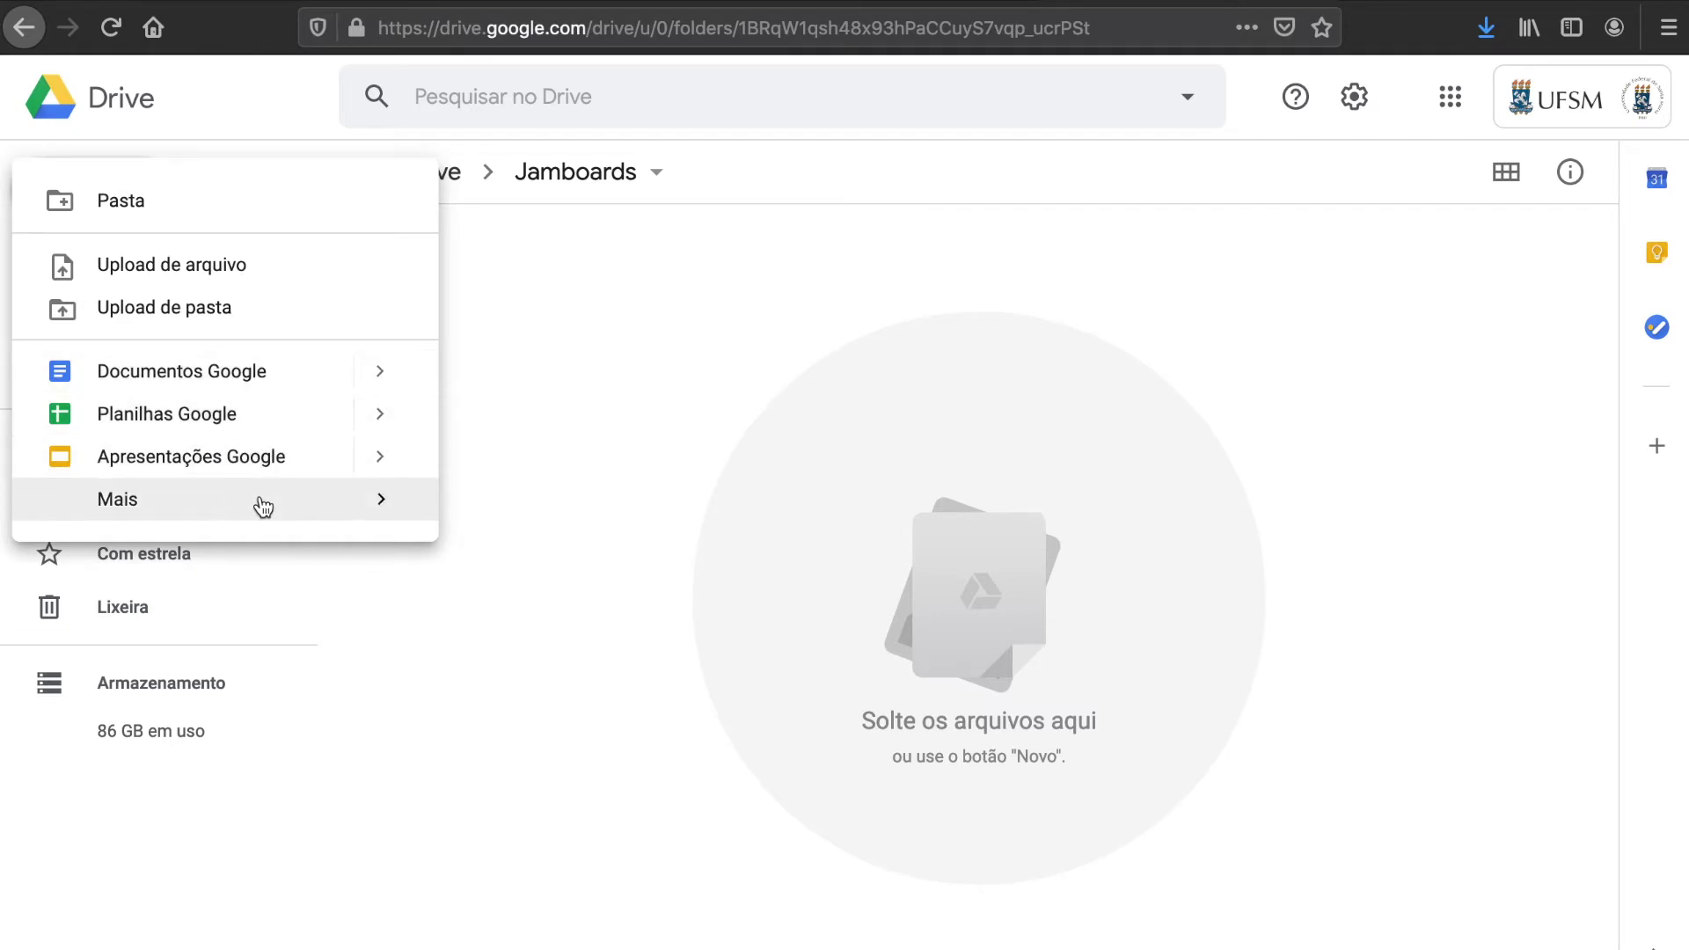
mouse_move(260, 502)
left_click(658, 687)
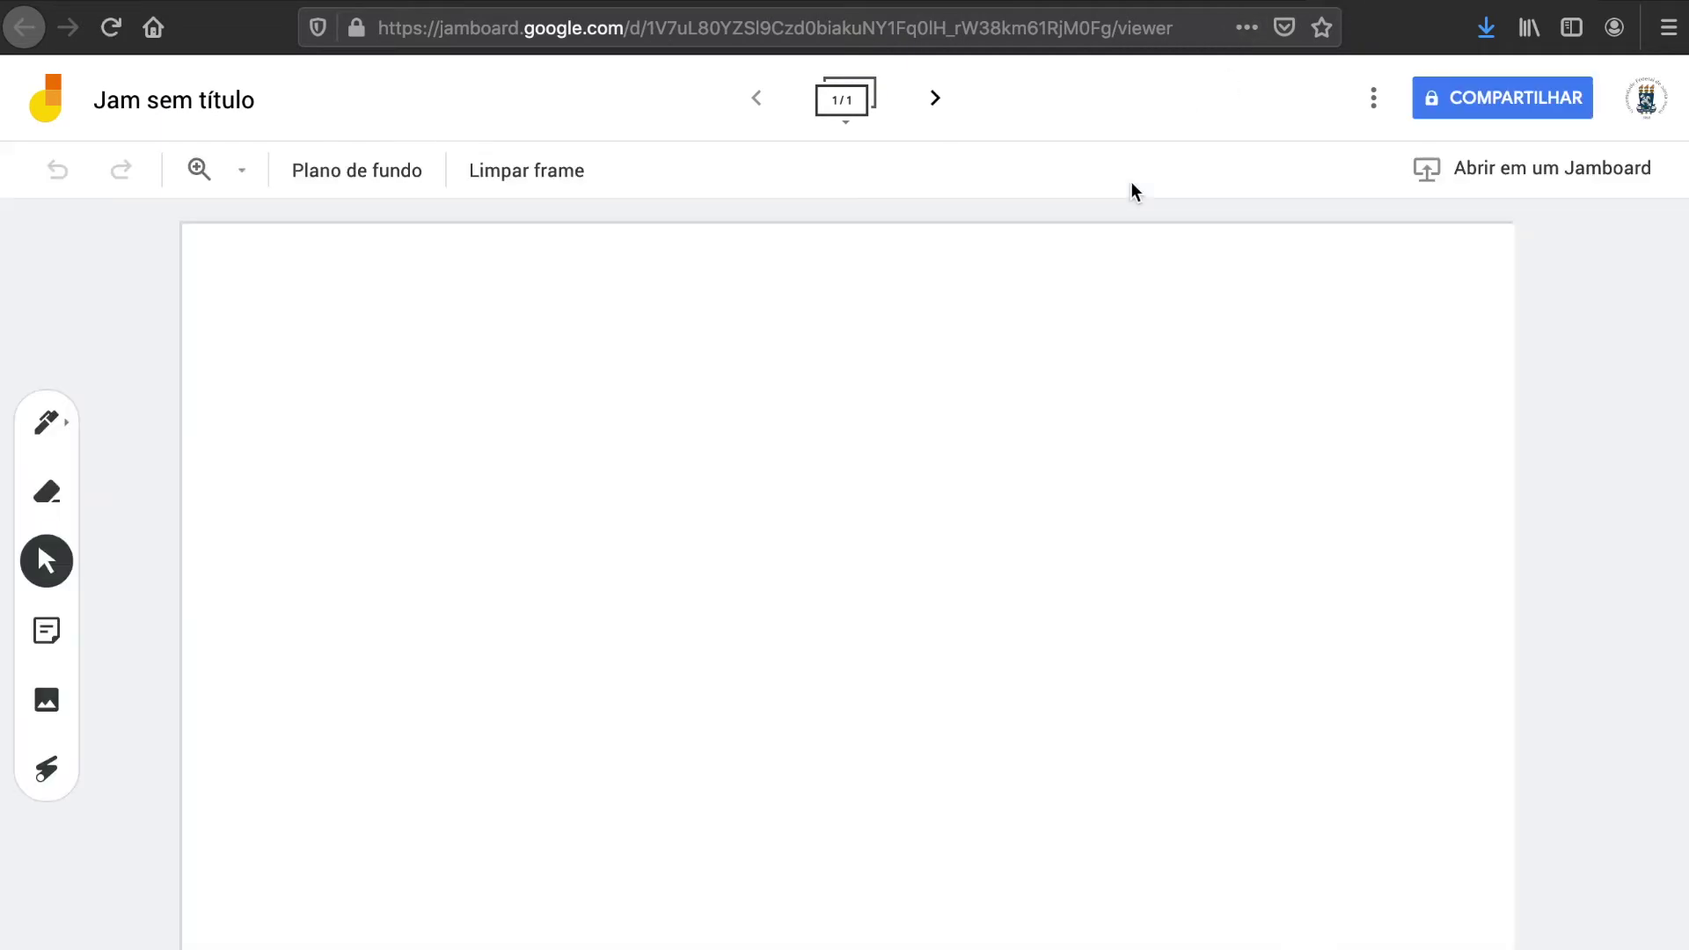
Step: Draw a large black freehand triangle with a loop inside it on the first frame using the pen
left_click(55, 428)
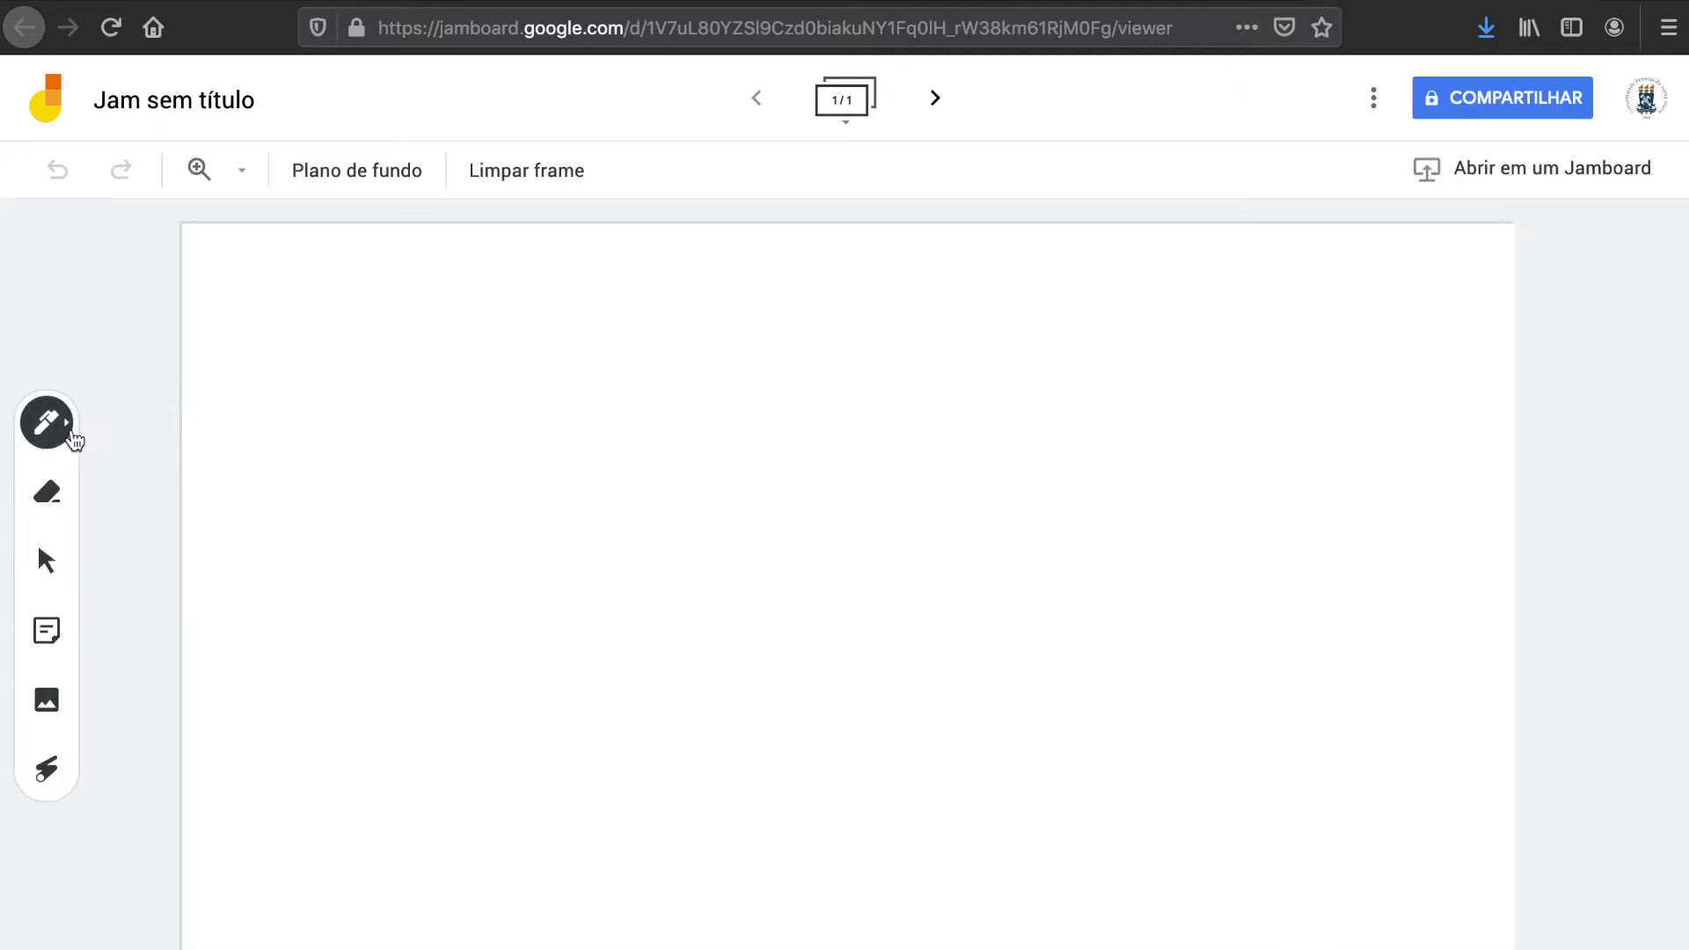
left_click(67, 426)
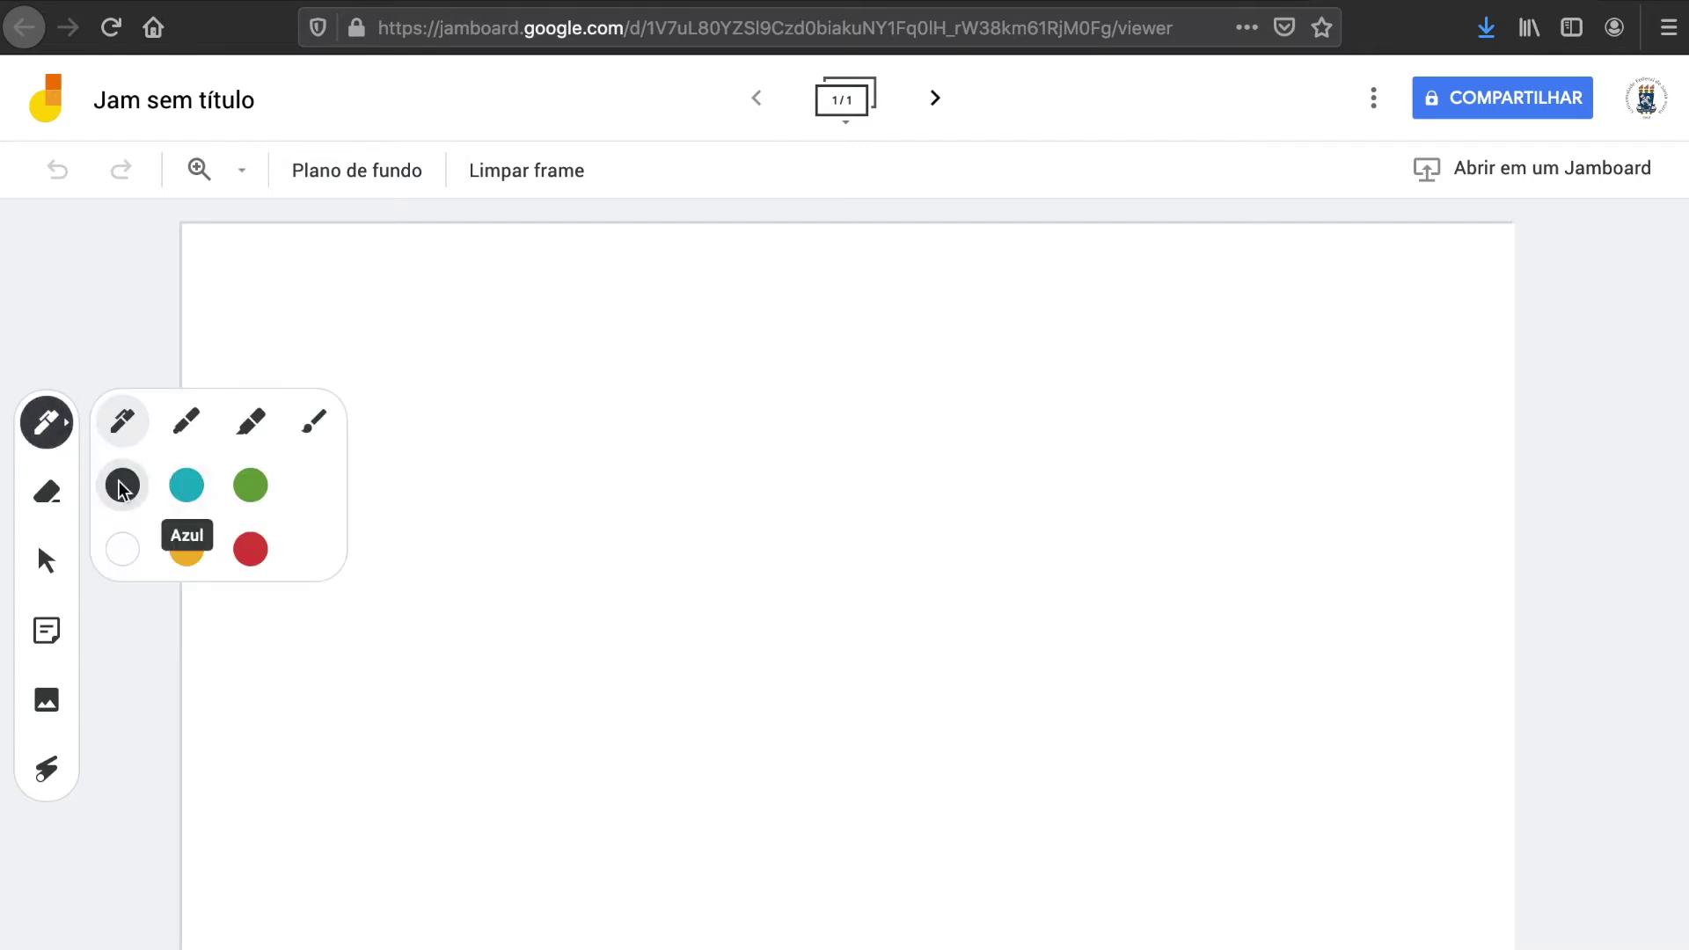
mouse_move(402, 782)
left_mouse_down()
mouse_move(557, 557)
mouse_move(836, 290)
mouse_move(1297, 739)
mouse_move(619, 886)
mouse_move(448, 803)
mouse_move(491, 768)
left_mouse_up()
mouse_move(939, 523)
left_mouse_down()
mouse_move(909, 690)
mouse_move(926, 685)
left_mouse_up()
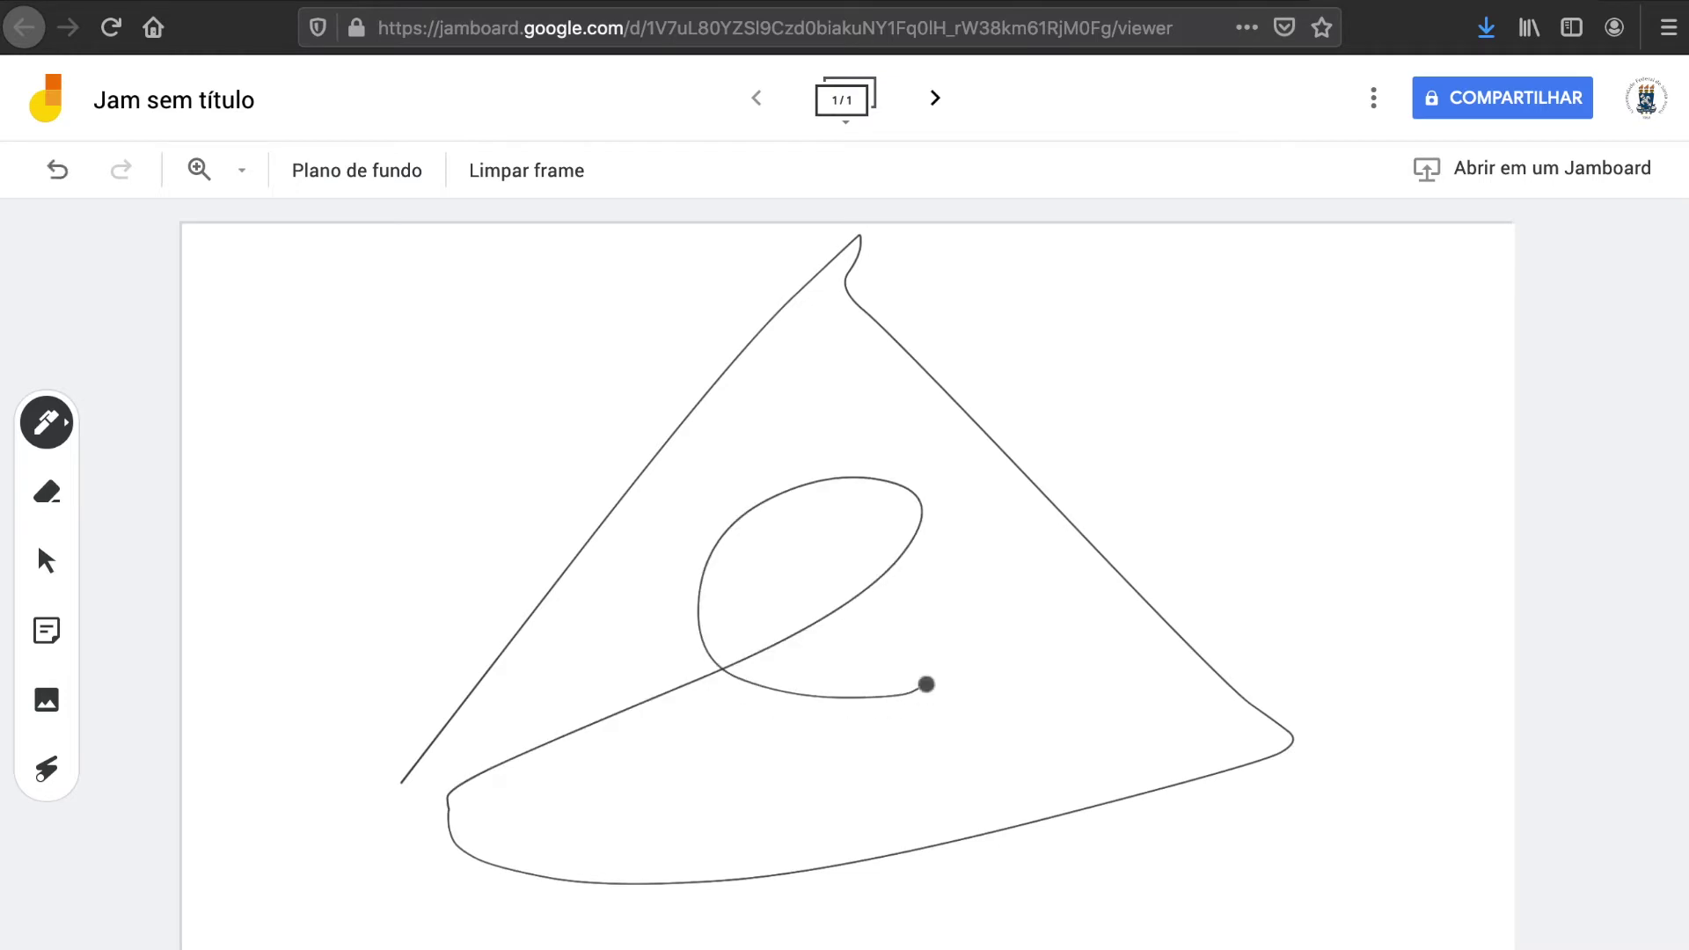
Step: Add a second frame and draw several overlapping black freehand ovals around its centre
left_click(935, 97)
mouse_move(1016, 427)
left_mouse_down()
mouse_move(754, 407)
mouse_move(1249, 592)
mouse_move(584, 589)
mouse_move(1128, 823)
left_mouse_up()
mouse_move(1302, 570)
left_mouse_down()
mouse_move(739, 773)
mouse_move(648, 414)
mouse_move(994, 710)
left_mouse_up()
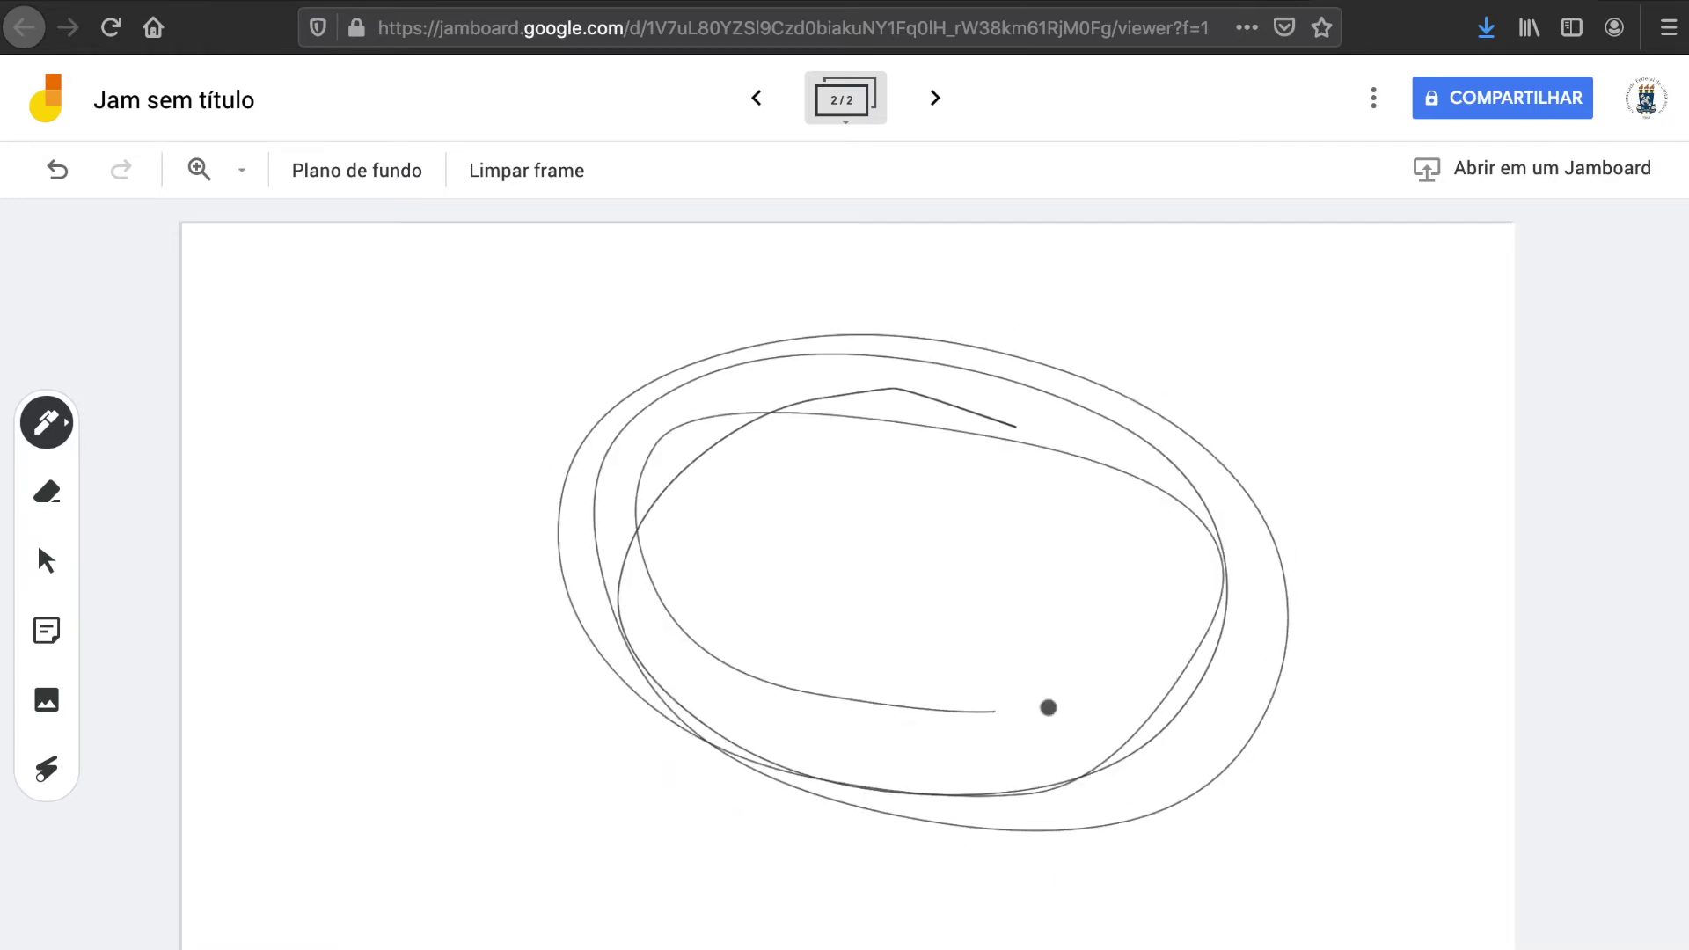
Step: Rename the jam as "Teste de Jamboard" and return to the Jamboards folder in Google Drive
left_click(168, 107)
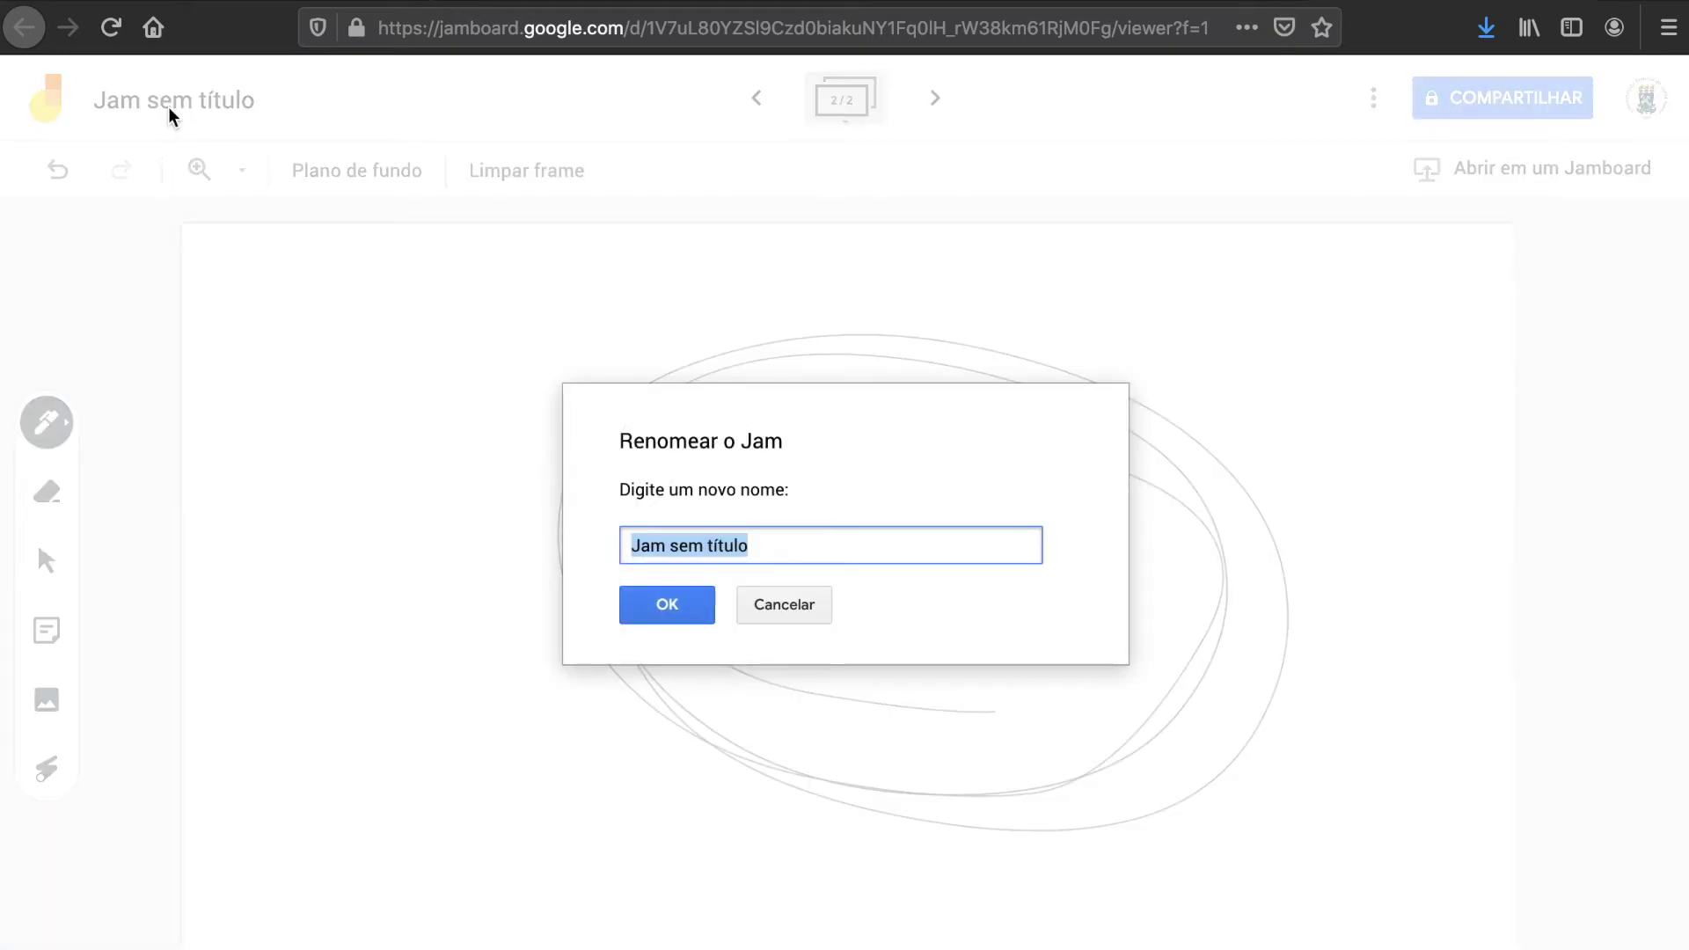
type("TEste")
key("BackSpace")
key("BackSpace")
key("BackSpace")
key("BackSpace")
type("este de Jam")
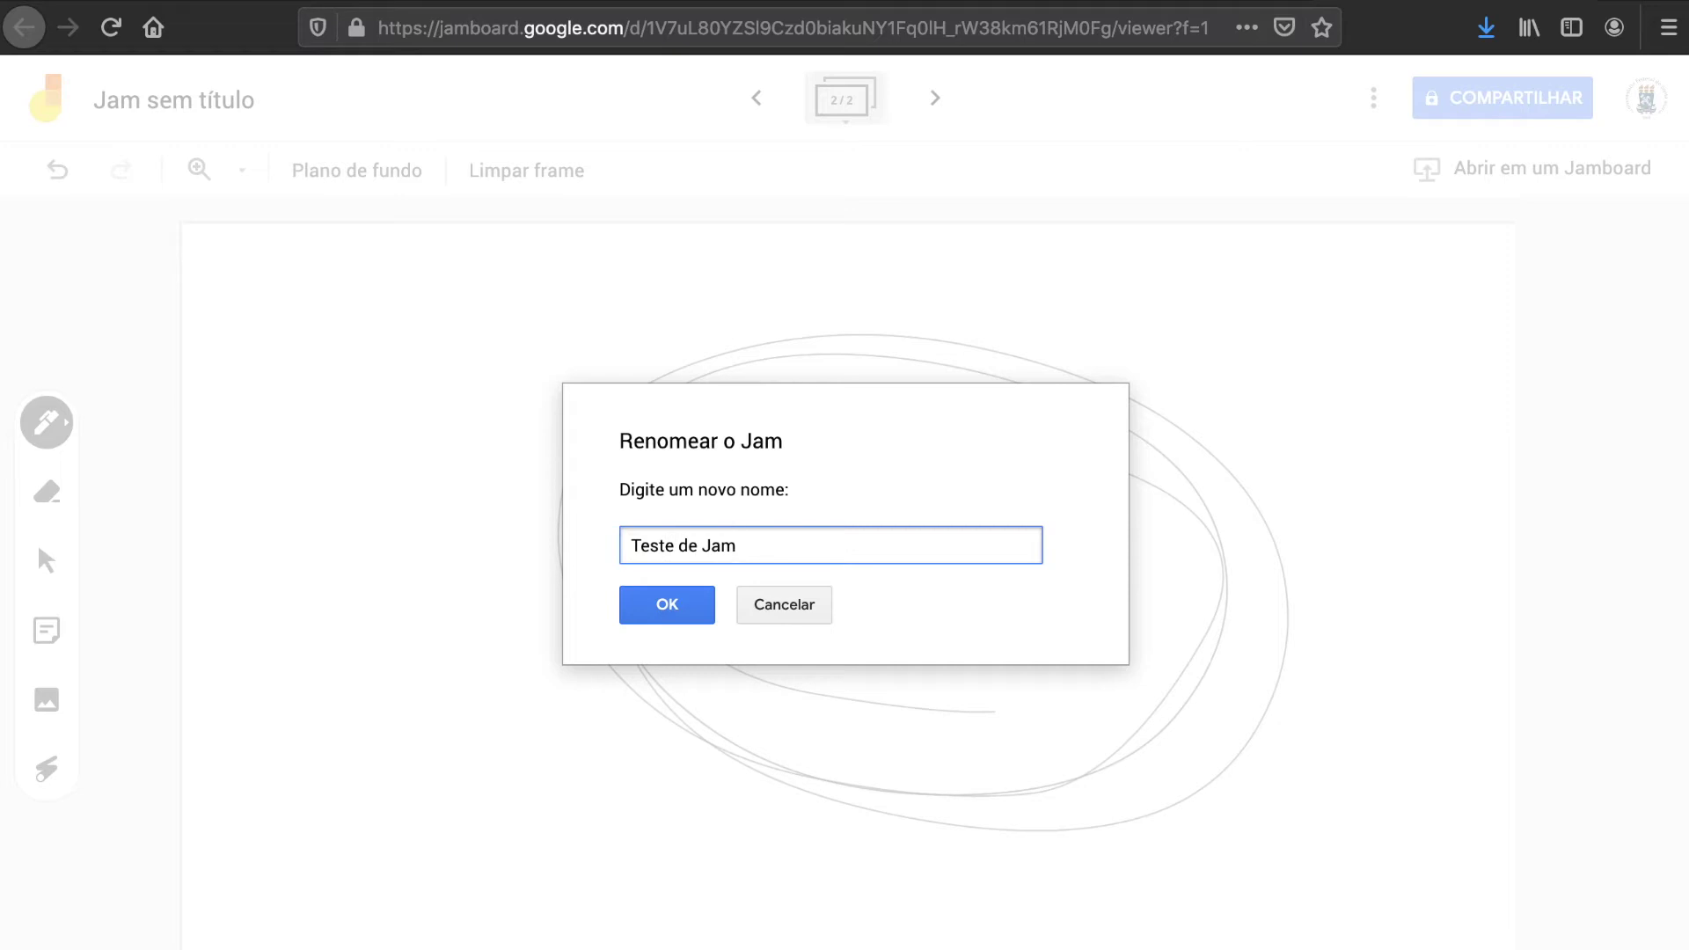
type("board")
left_click(638, 603)
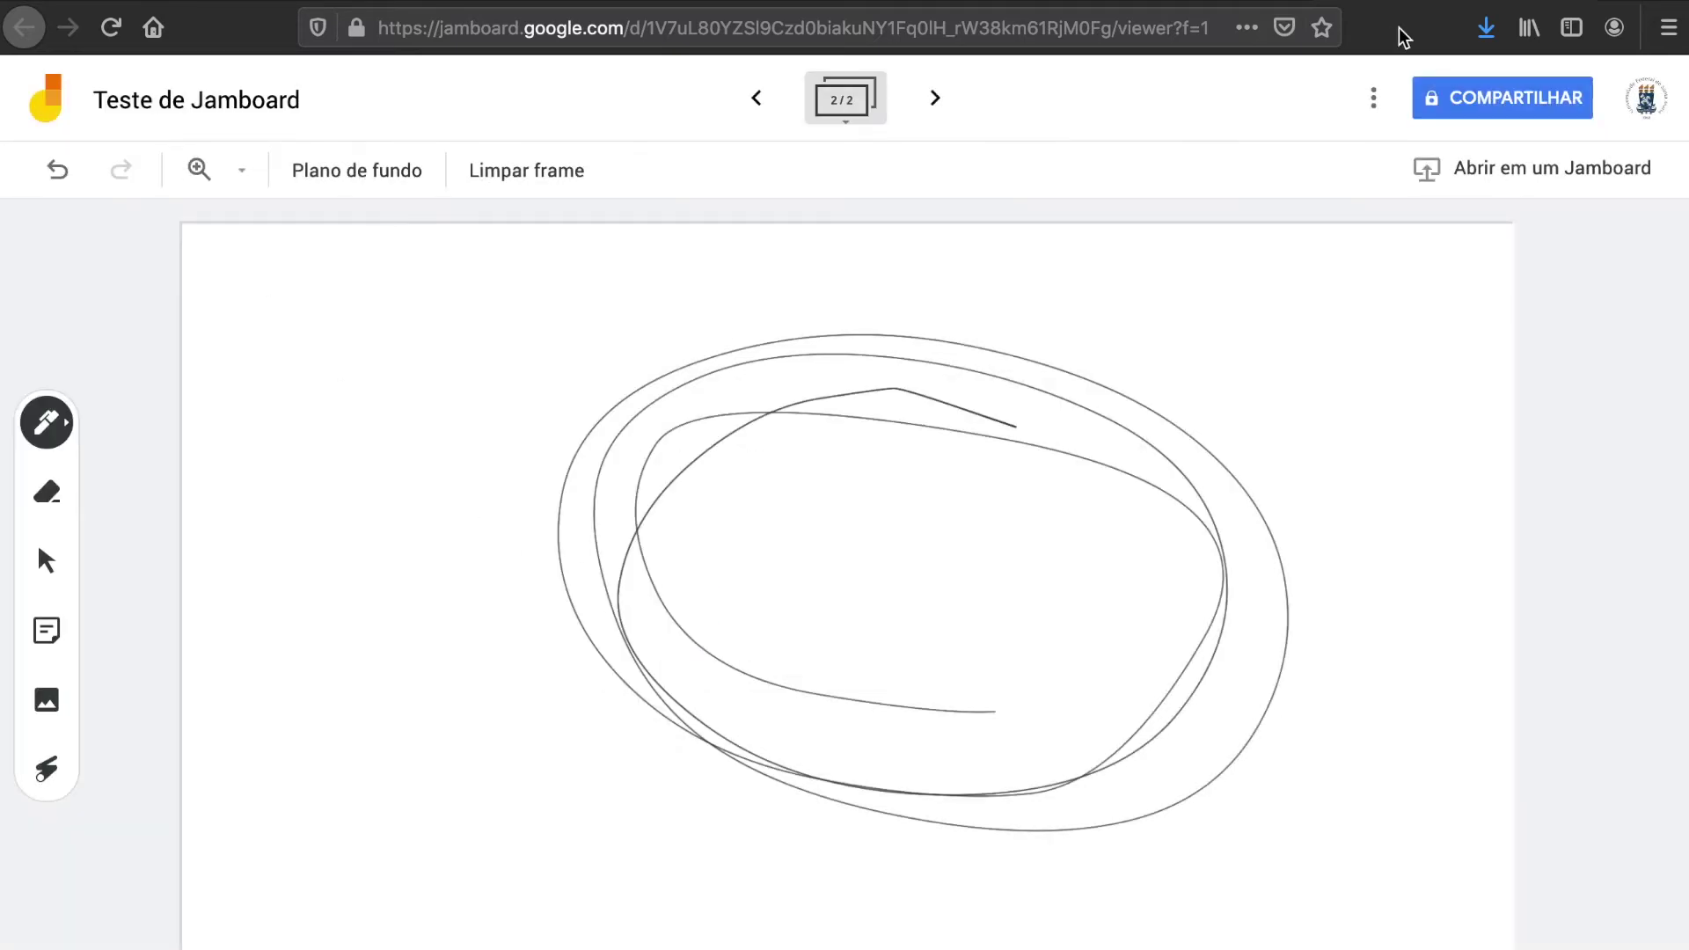
left_click(1580, 1)
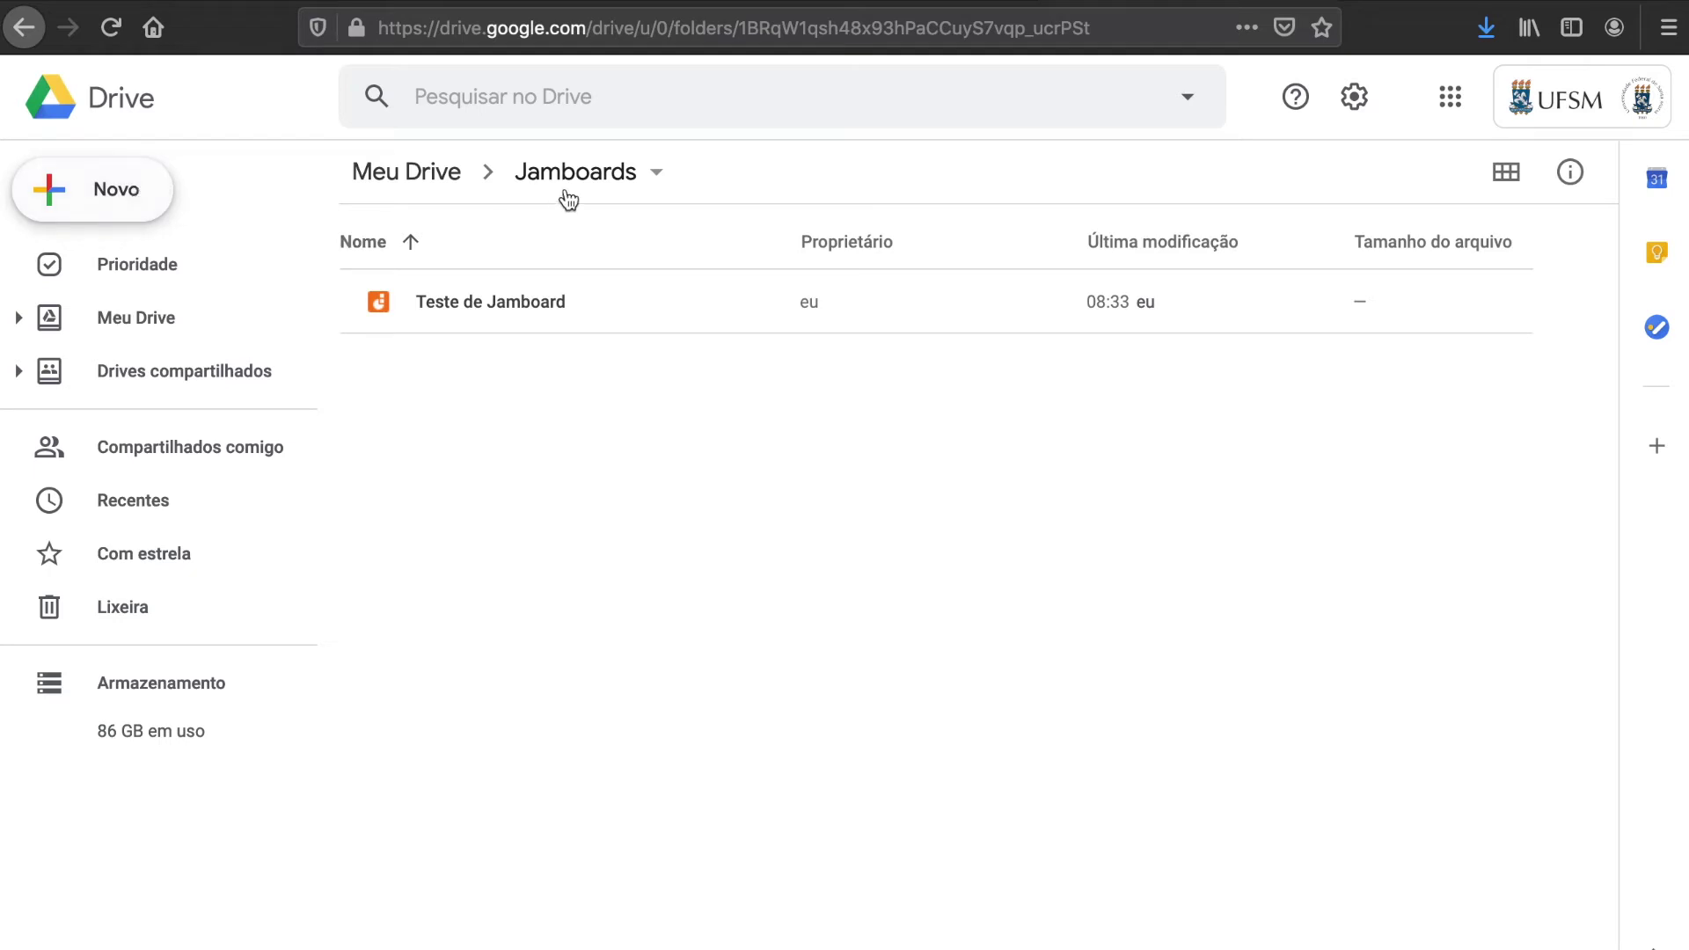
left_click(166, 197)
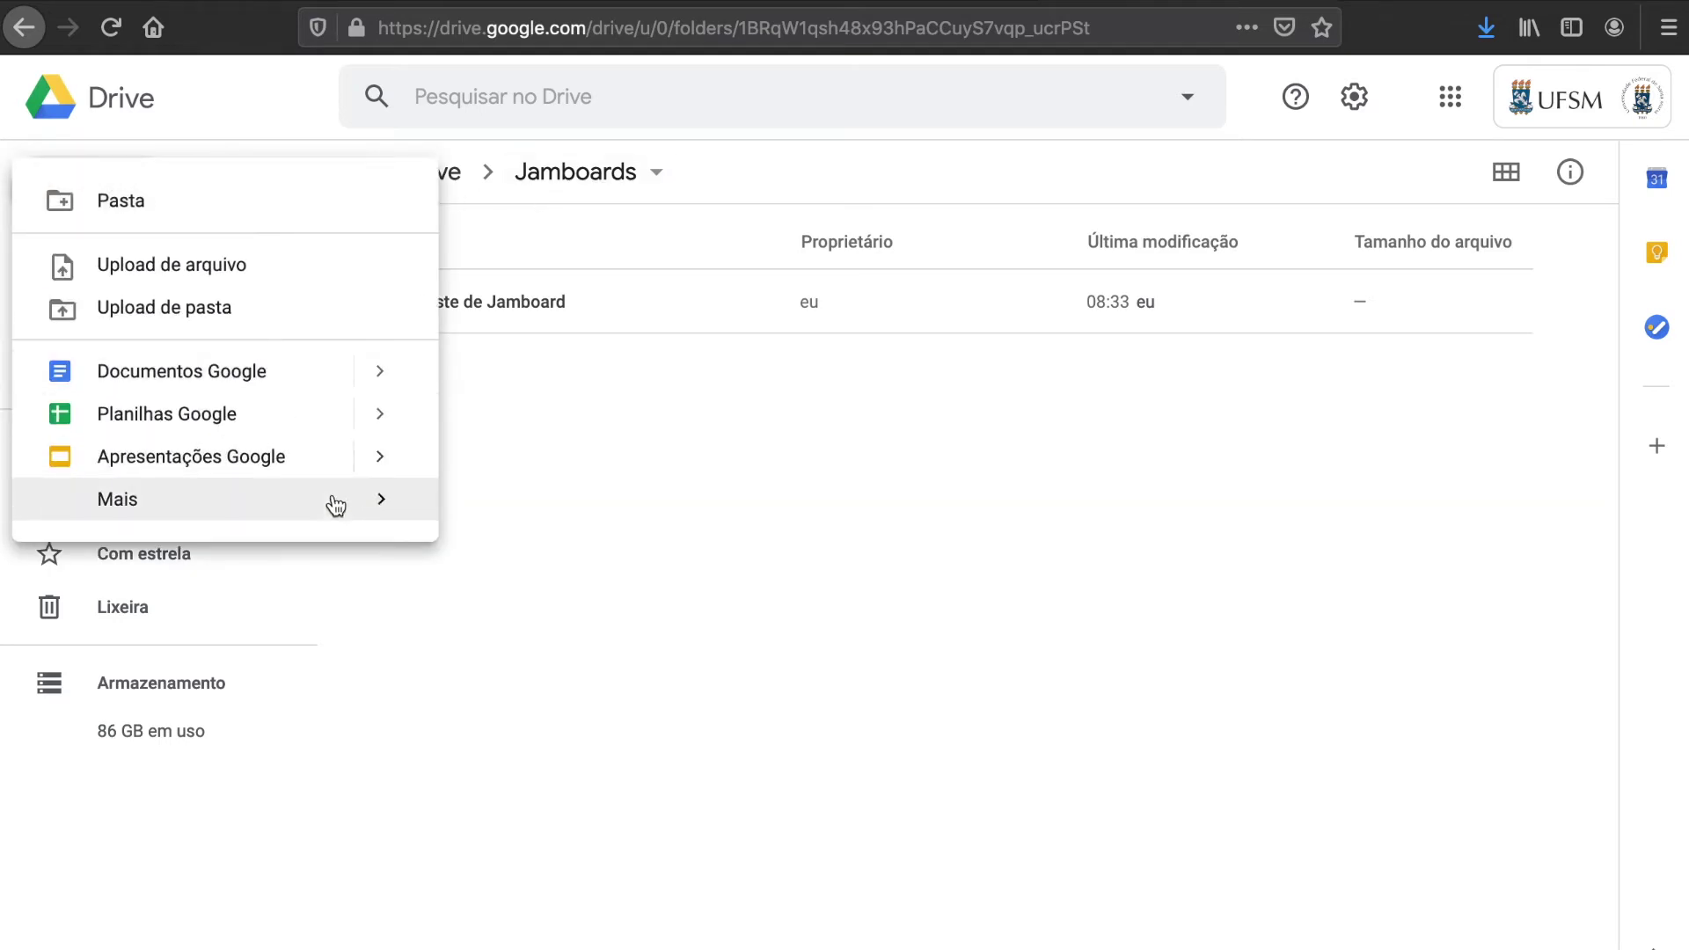
mouse_move(334, 503)
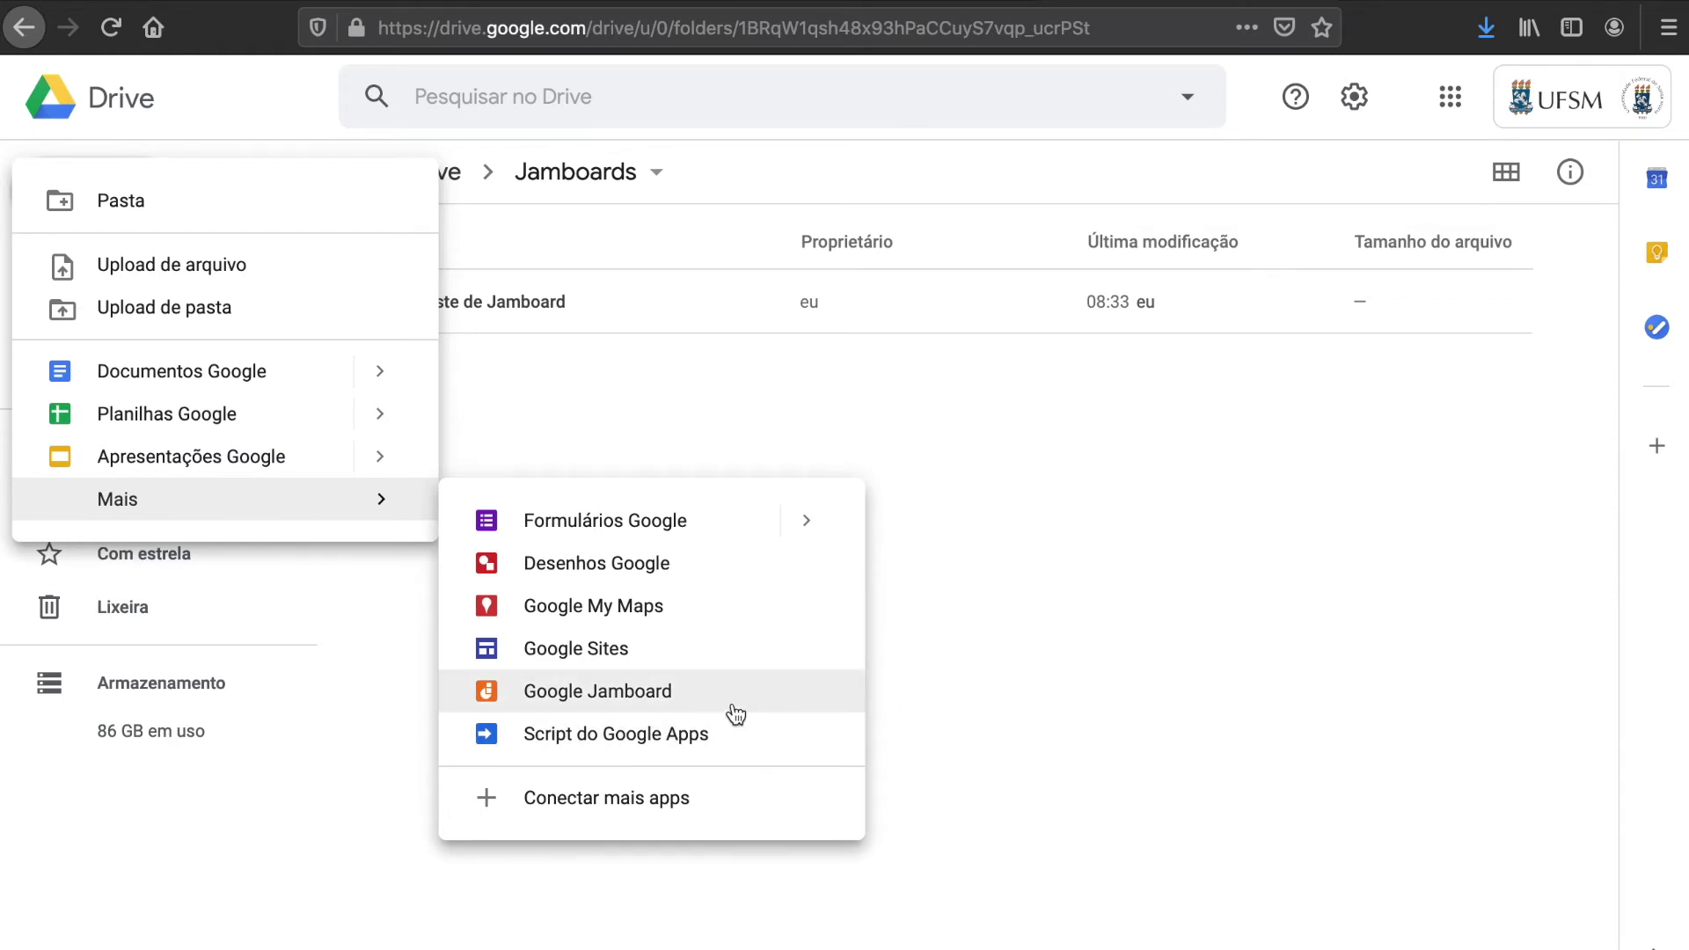
left_click(1180, 621)
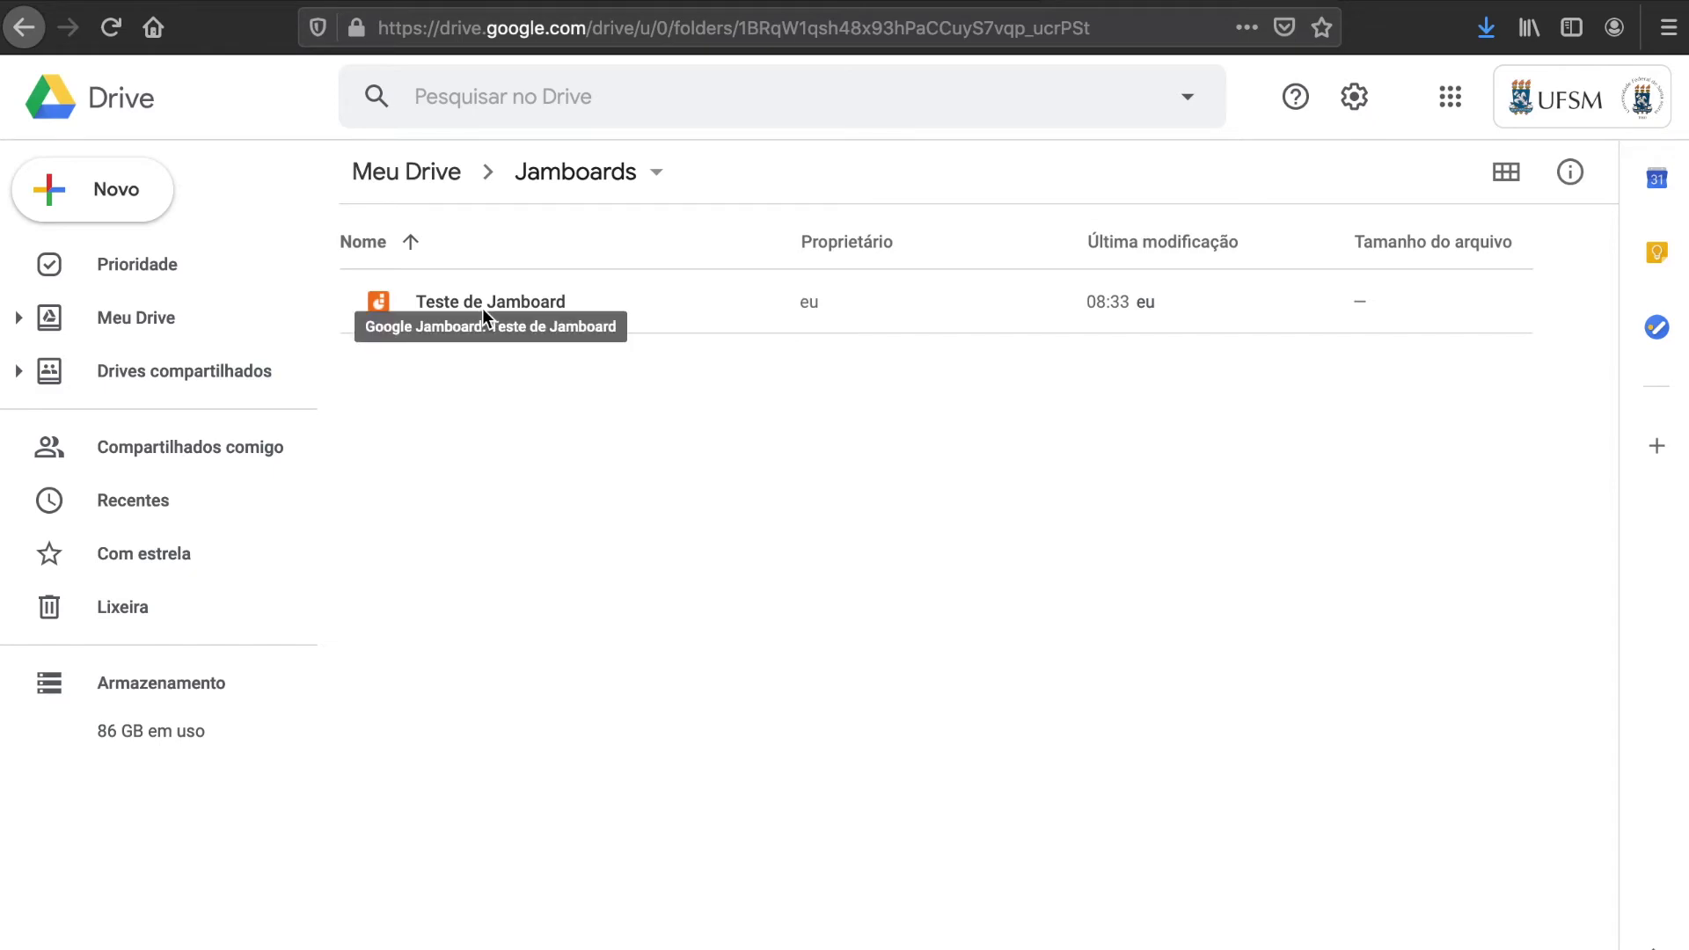
Step: Open "Teste de Jamboard" from the Drive folder, check both frames, and close it
double_click(515, 303)
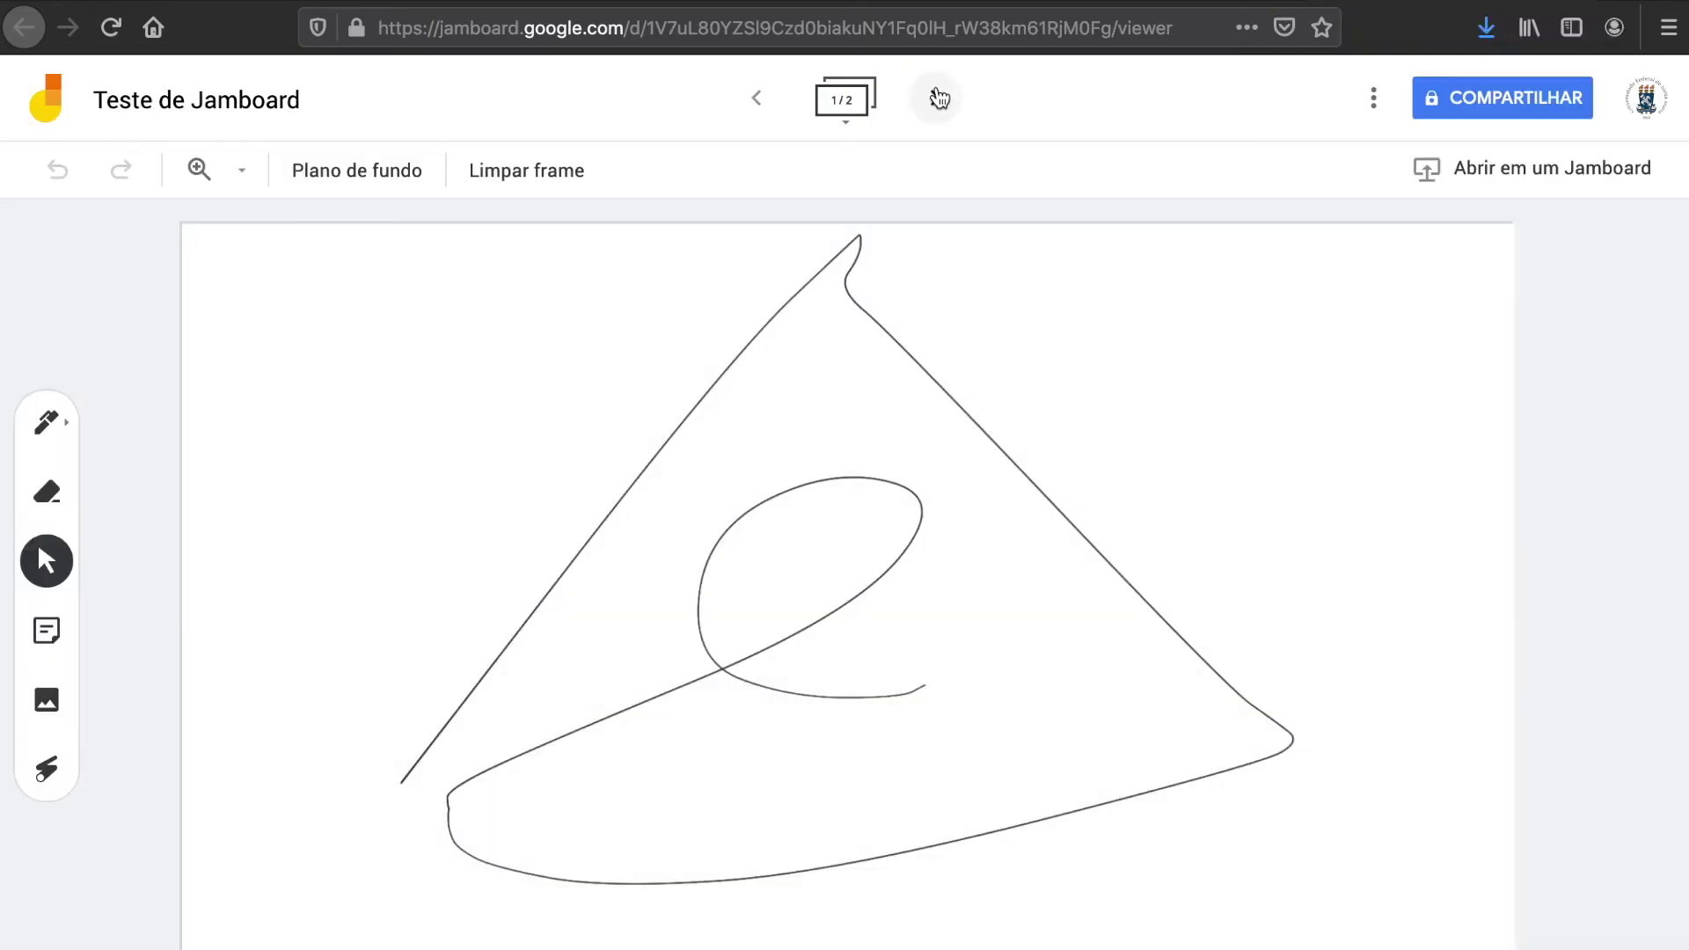
left_click(935, 98)
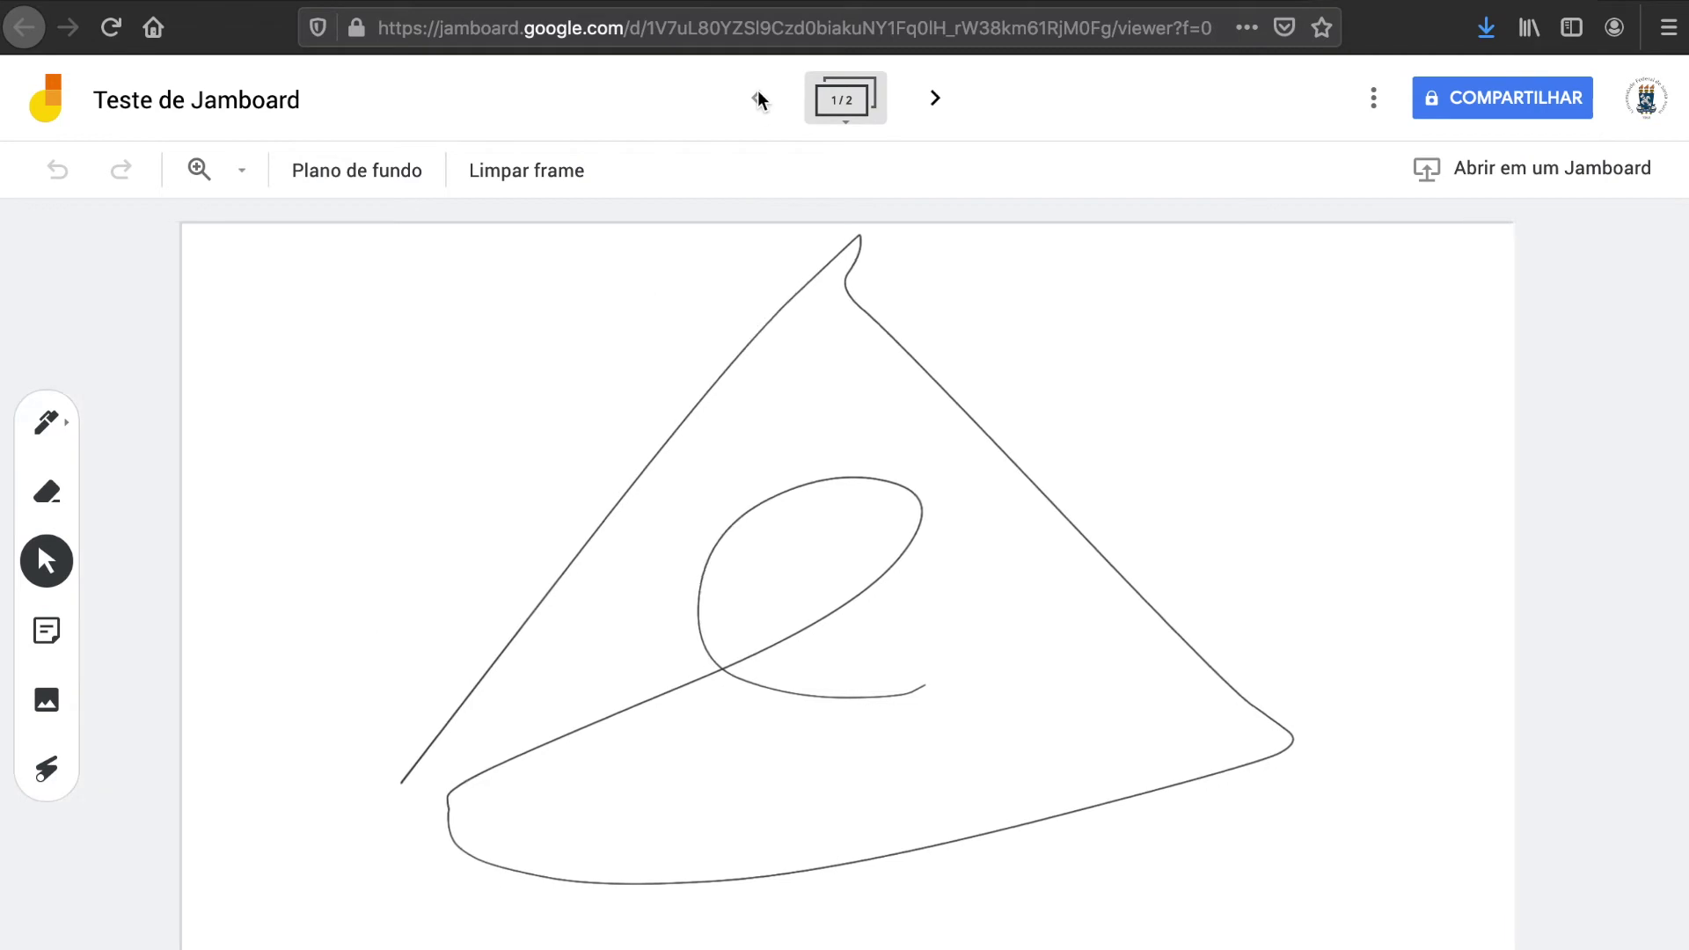
left_click(757, 97)
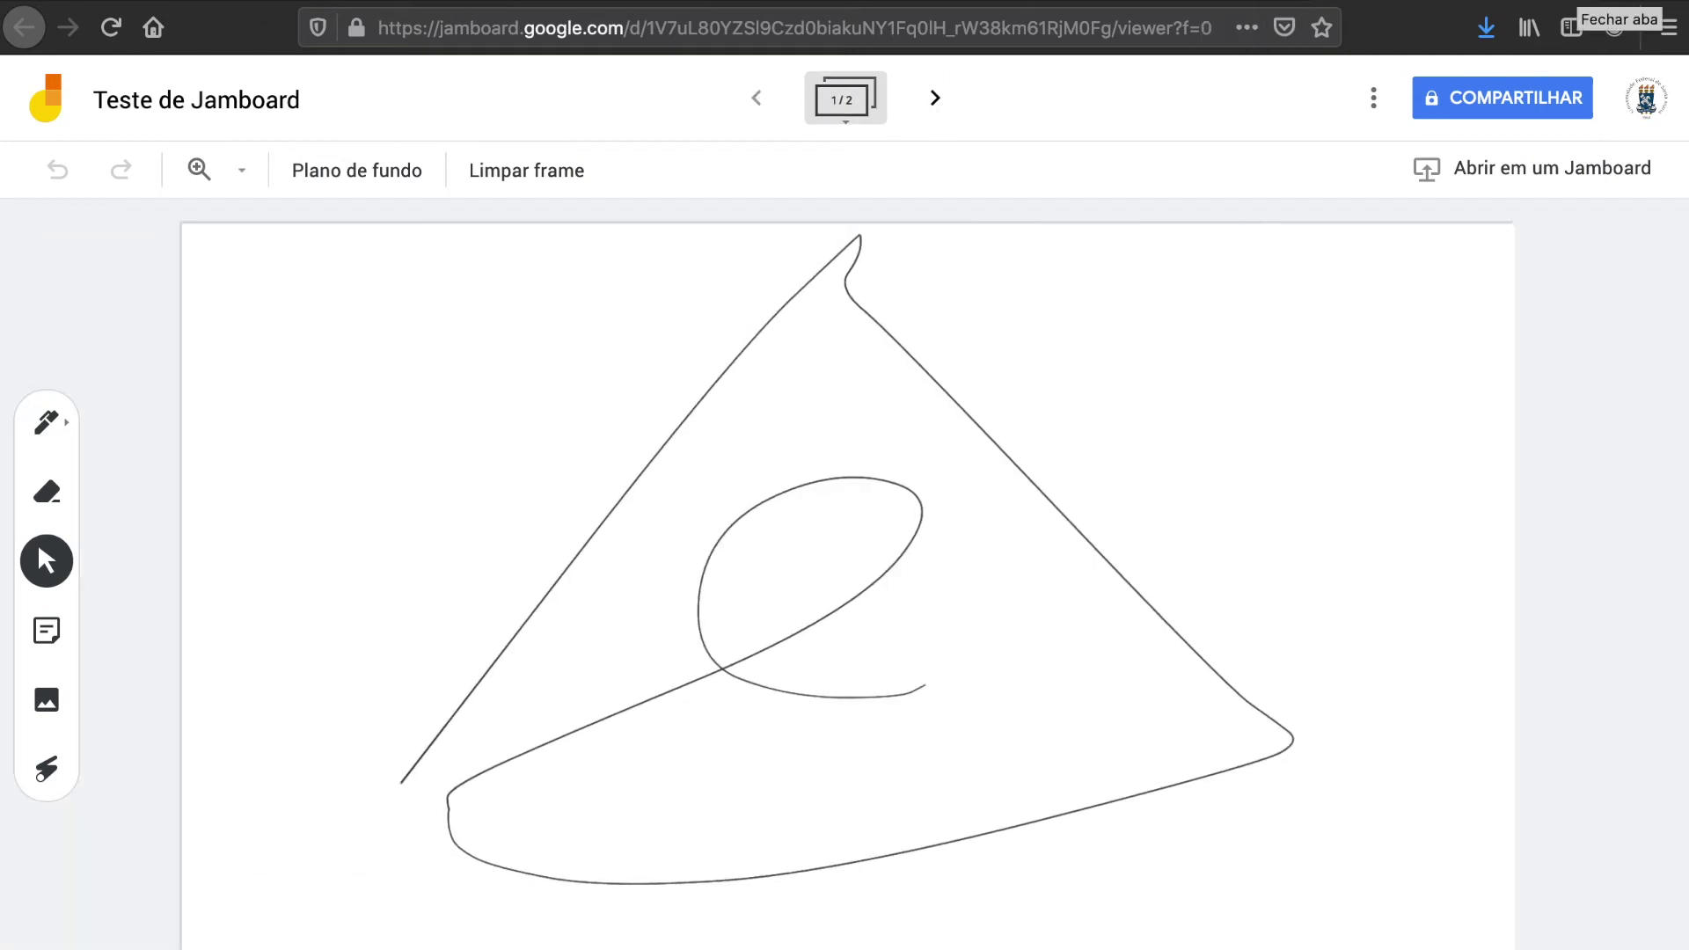
key("ctrl+w")
left_click(855, 489)
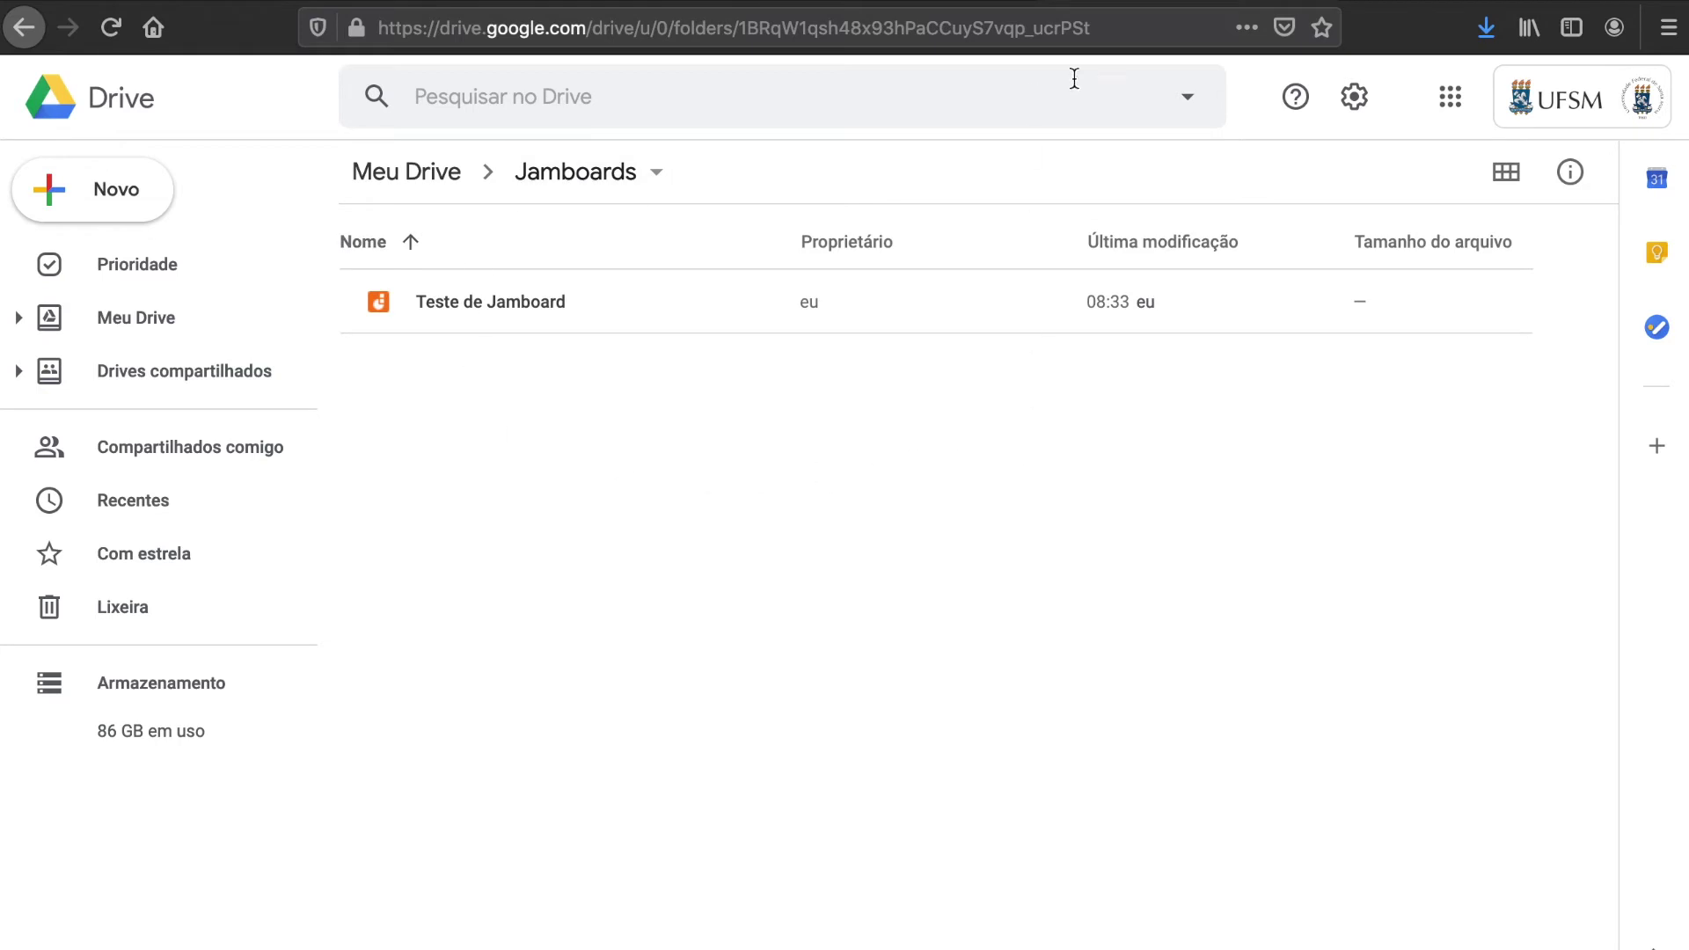
Step: Create a new jam from the Jamboard home page and draw a large blue freehand rectangle on its first frame
left_click(899, 0)
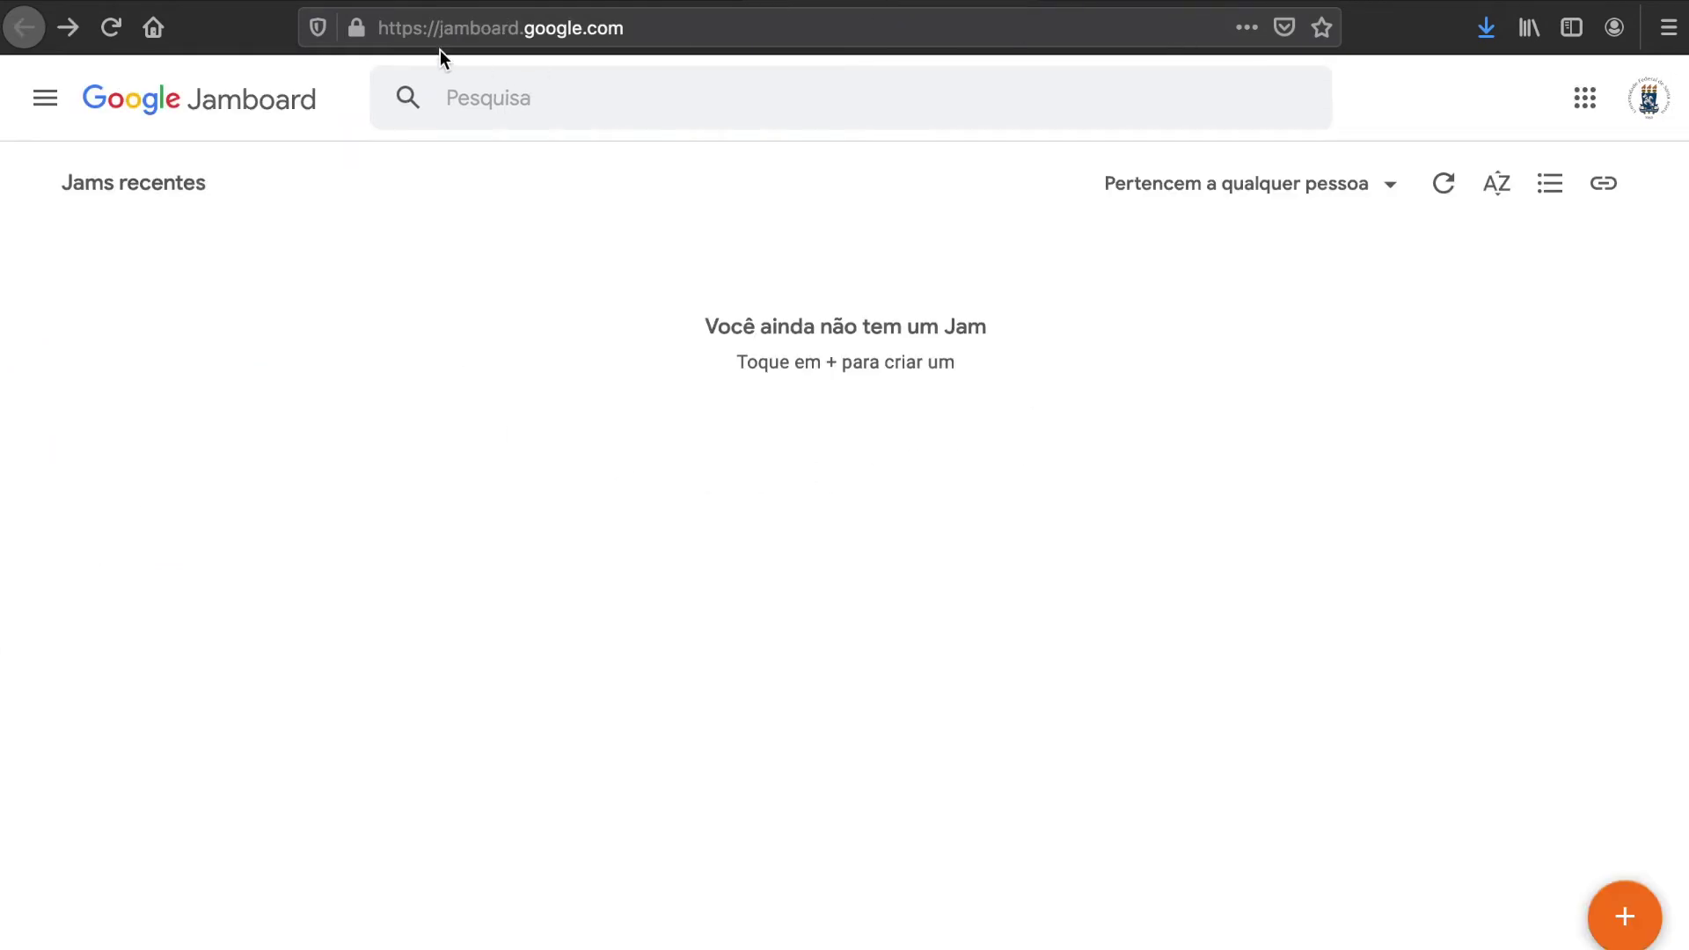
left_click(1644, 929)
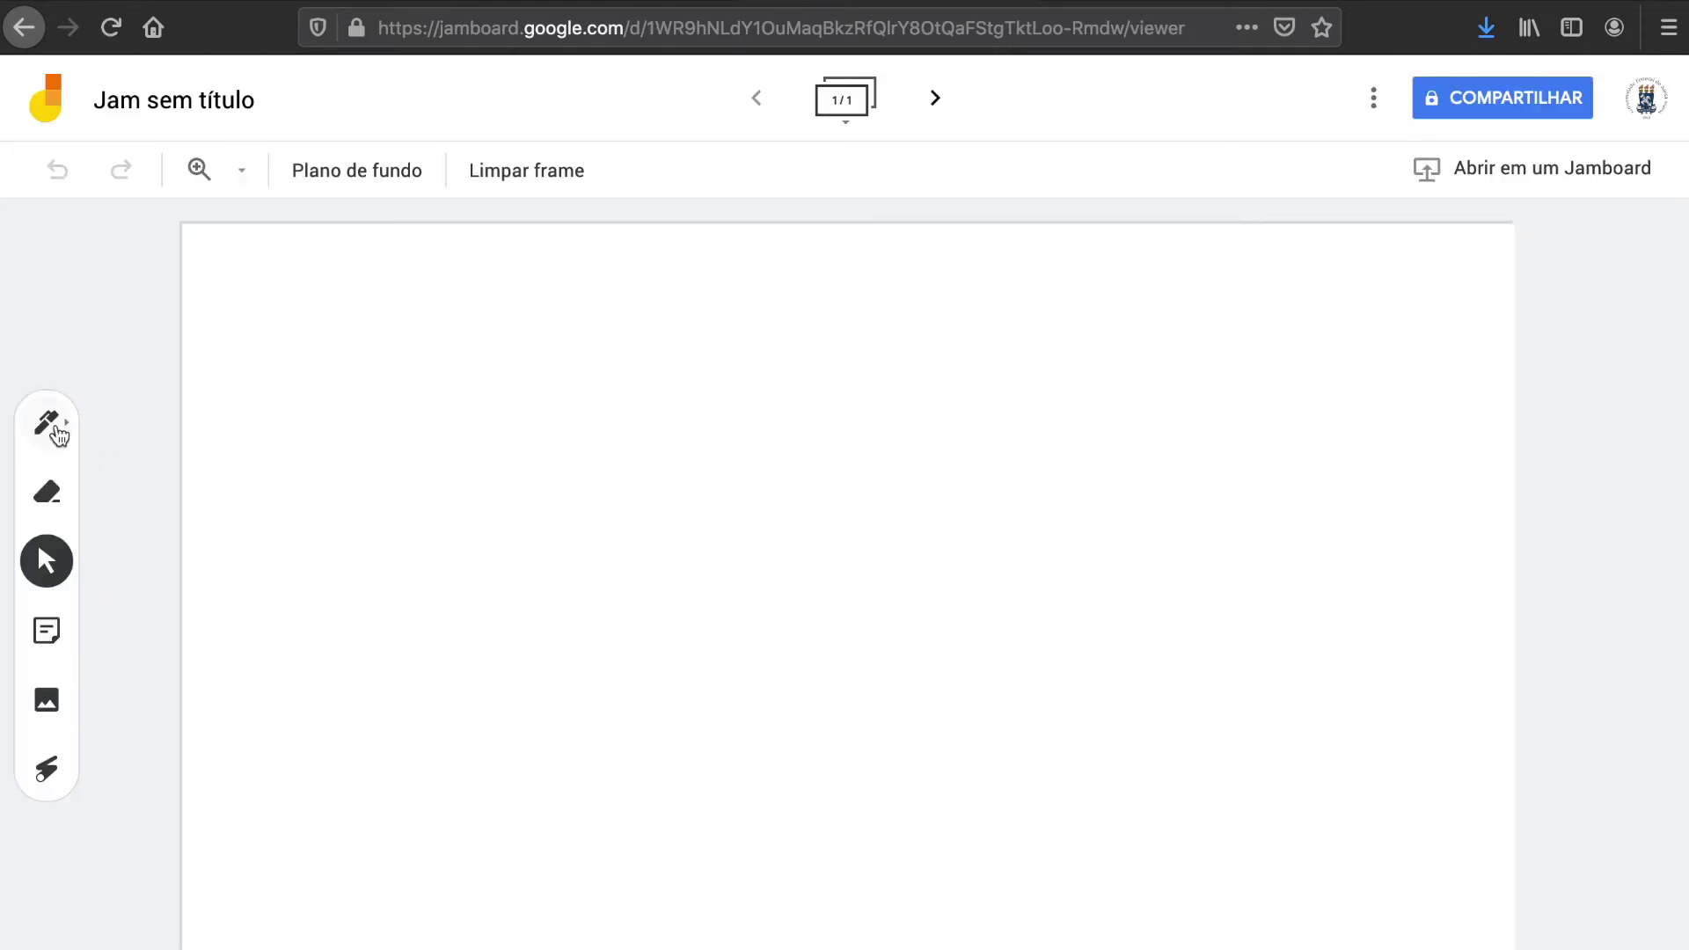
left_click(58, 434)
left_click(59, 433)
left_click(186, 485)
mouse_move(428, 343)
left_mouse_down()
mouse_move(456, 844)
mouse_move(1312, 742)
mouse_move(1248, 366)
mouse_move(1152, 352)
left_mouse_up()
left_click_drag(536, 362, 458, 352)
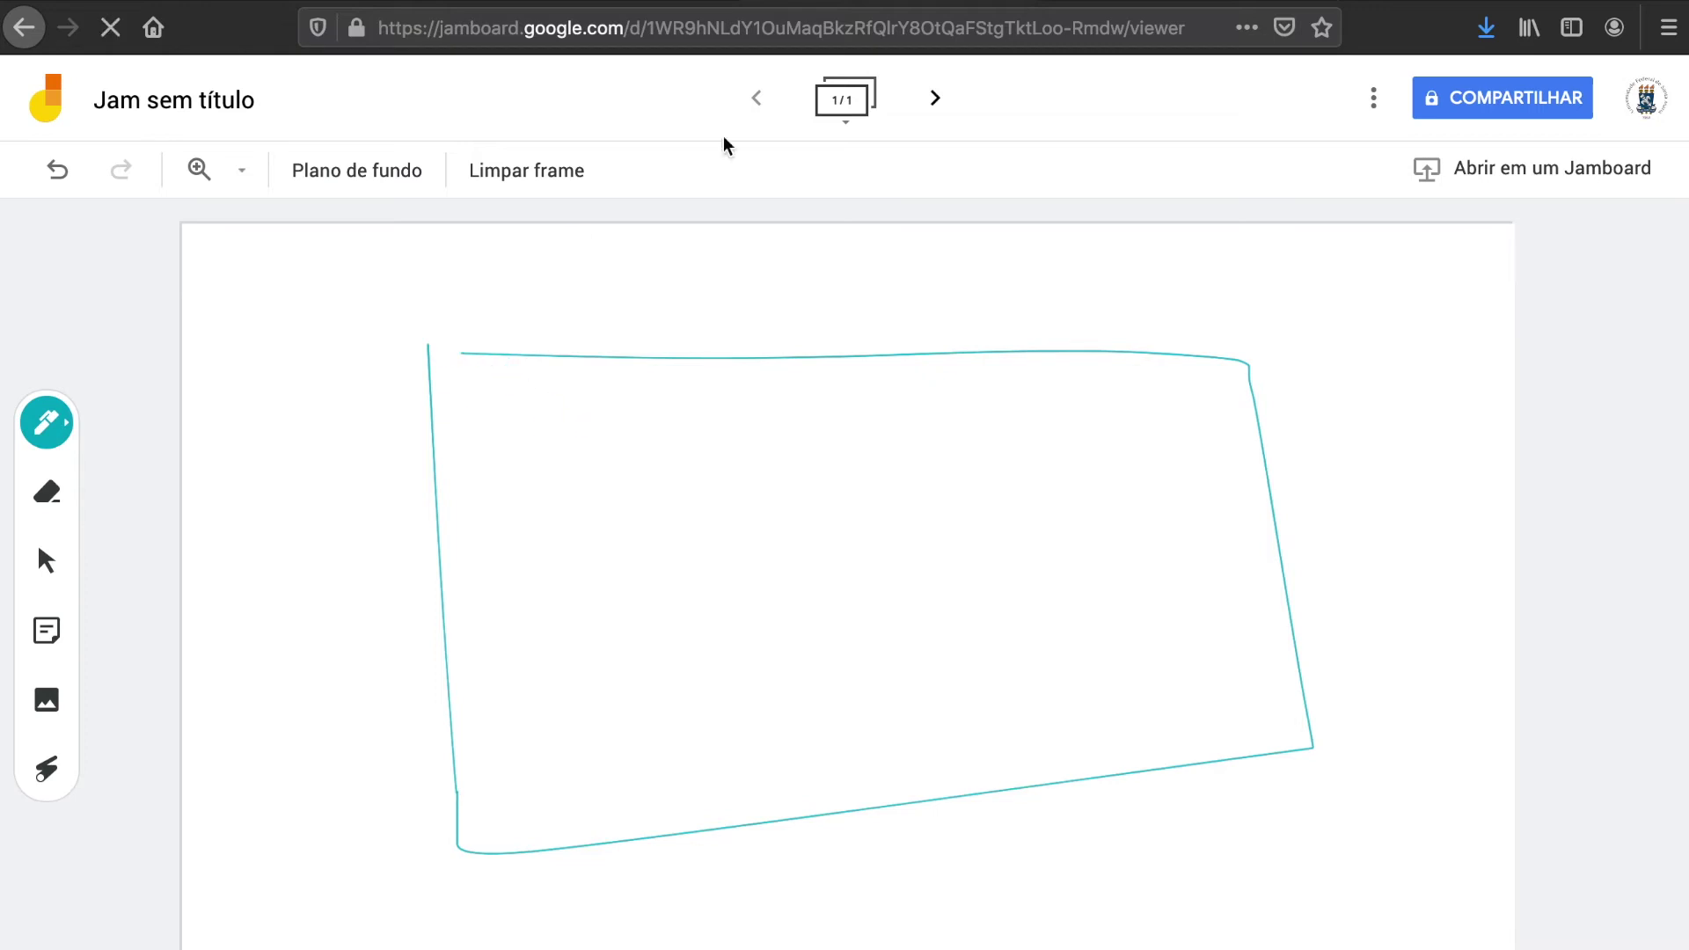
Step: Add a second frame to the new jam and draw large overlapping blue freehand loops on it
left_click(935, 98)
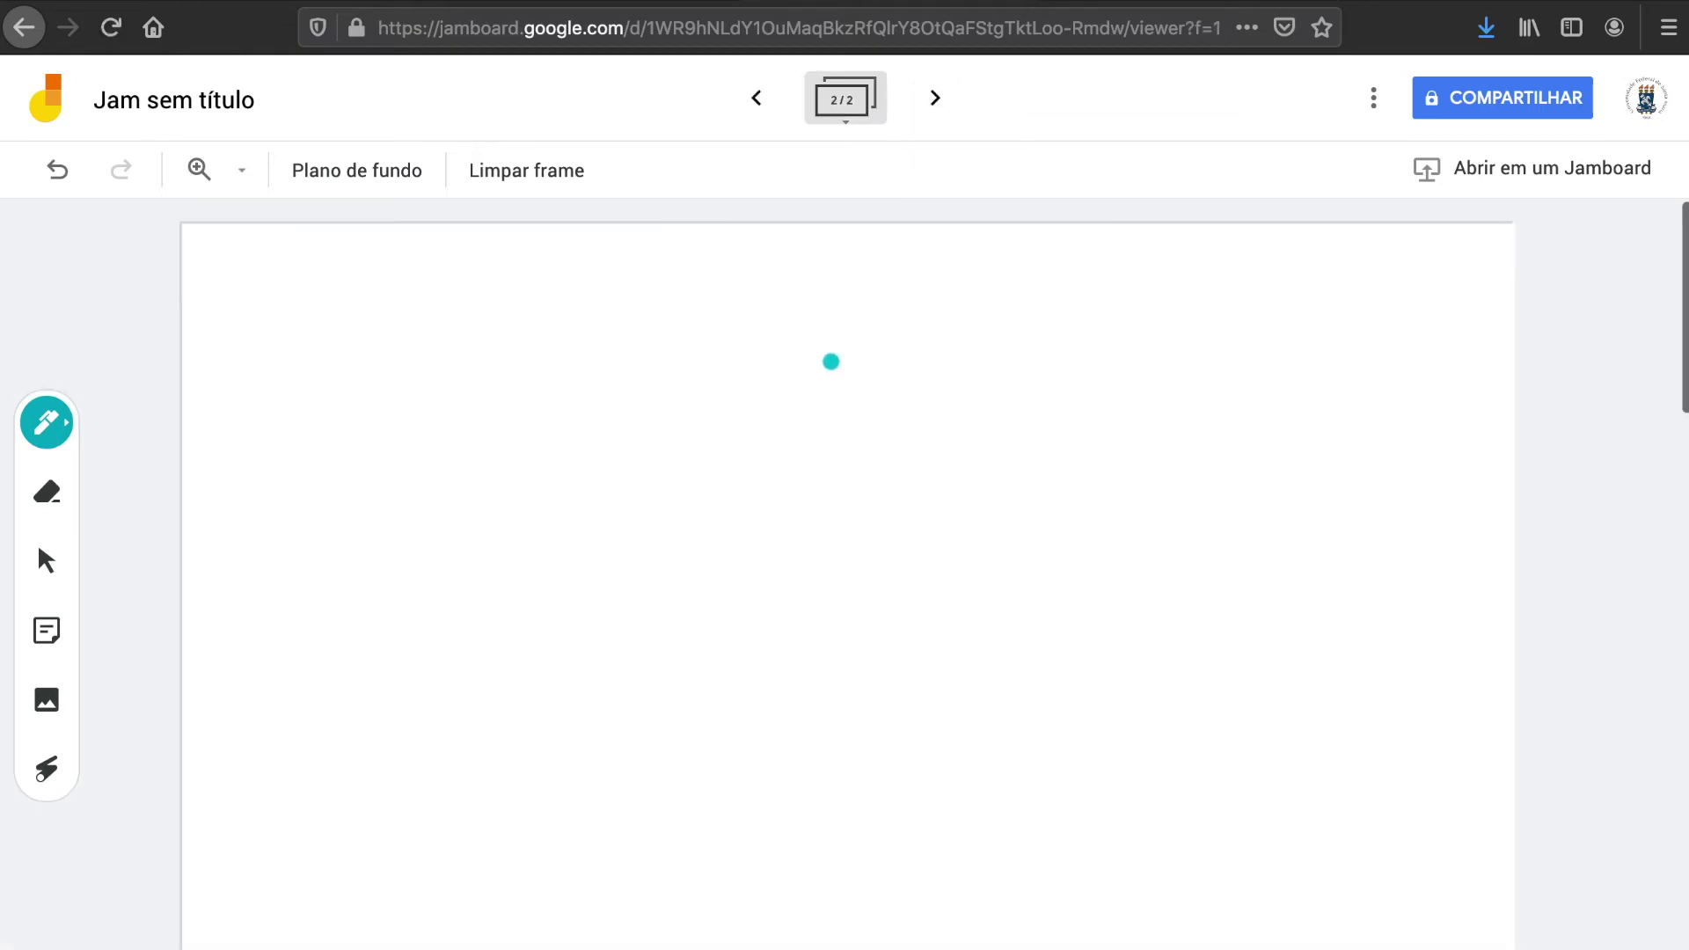
mouse_move(549, 570)
left_mouse_down()
mouse_move(619, 425)
mouse_move(1059, 498)
mouse_move(1006, 694)
mouse_move(642, 747)
mouse_move(897, 572)
mouse_move(829, 321)
mouse_move(619, 897)
mouse_move(310, 625)
left_mouse_up()
left_click_drag(976, 407, 1199, 434)
Step: Rename the new jam as "Teste 2 de Jamboard"
left_click(258, 99)
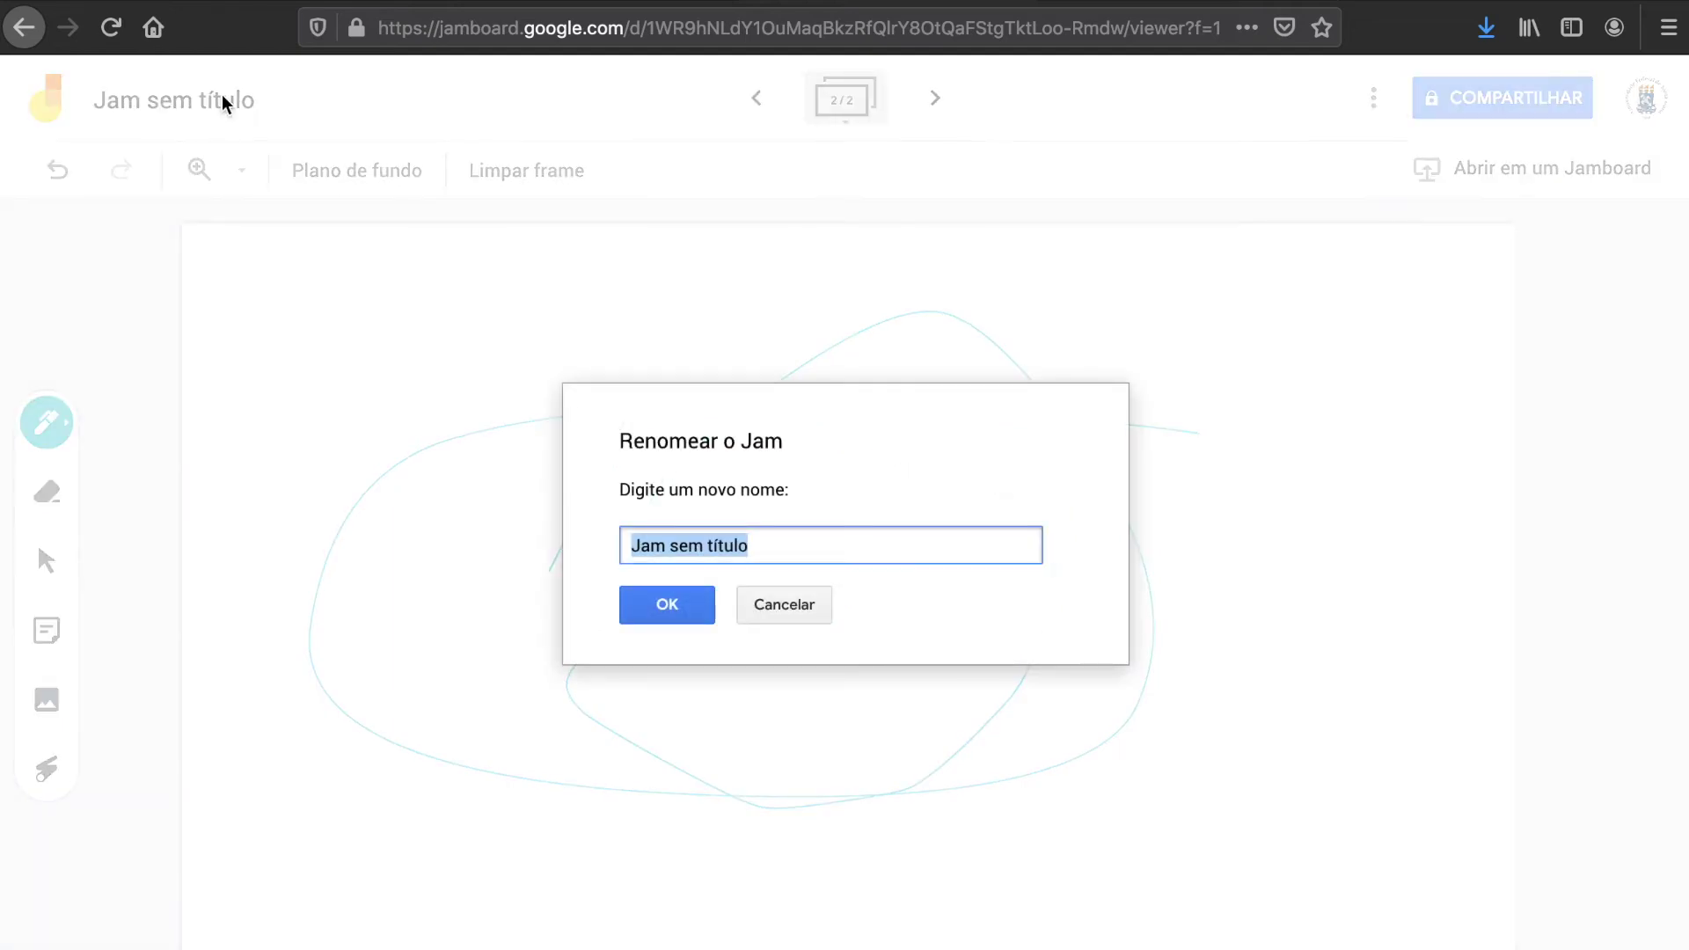
type("Teste 2 de Jamboard")
key("Return")
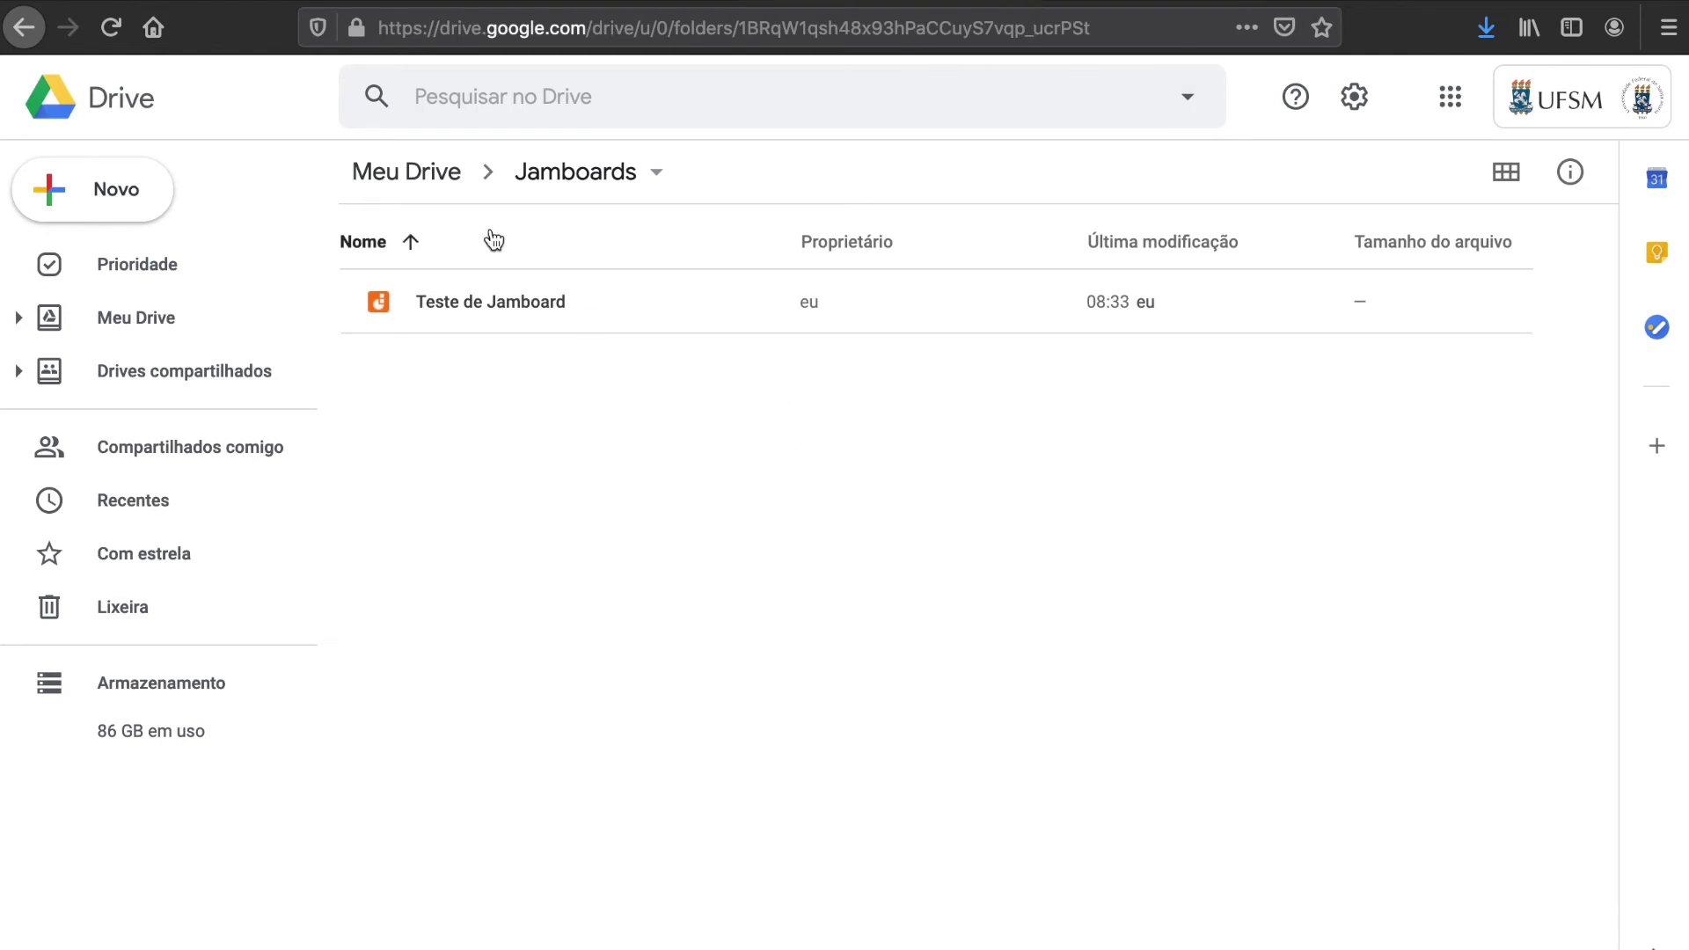
Step: Go to the root of Meu Drive and look through its files for "Teste 2 de Jamboard"
left_click(414, 176)
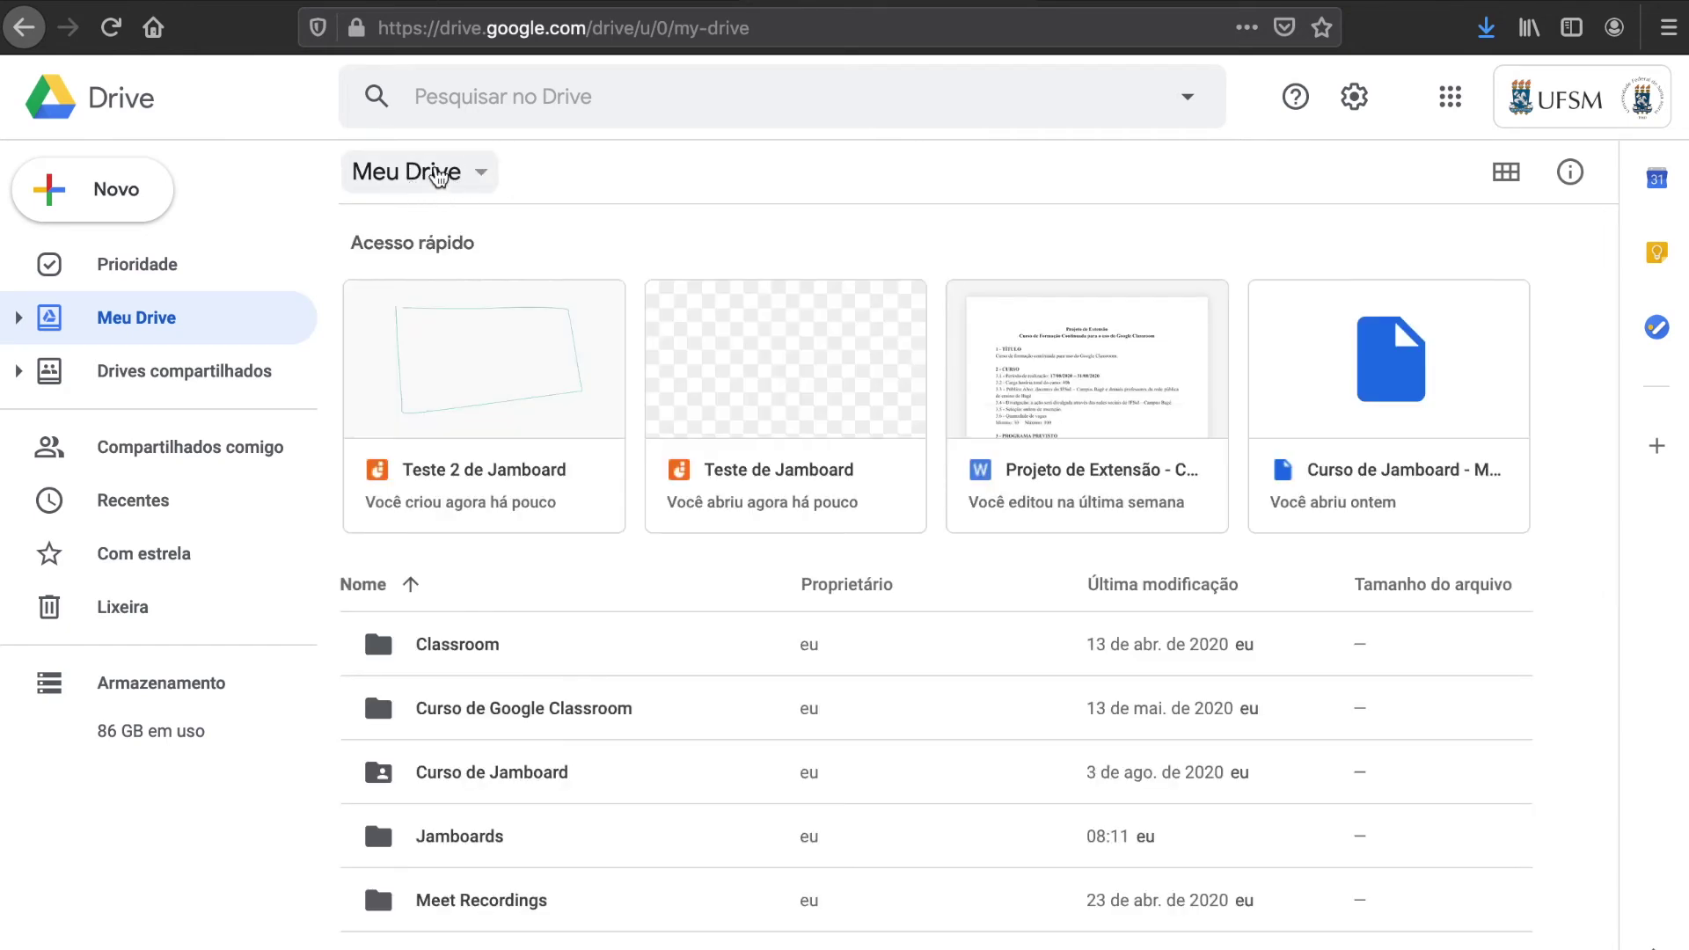
scroll(857, 760, "down", 5)
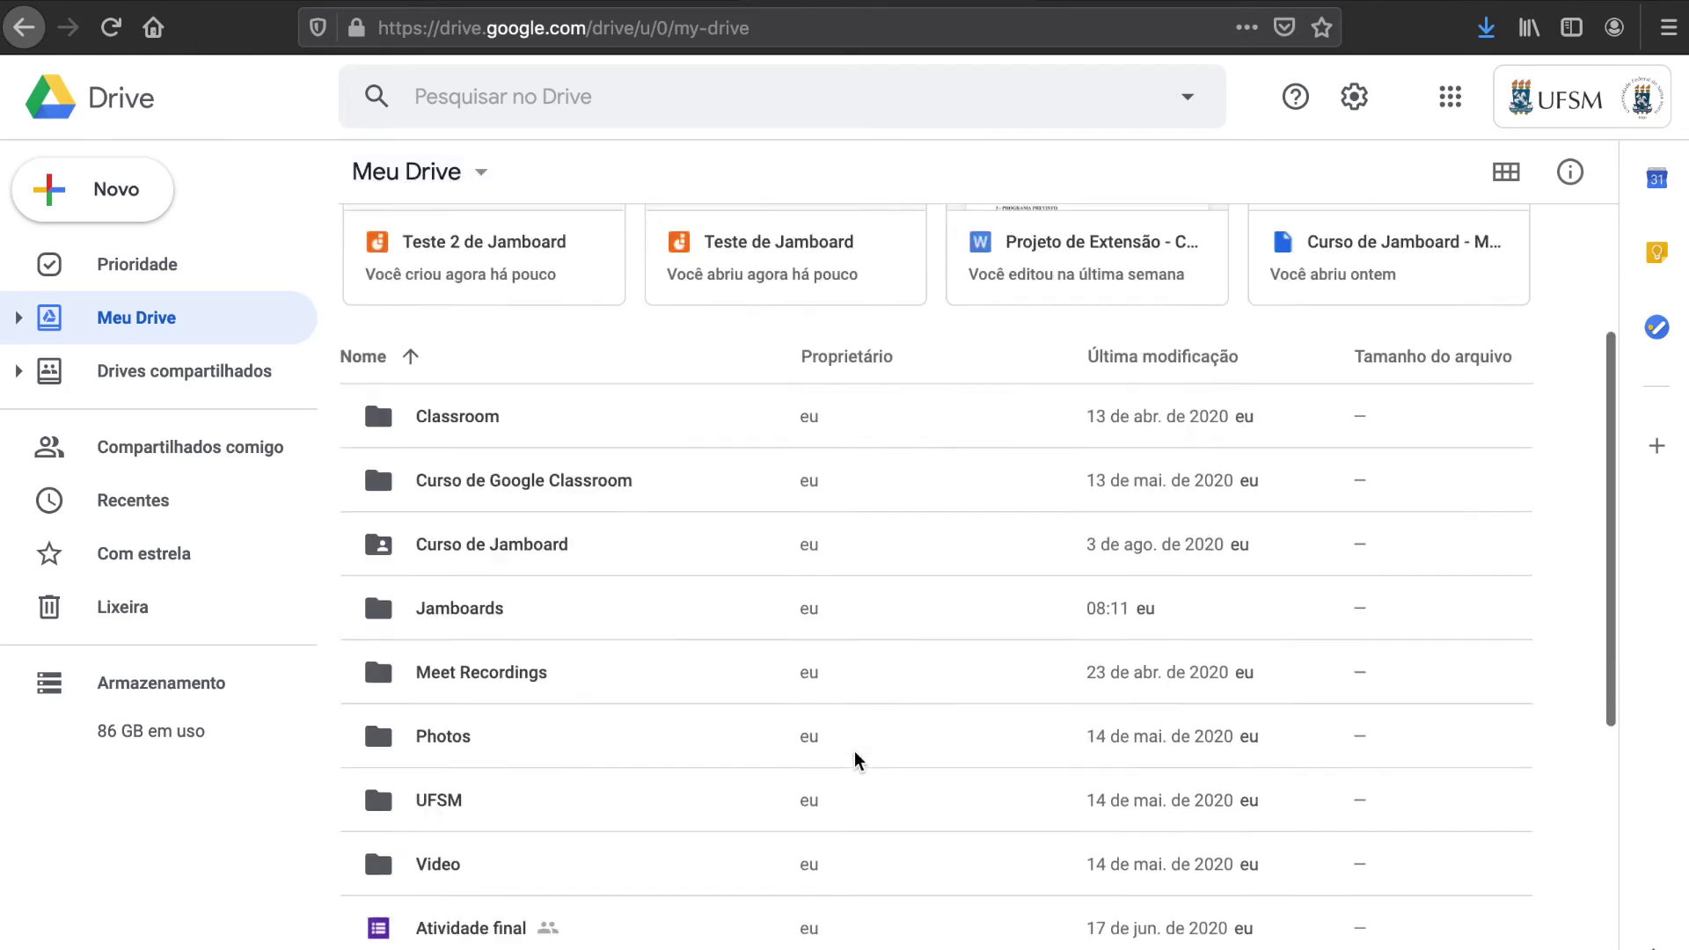
scroll(858, 760, "down", 2)
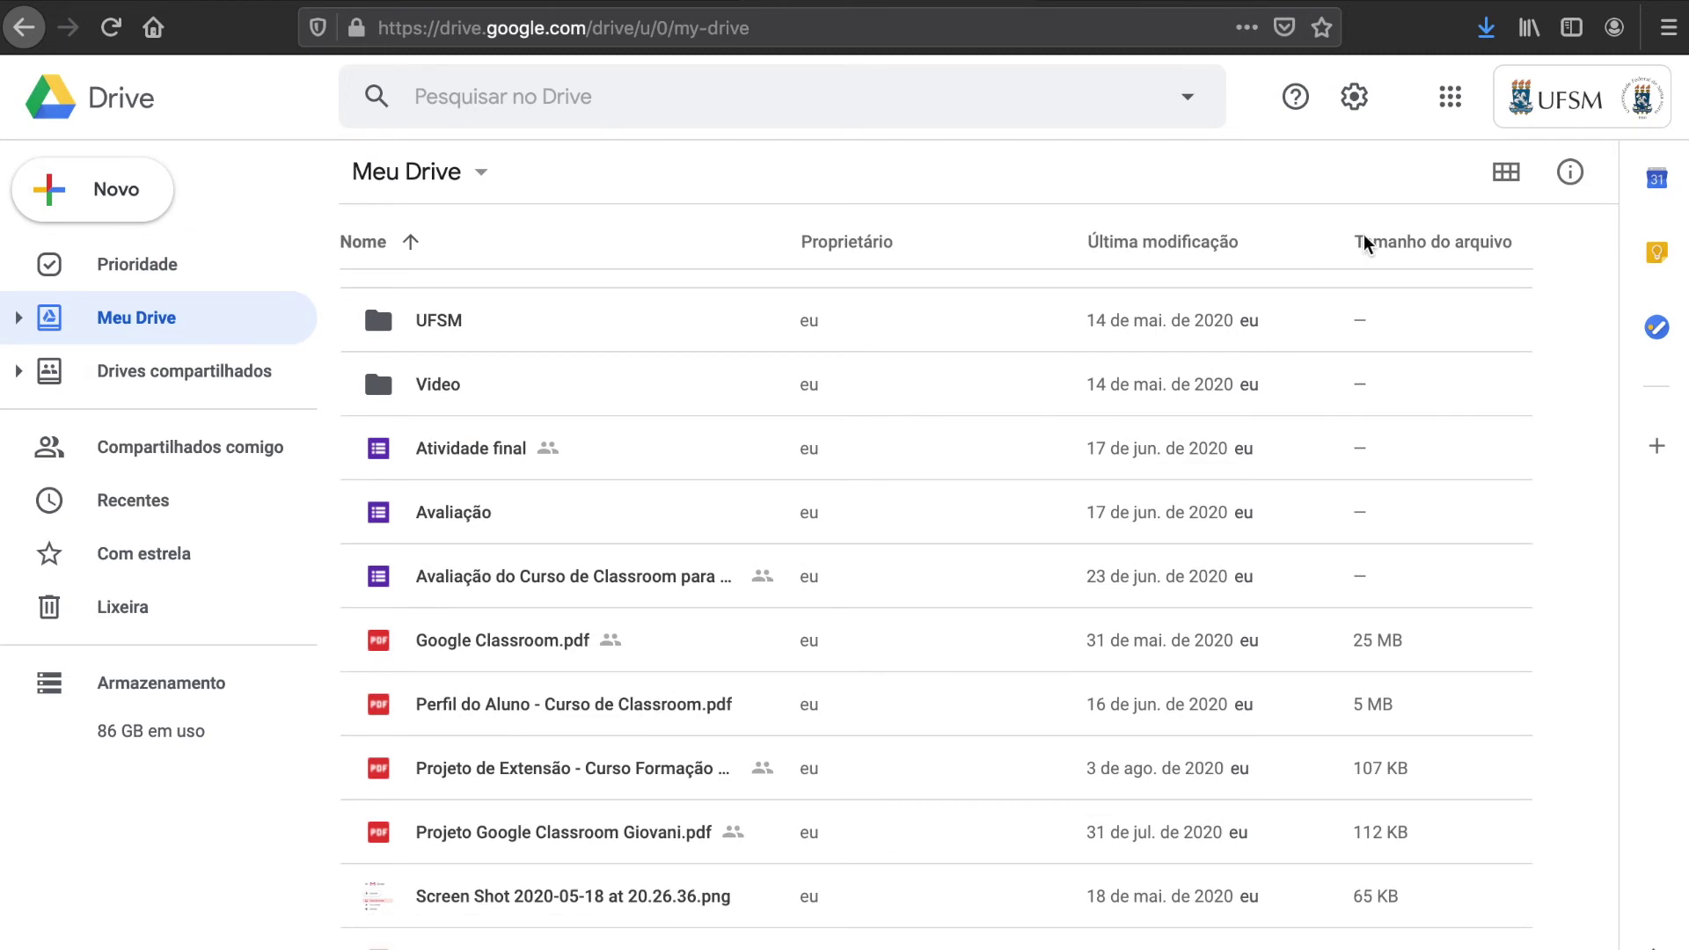
Step: Switch to the Jamboard home page, launching it from the list of Google apps
left_click(1447, 99)
scroll(1467, 466, "down", 5)
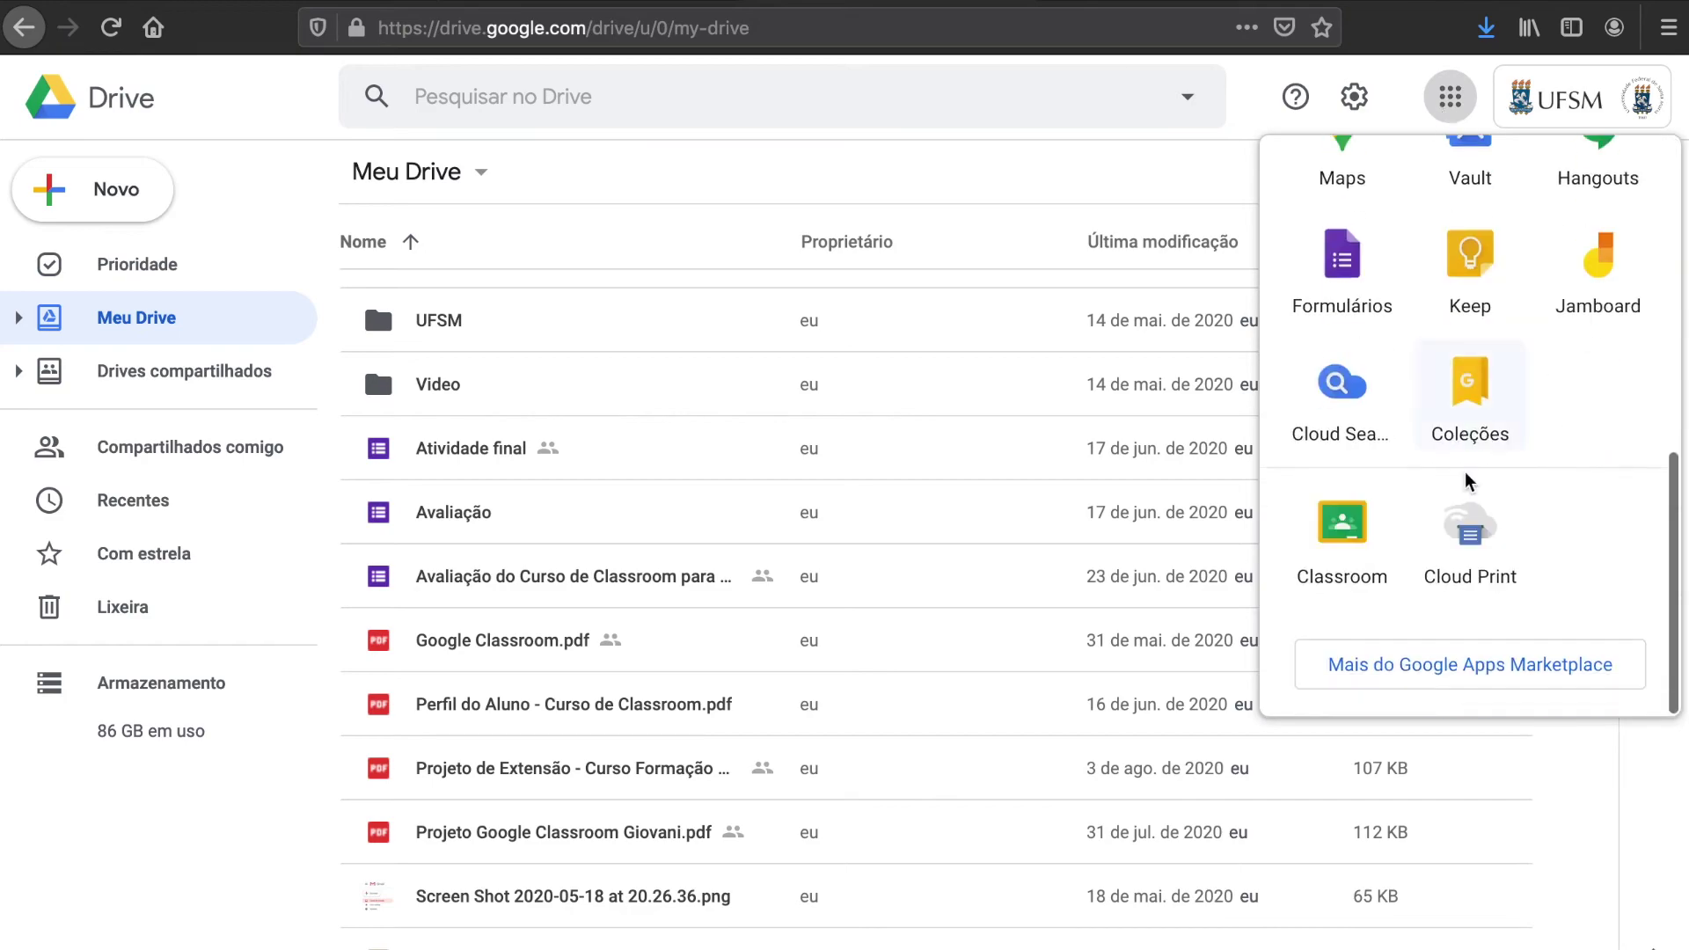
left_click(1599, 275)
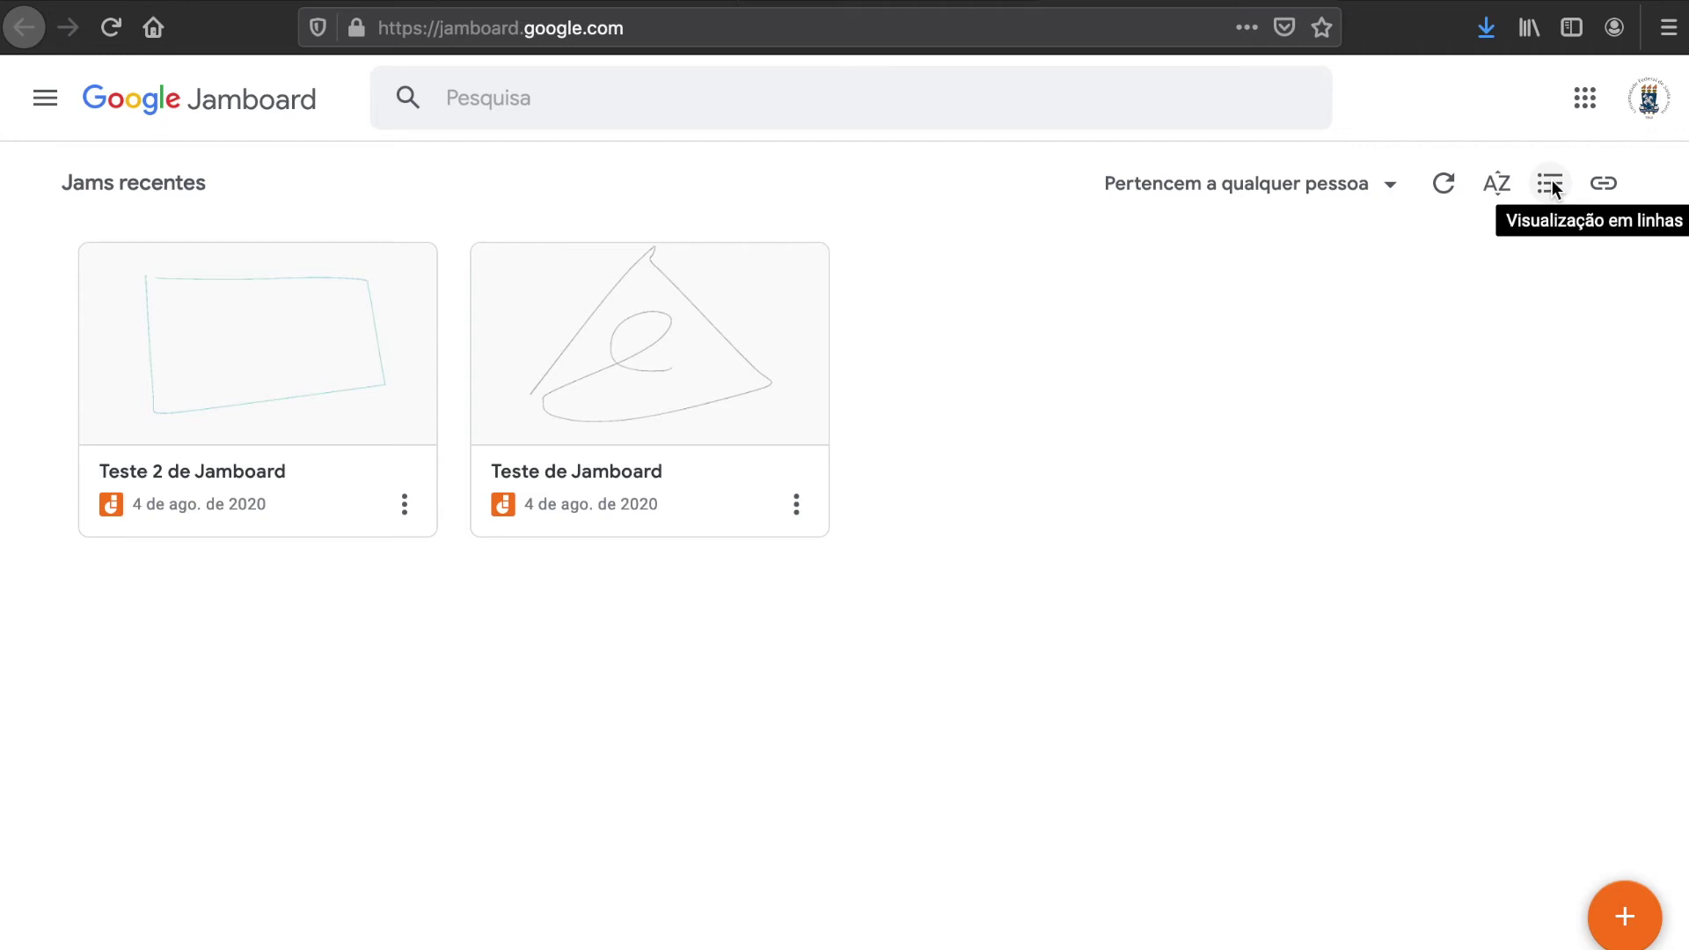
Step: Sort the jams by "Título" and return the sorting to "Última modificação"
left_click(1492, 183)
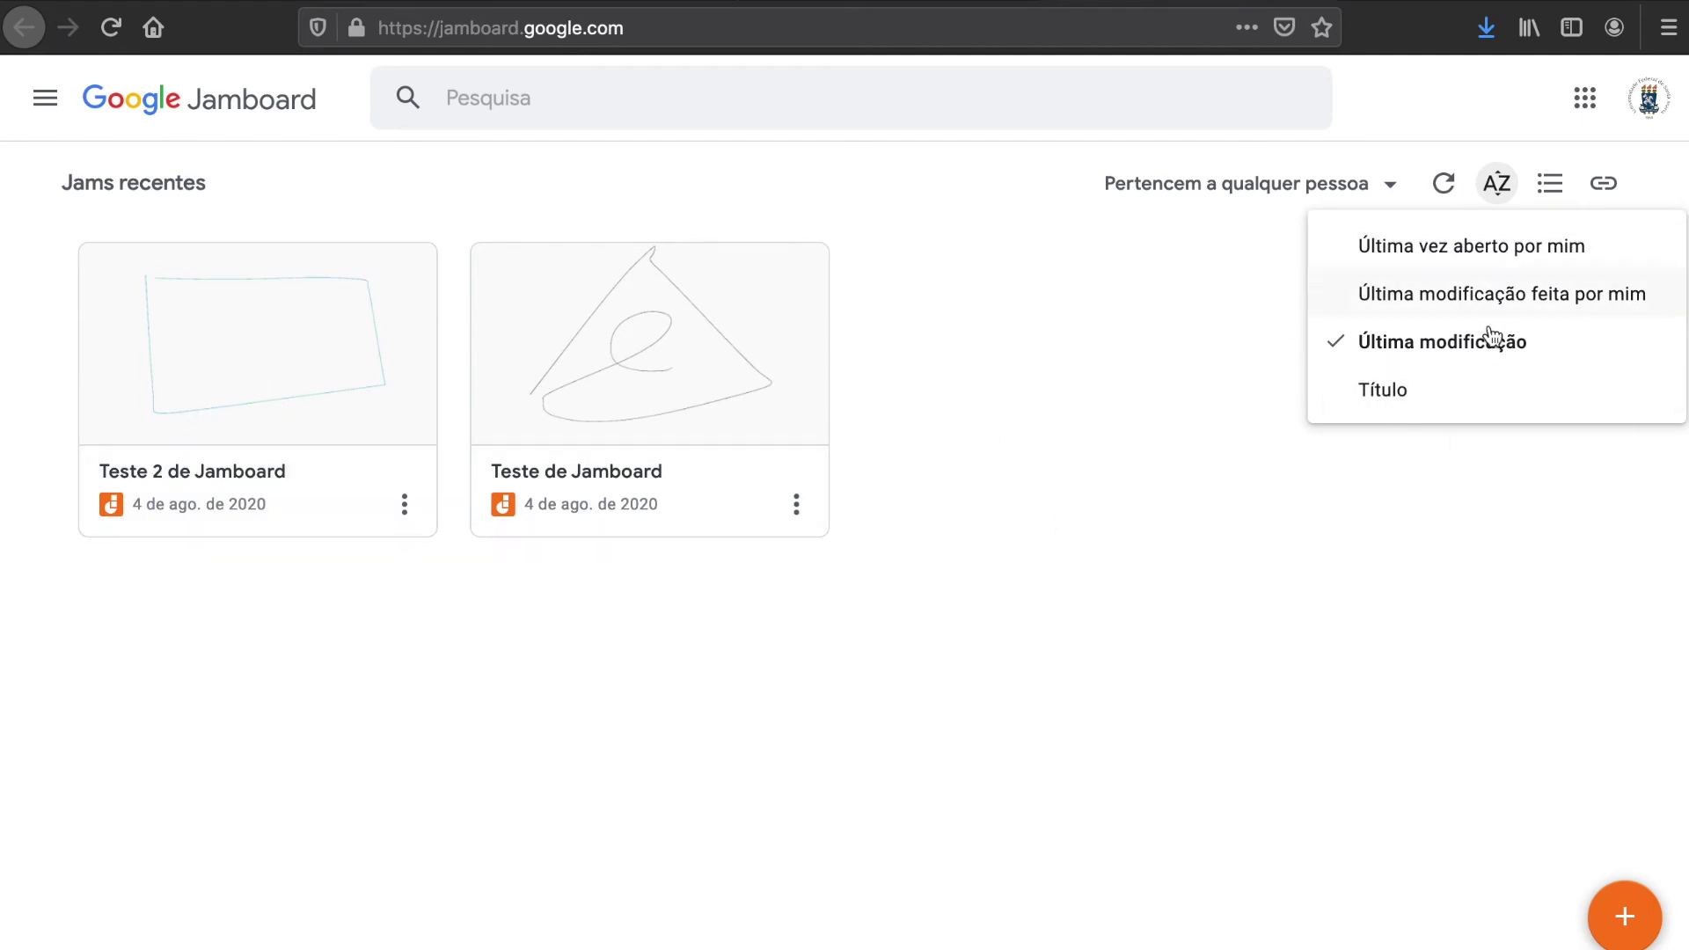
left_click(1410, 389)
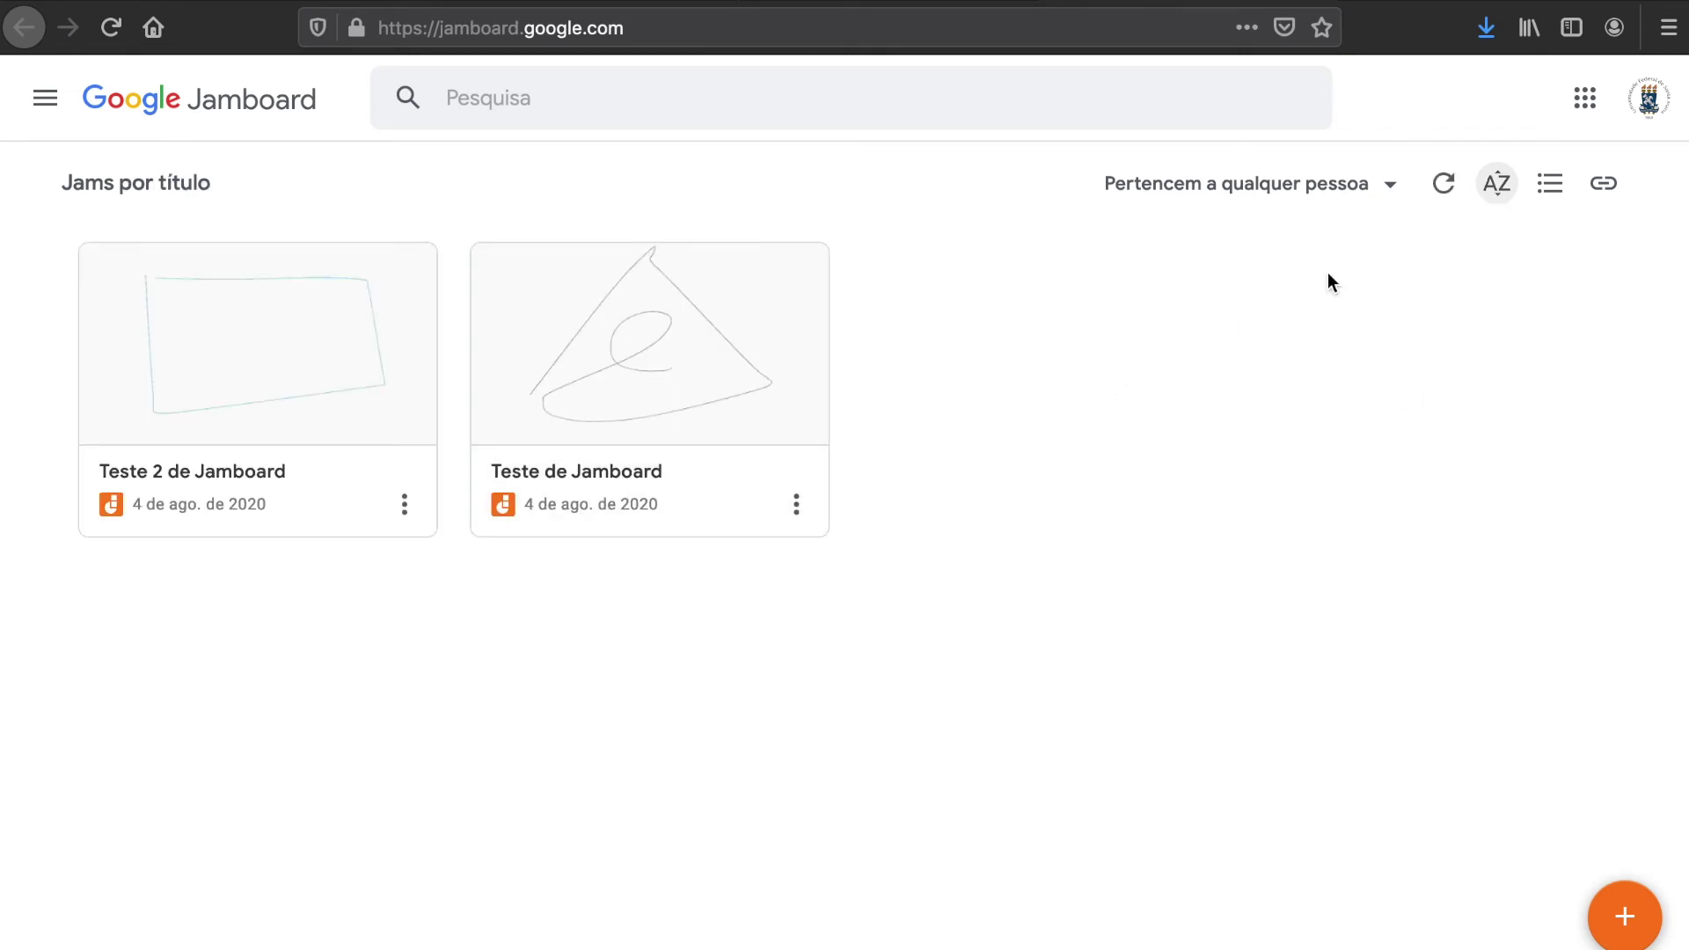
left_click(1497, 183)
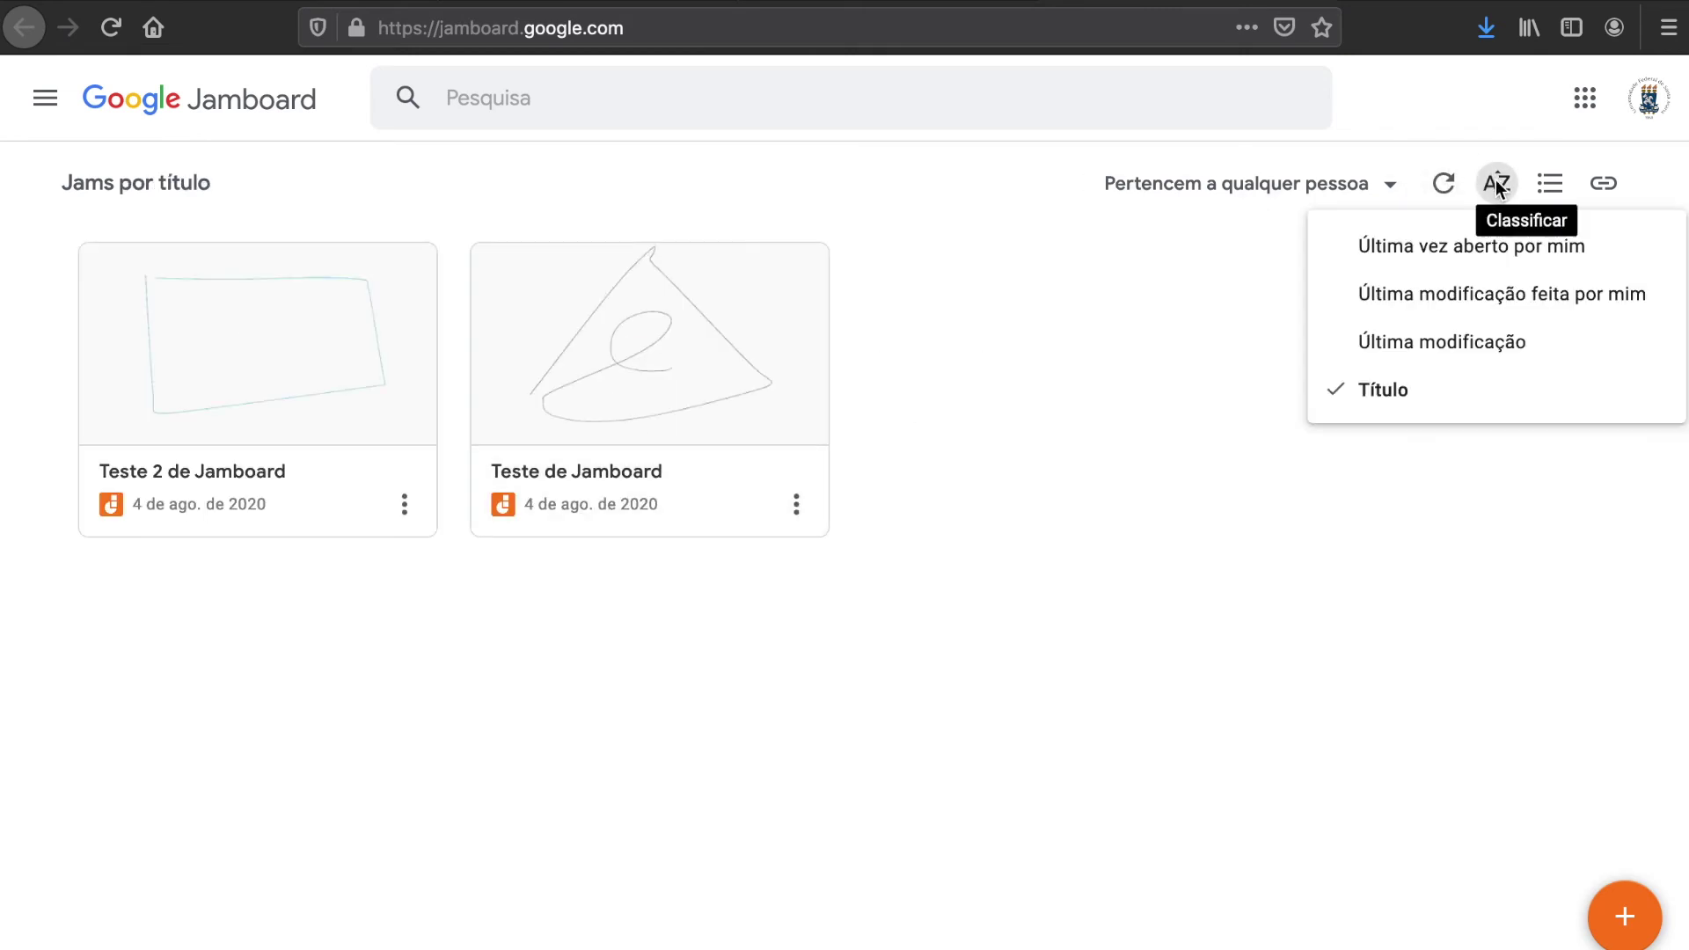
left_click(1470, 340)
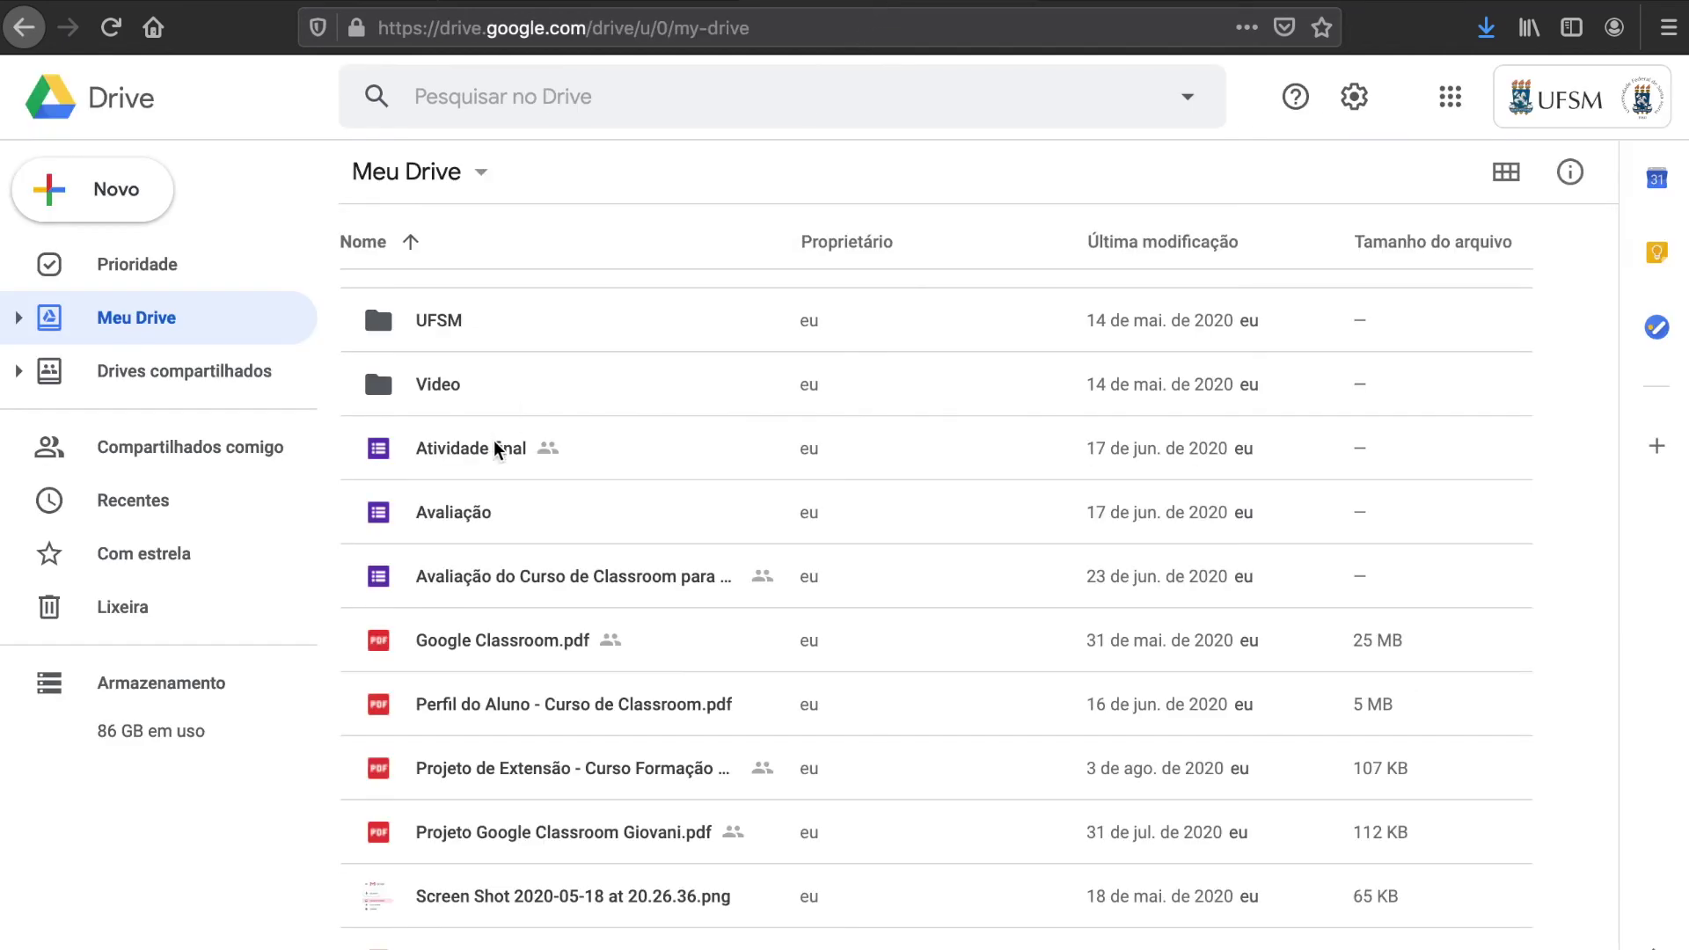
Step: Switch back to Google Drive and open the Jamboards folder to check which jams it holds
scroll(495, 450, "up", 5)
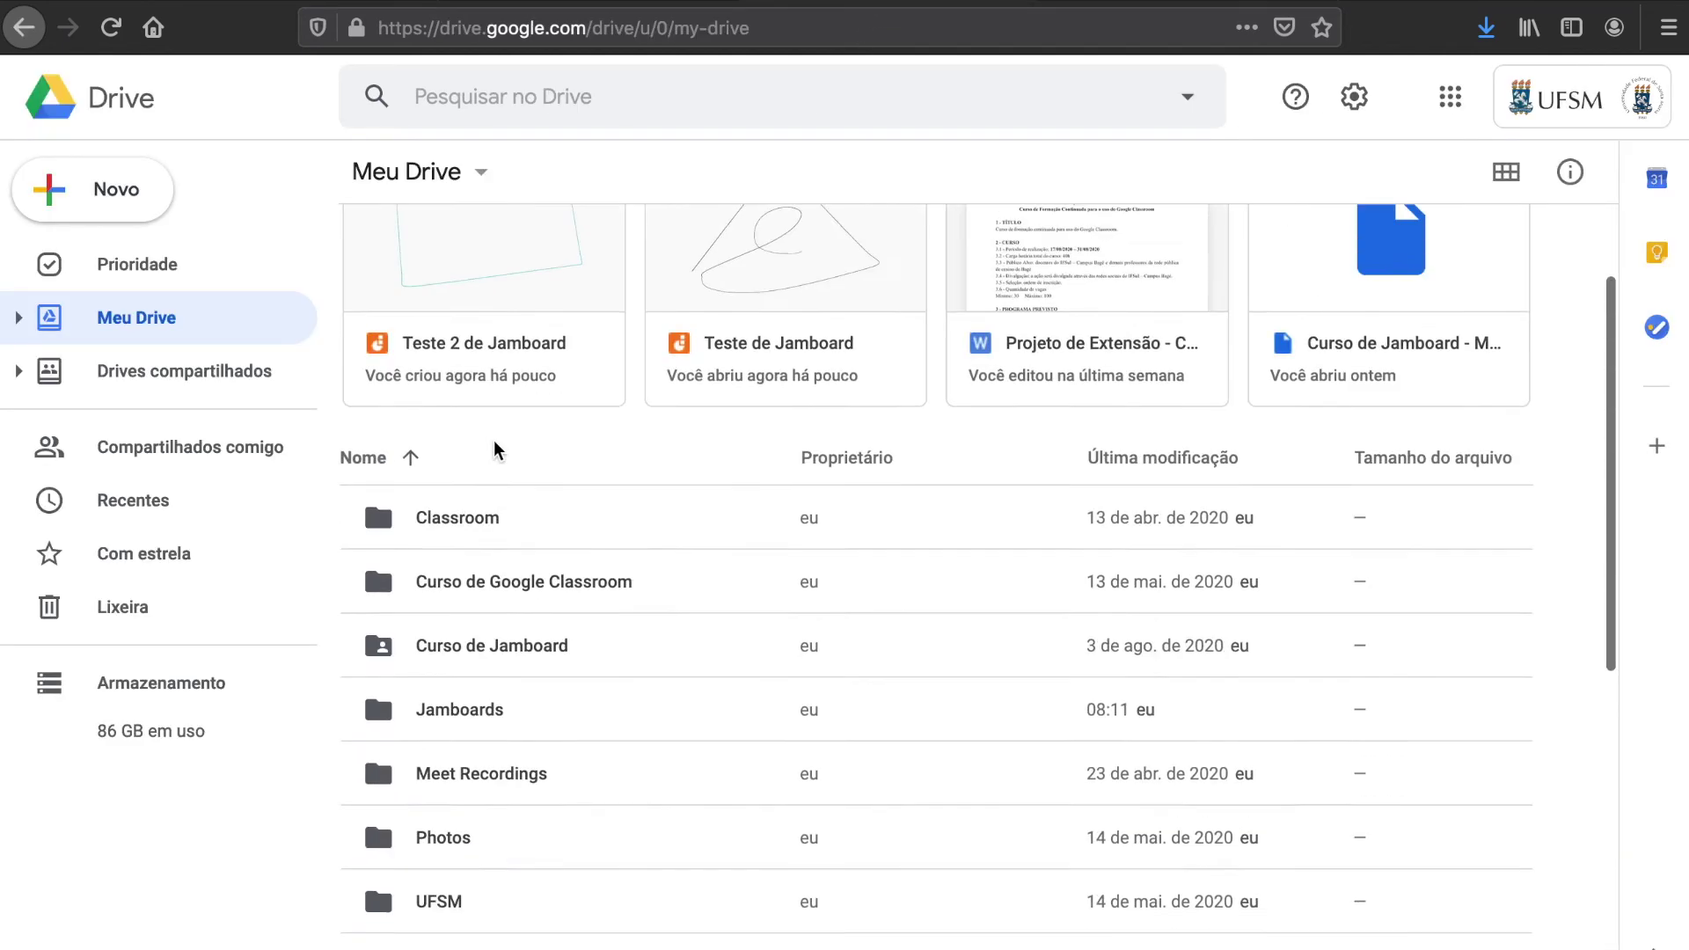
left_click(469, 796)
double_click(467, 792)
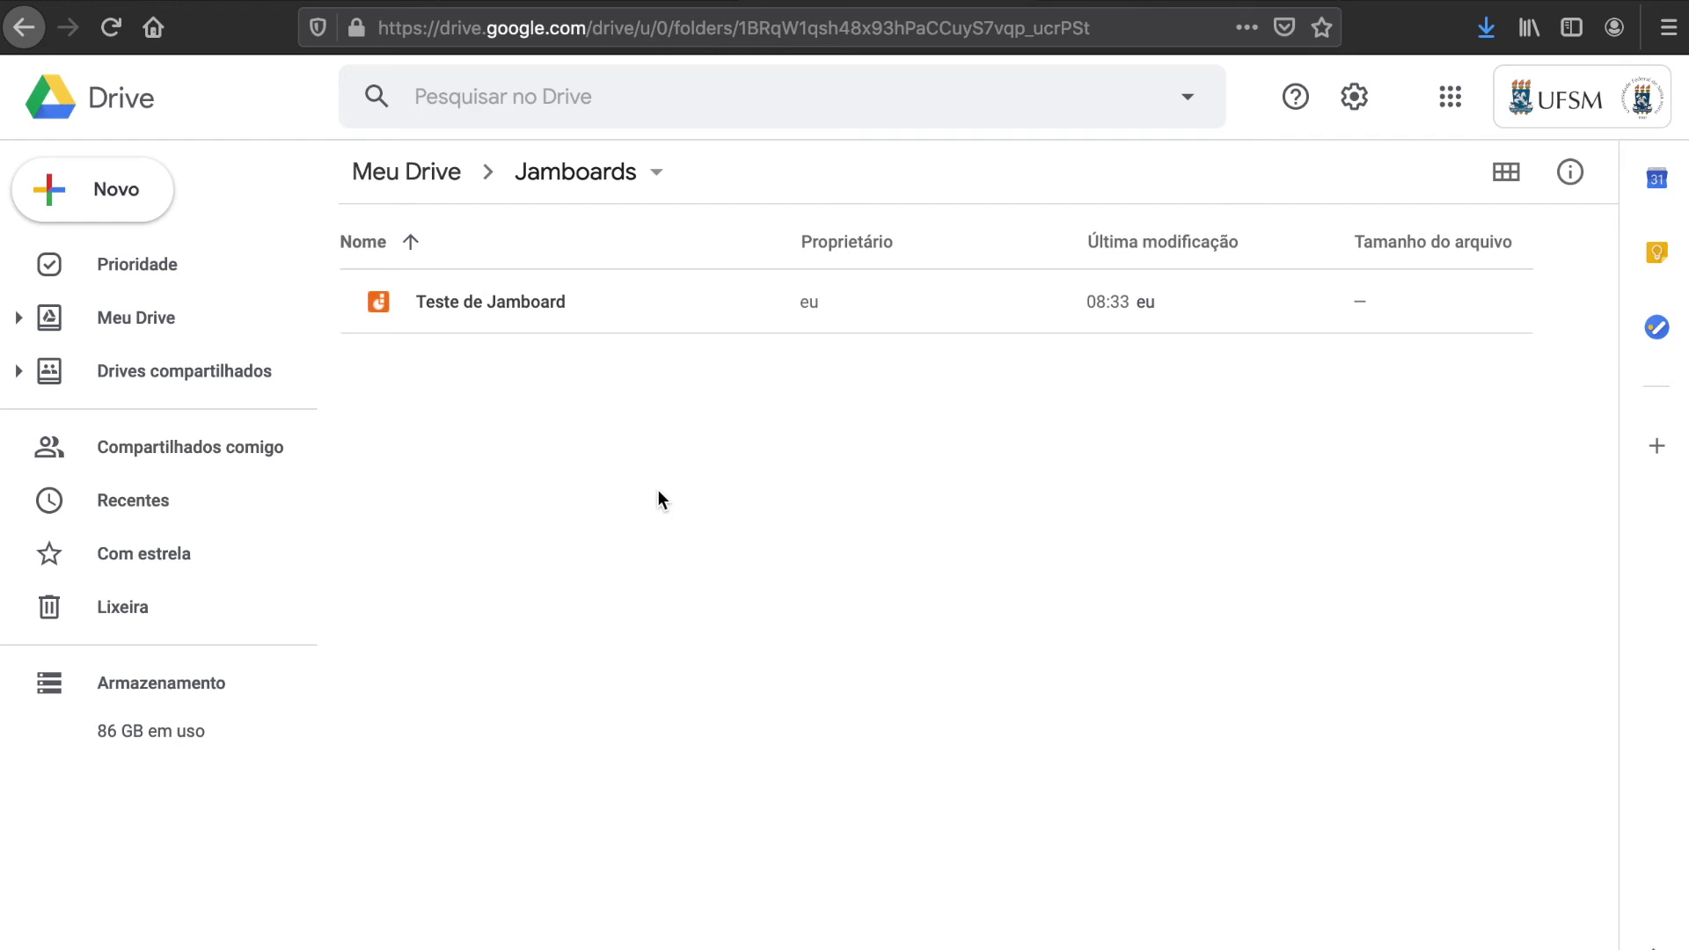
Step: Move "Teste 2 de Jamboard" from the root of Meu Drive into the Jamboards folder and dismiss the notification
left_click(445, 172)
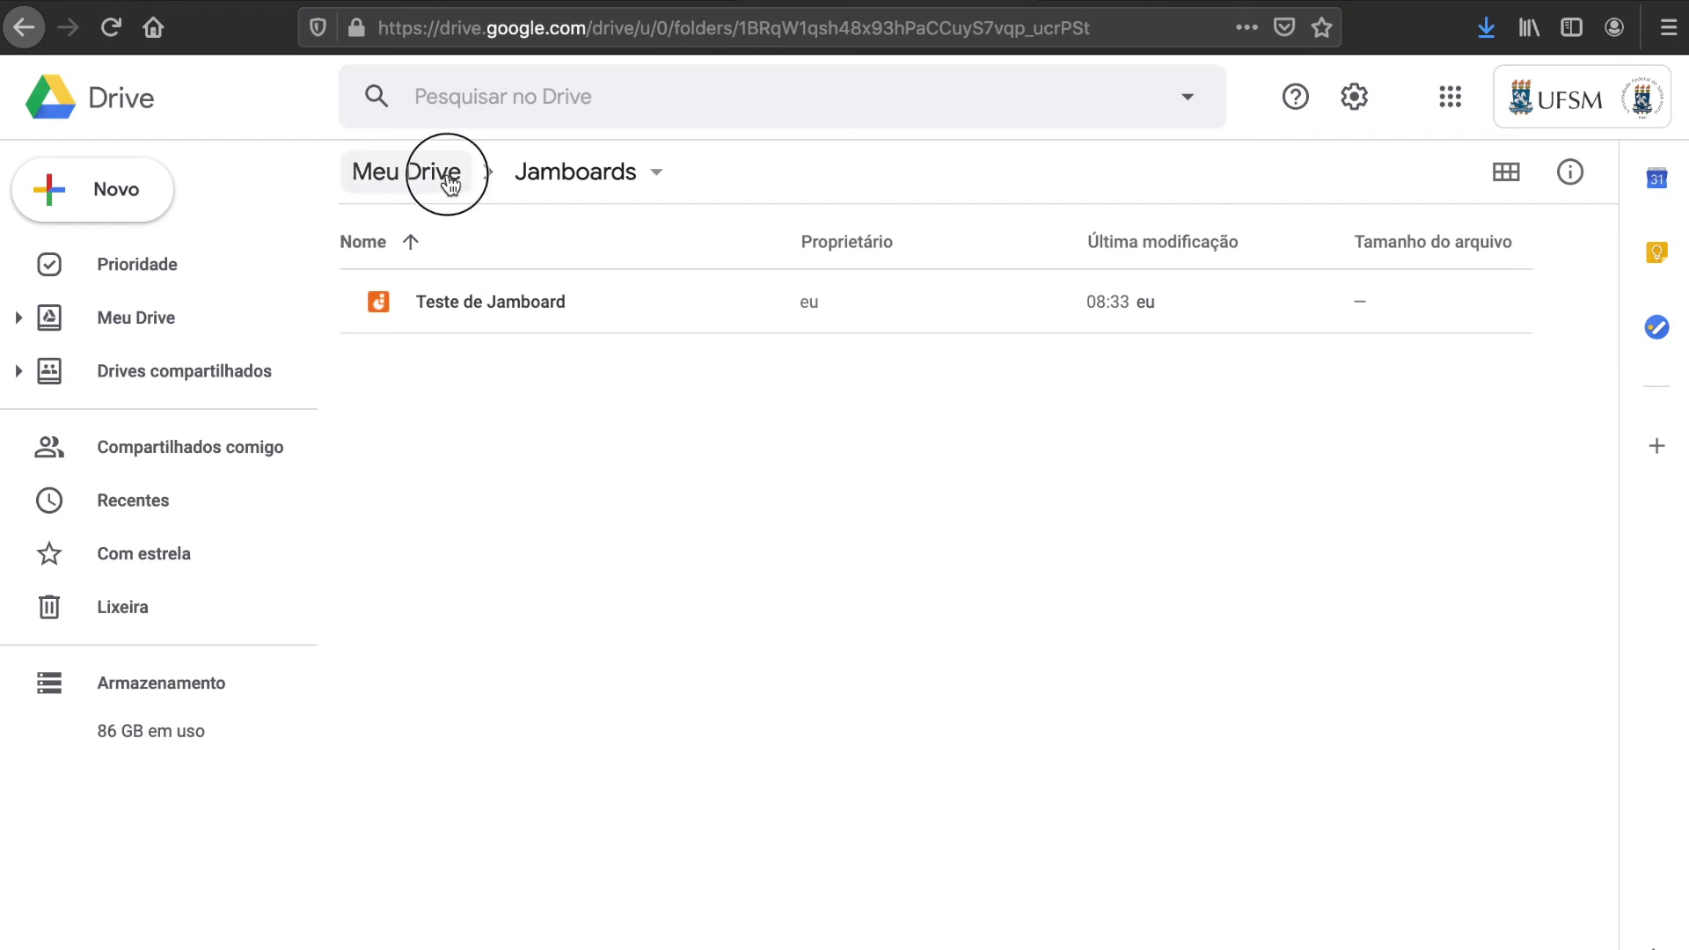
scroll(537, 606, "down", 8)
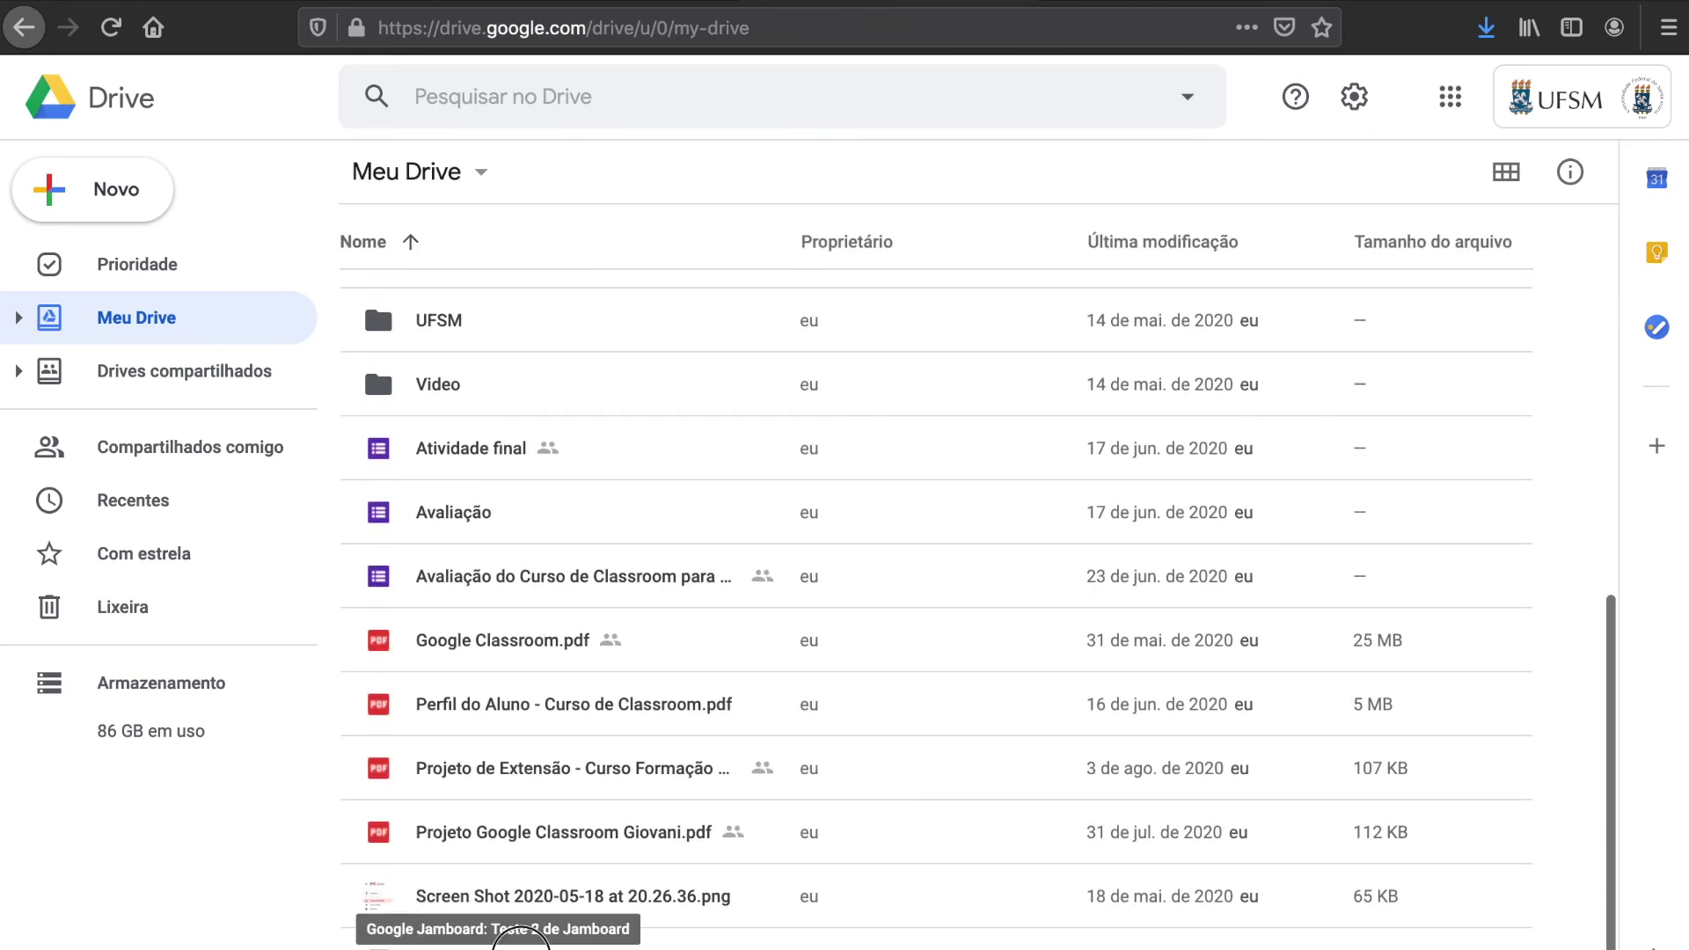
left_click(493, 938)
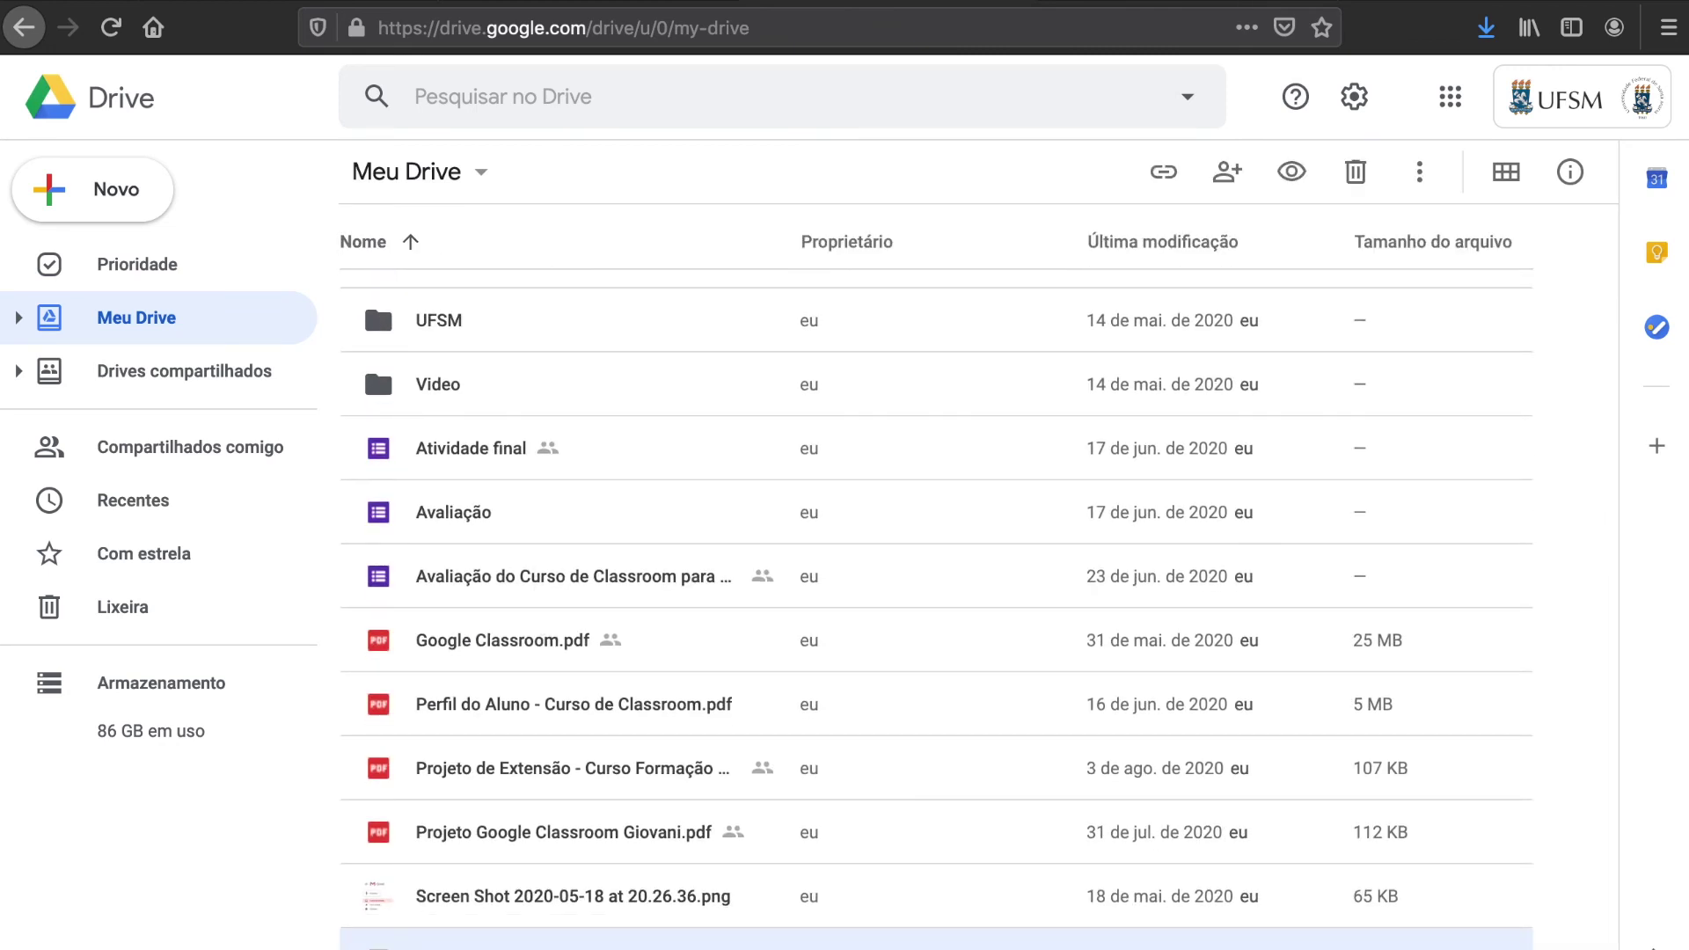
right_click(631, 942)
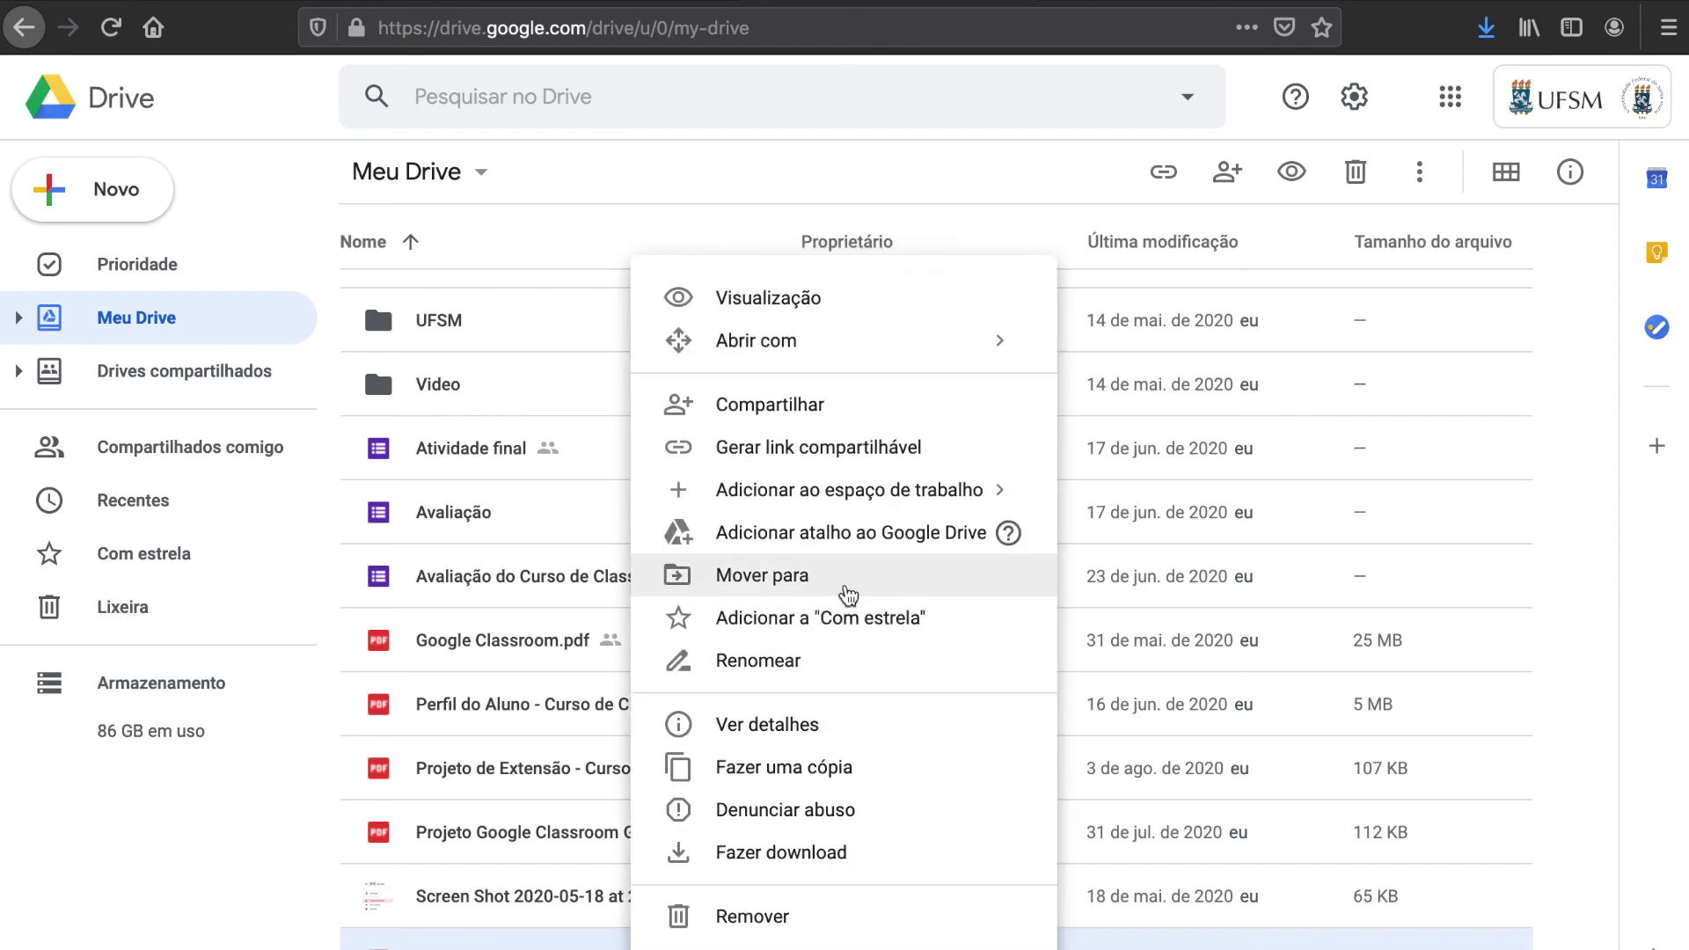
left_click(840, 585)
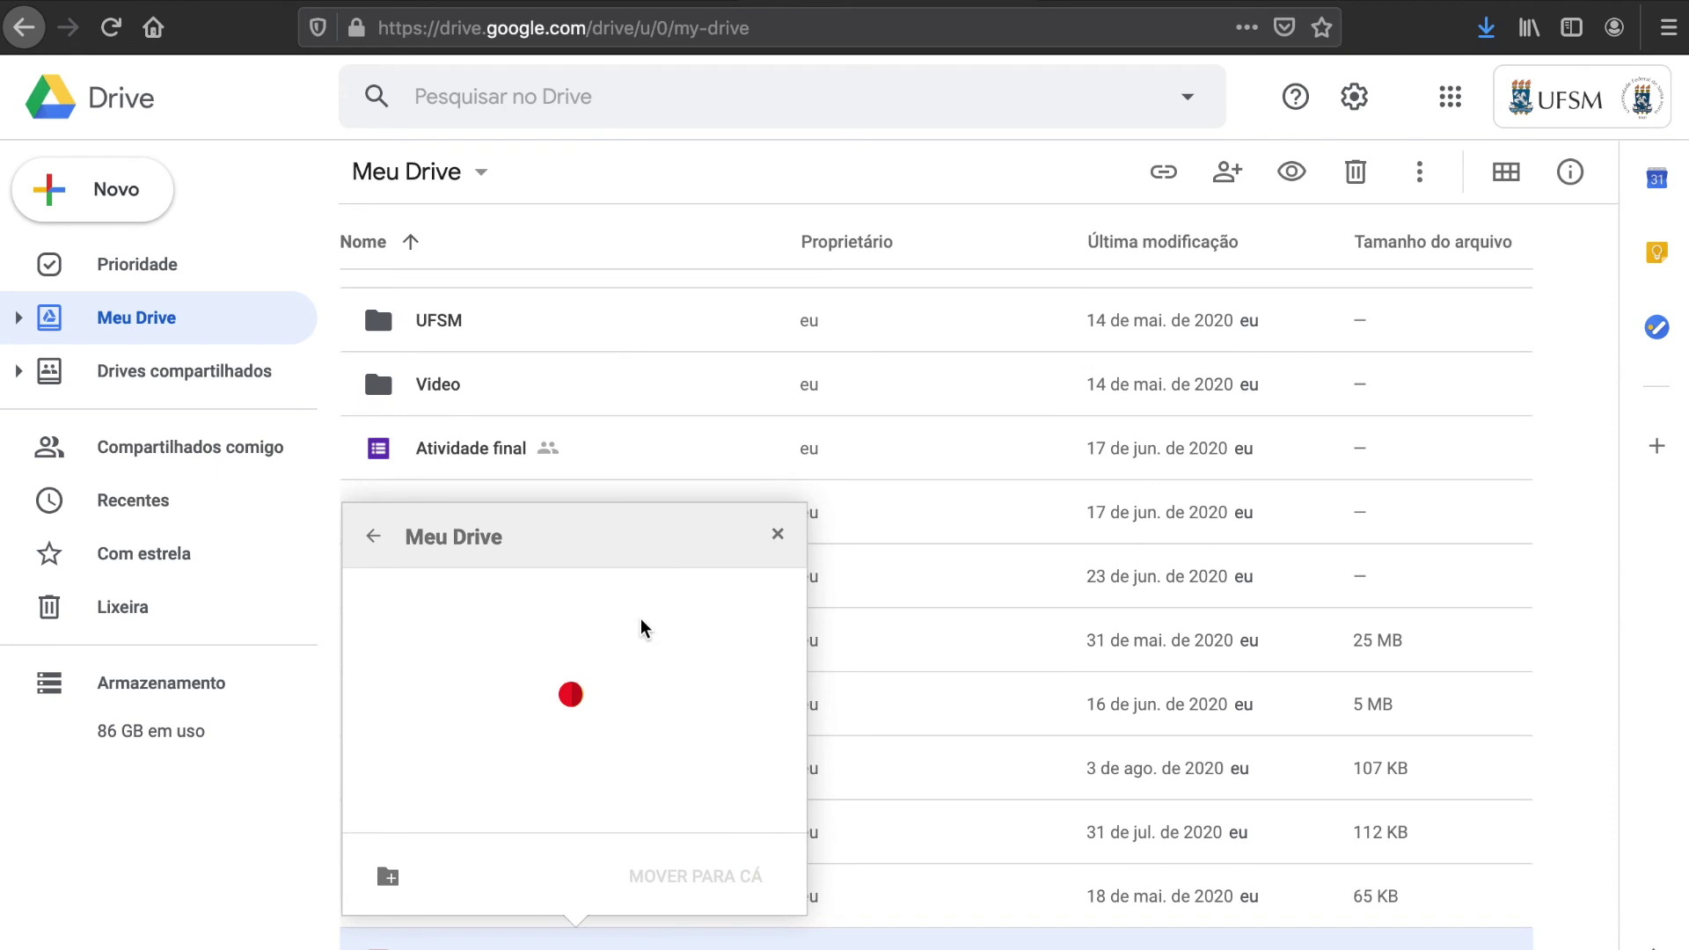
left_click(517, 739)
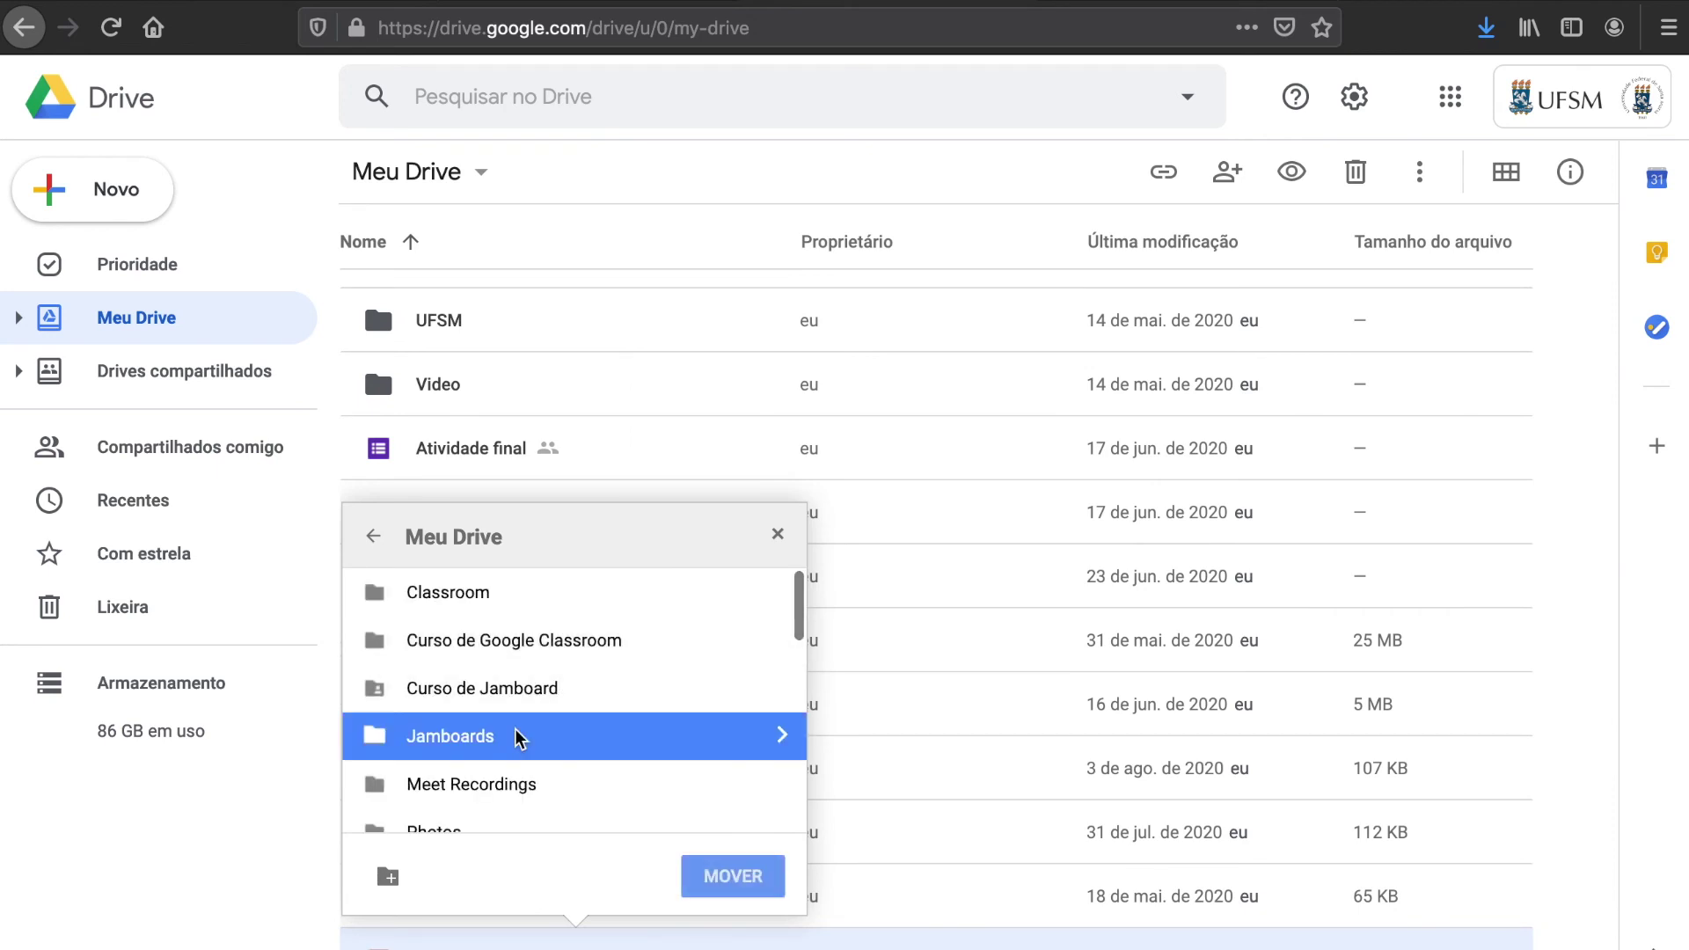
left_click(715, 876)
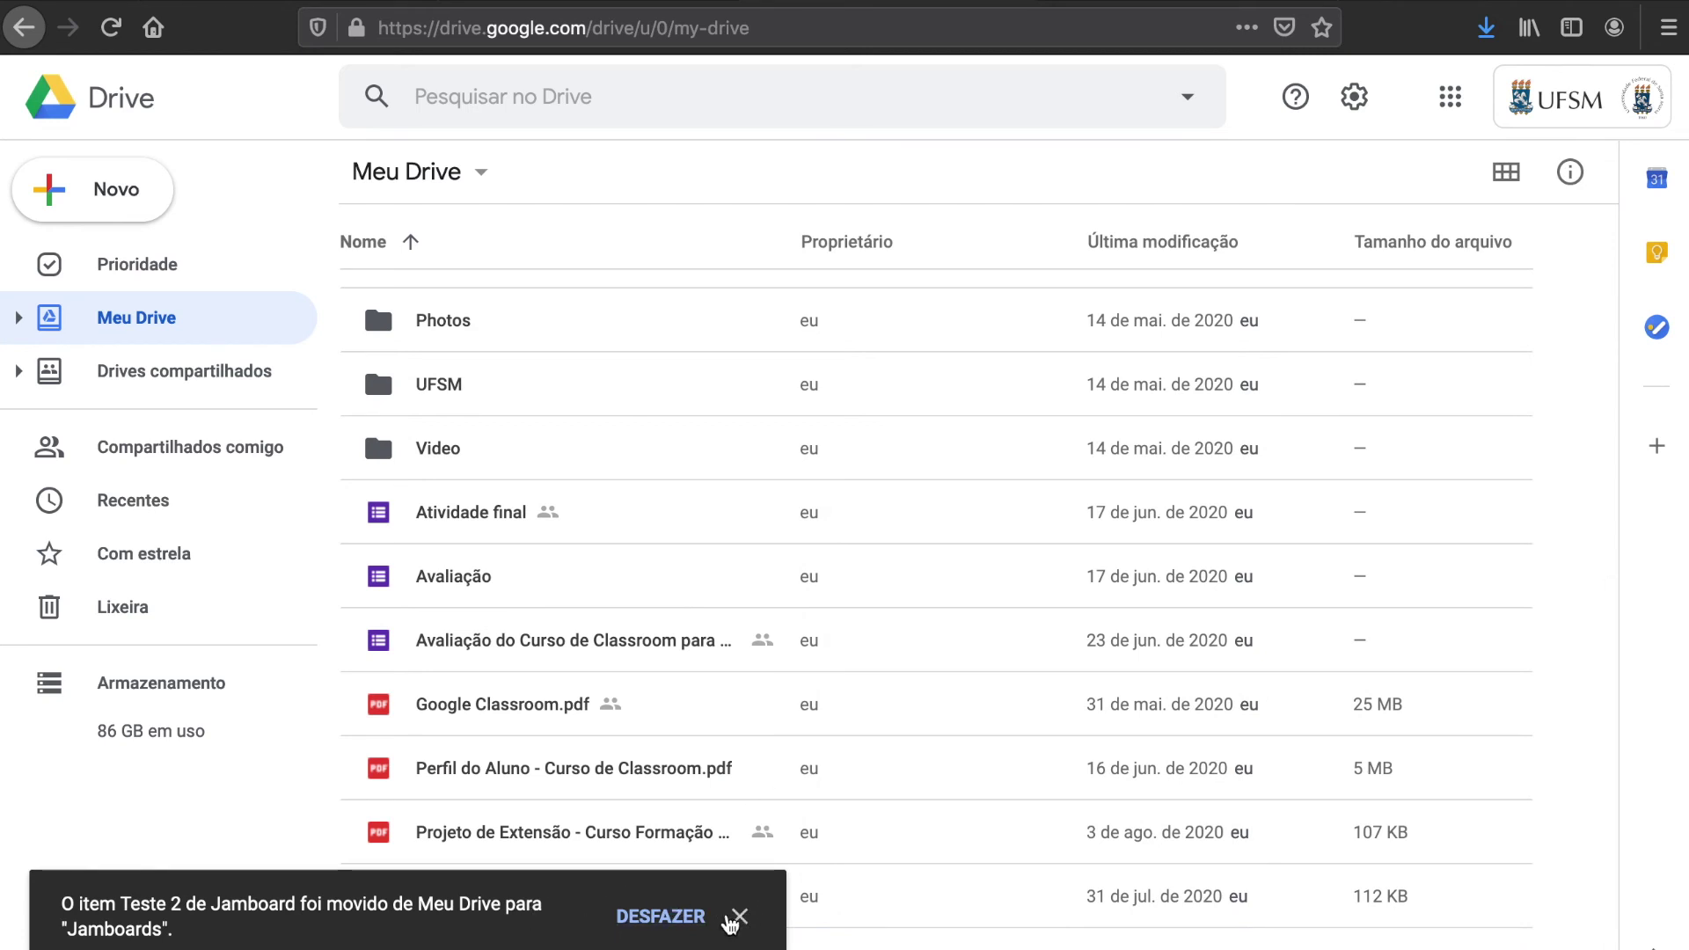
left_click(740, 917)
Step: Open the Jamboards folder from Meu Drive to check for the moved jam
scroll(837, 879, "up", 1)
scroll(842, 882, "up", 5)
scroll(842, 883, "down", 5)
scroll(842, 882, "up", 5)
double_click(532, 627)
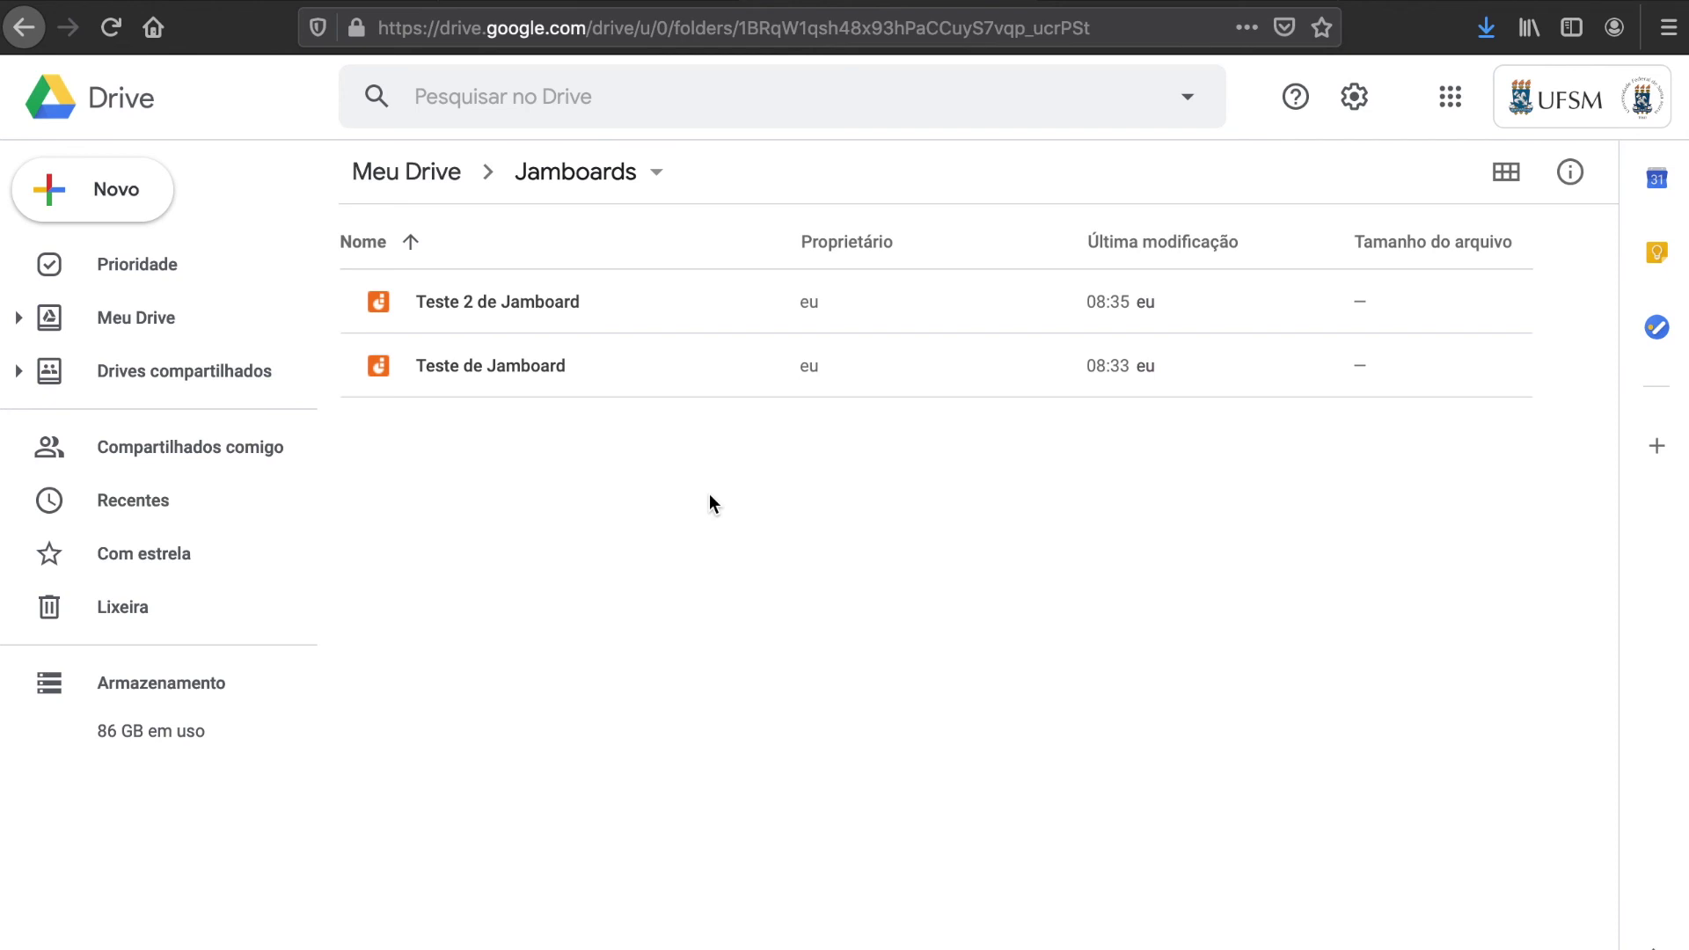
Step: Return to the root of Meu Drive, glance at the Jamboard home page, and look through the Drive root's files
left_click(400, 171)
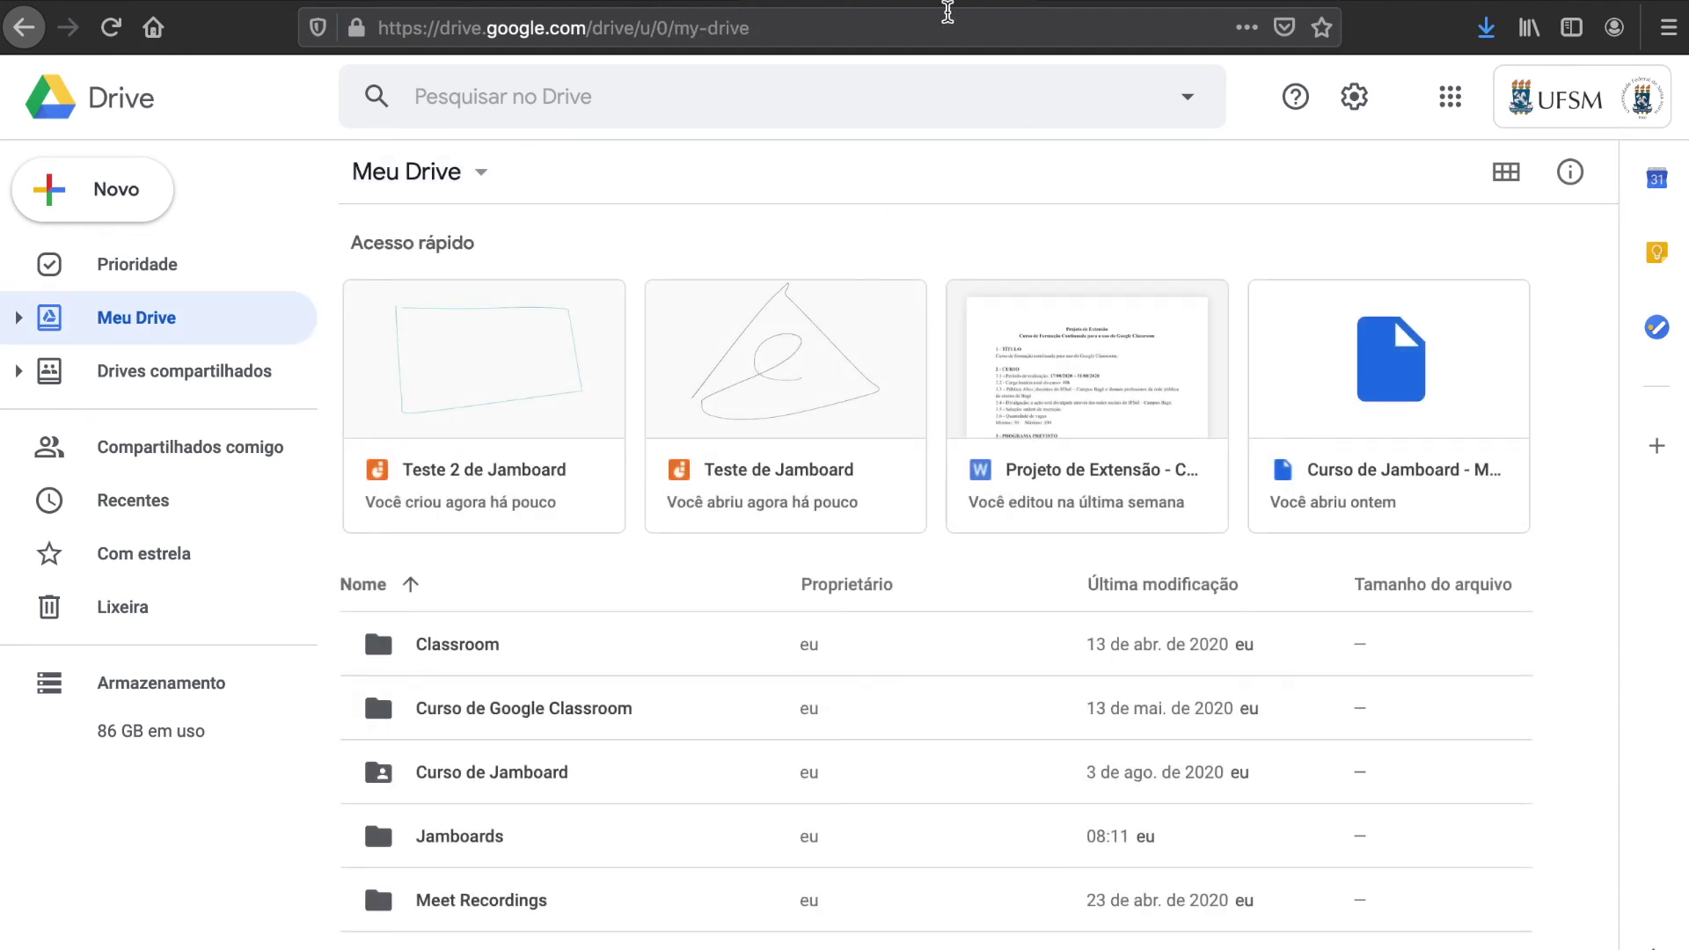
left_click(1155, 2)
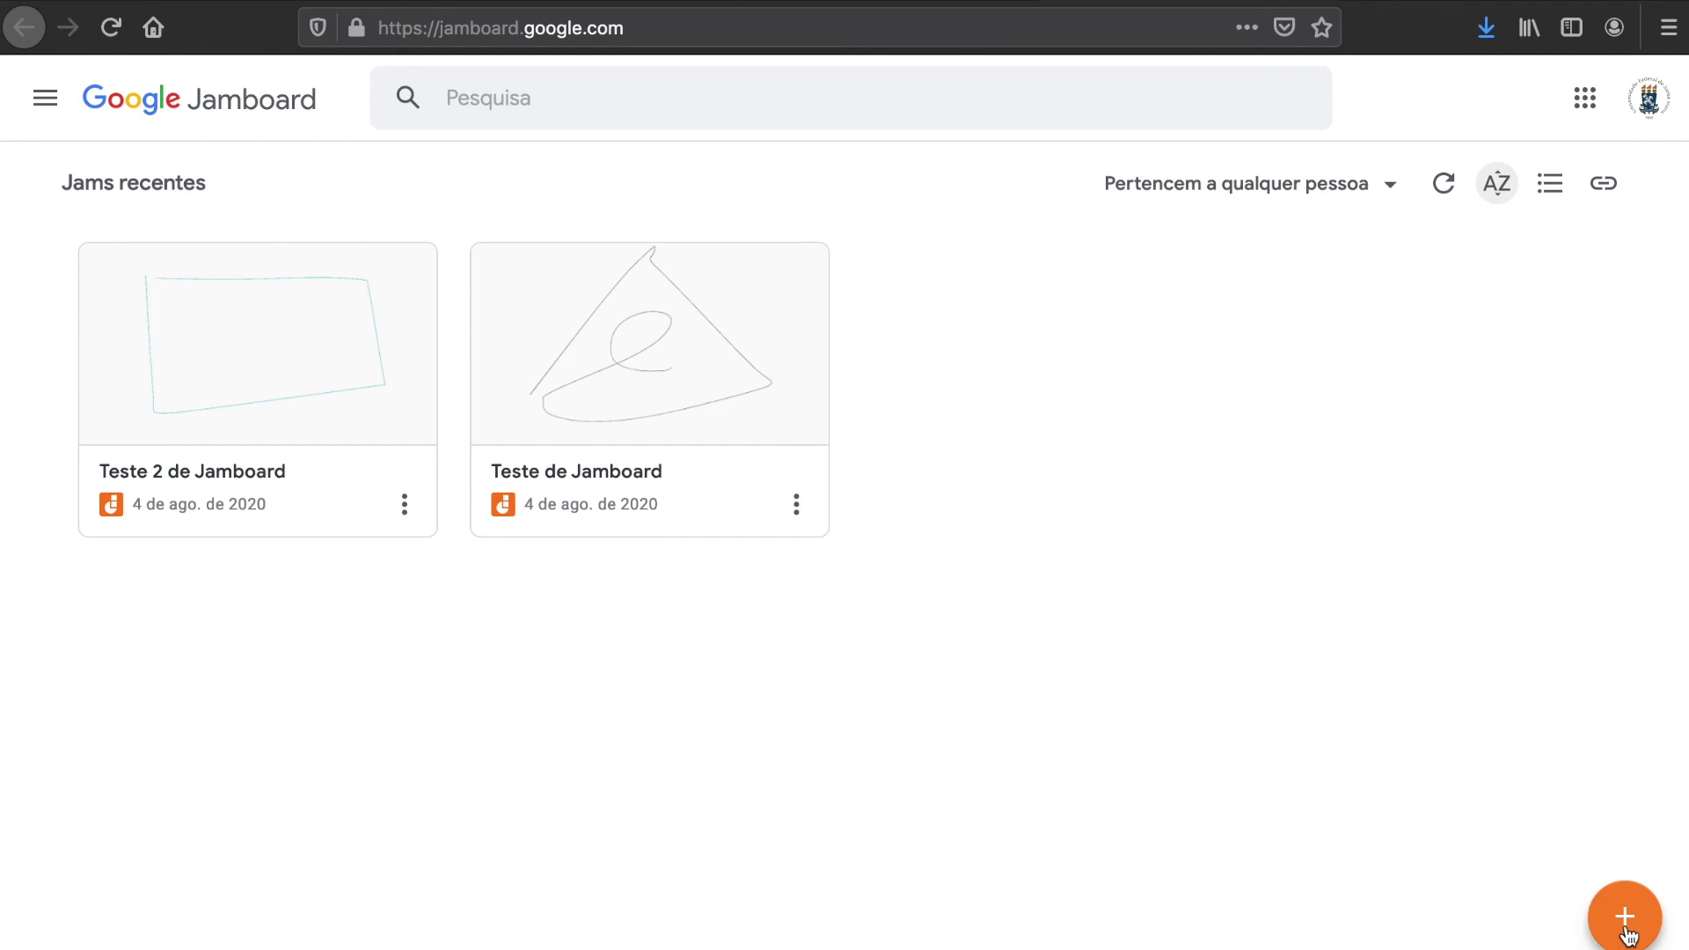
left_click(849, 2)
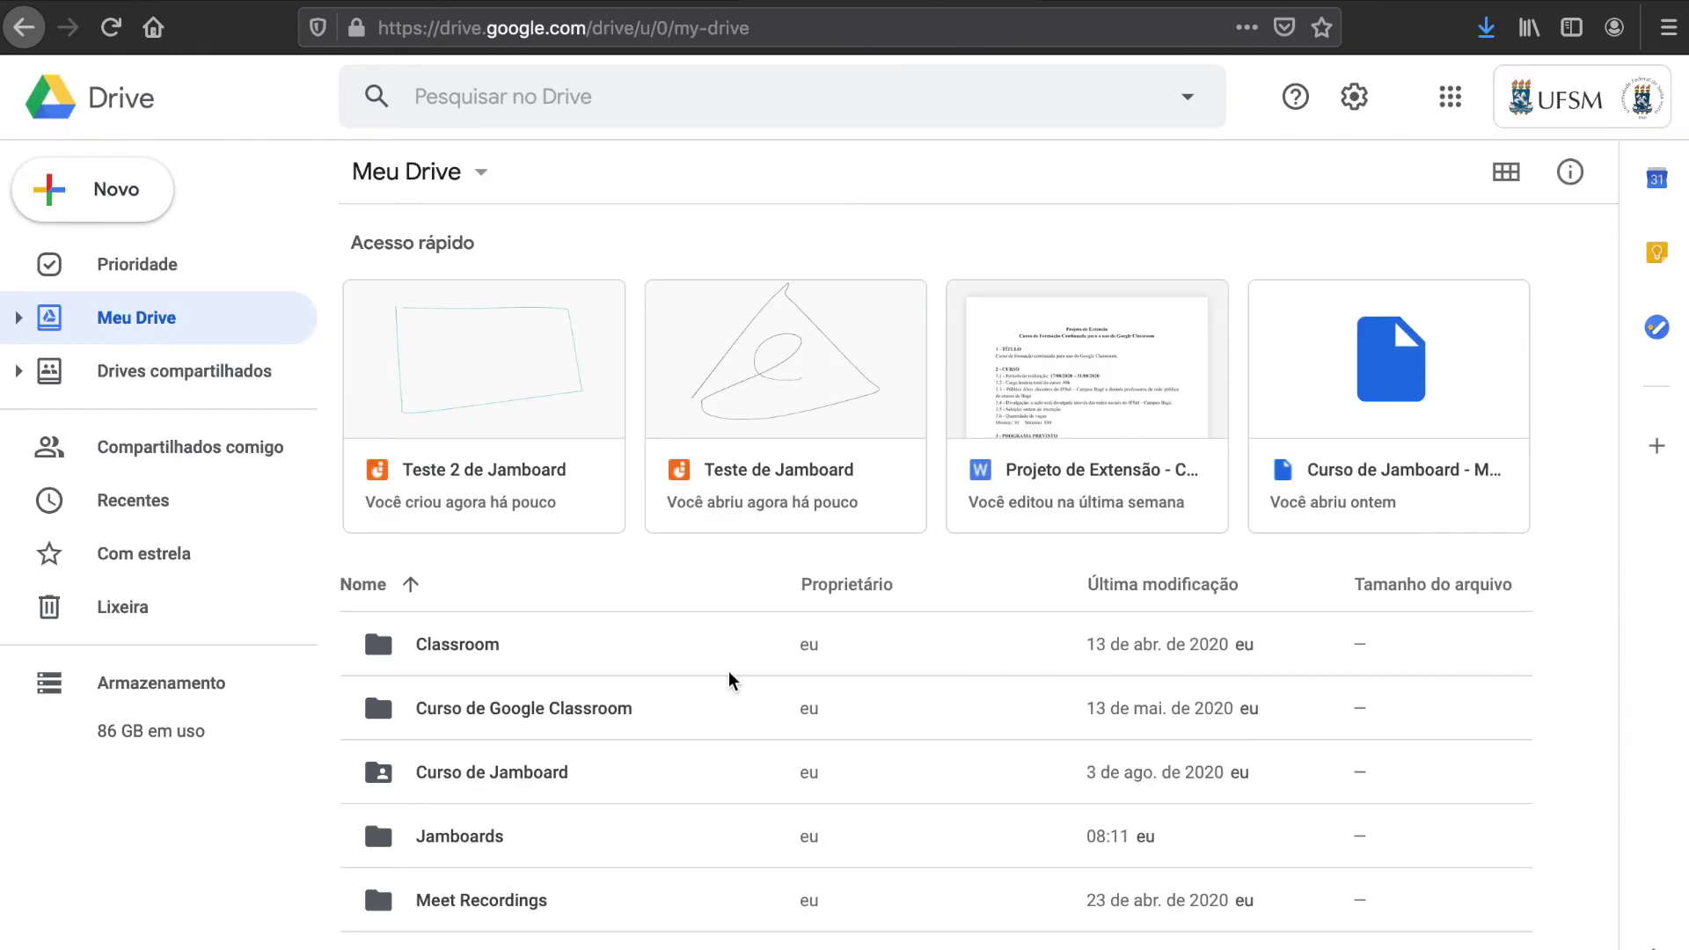
scroll(731, 682, "down", 7)
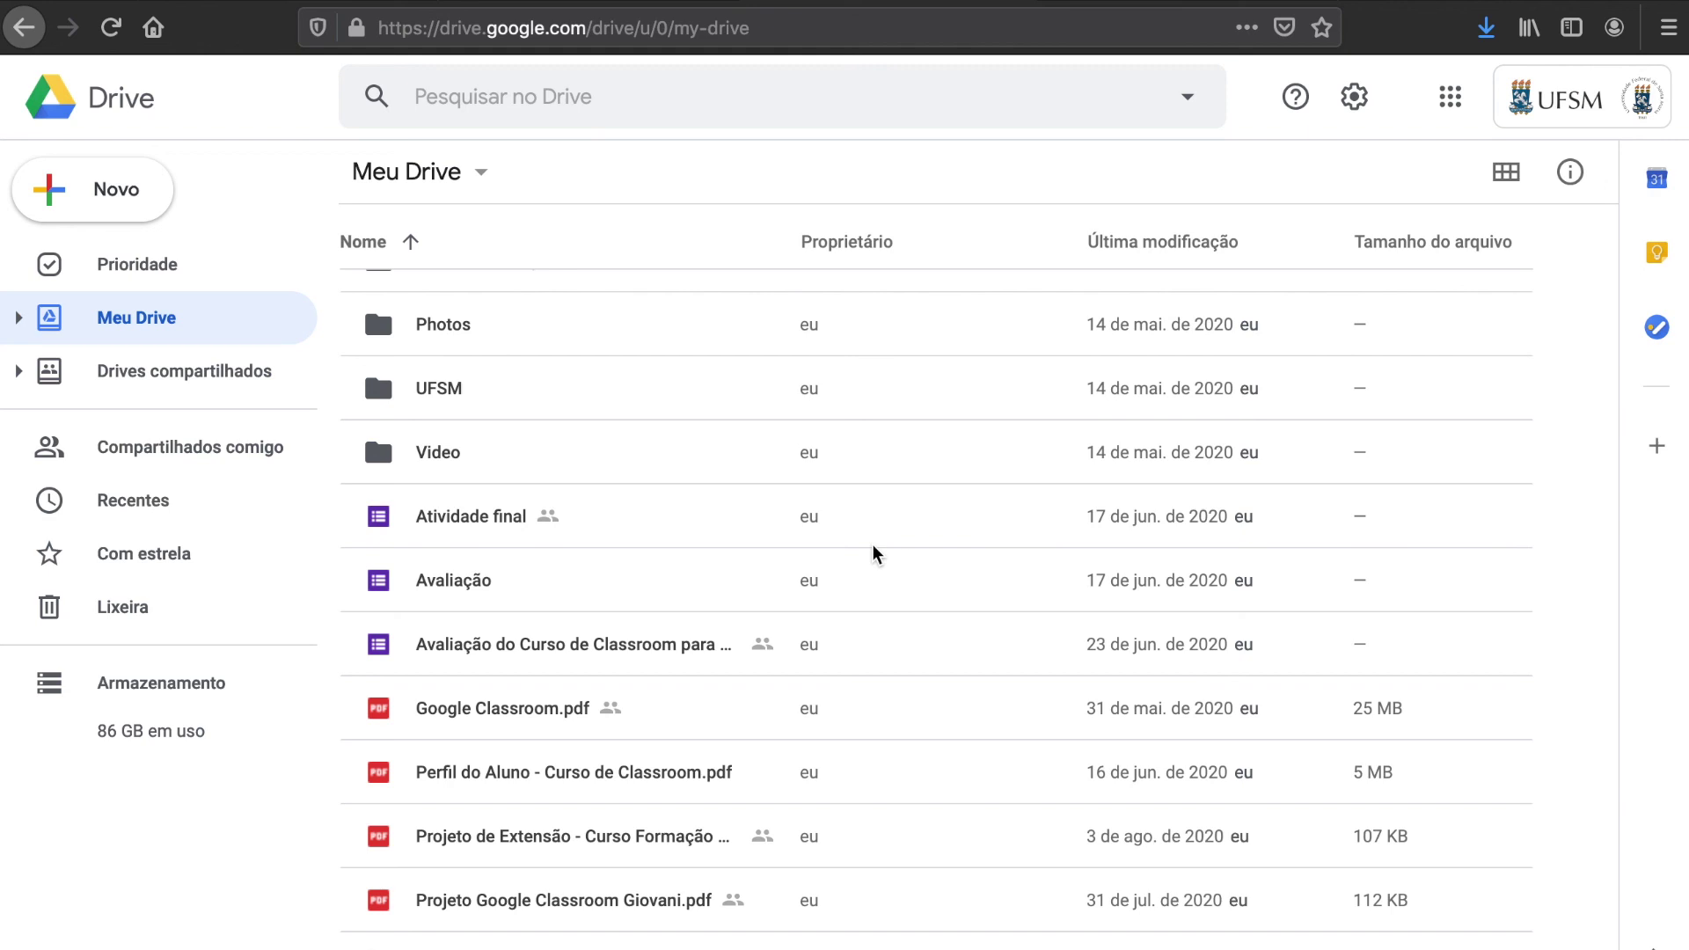
scroll(873, 553, "up", 10)
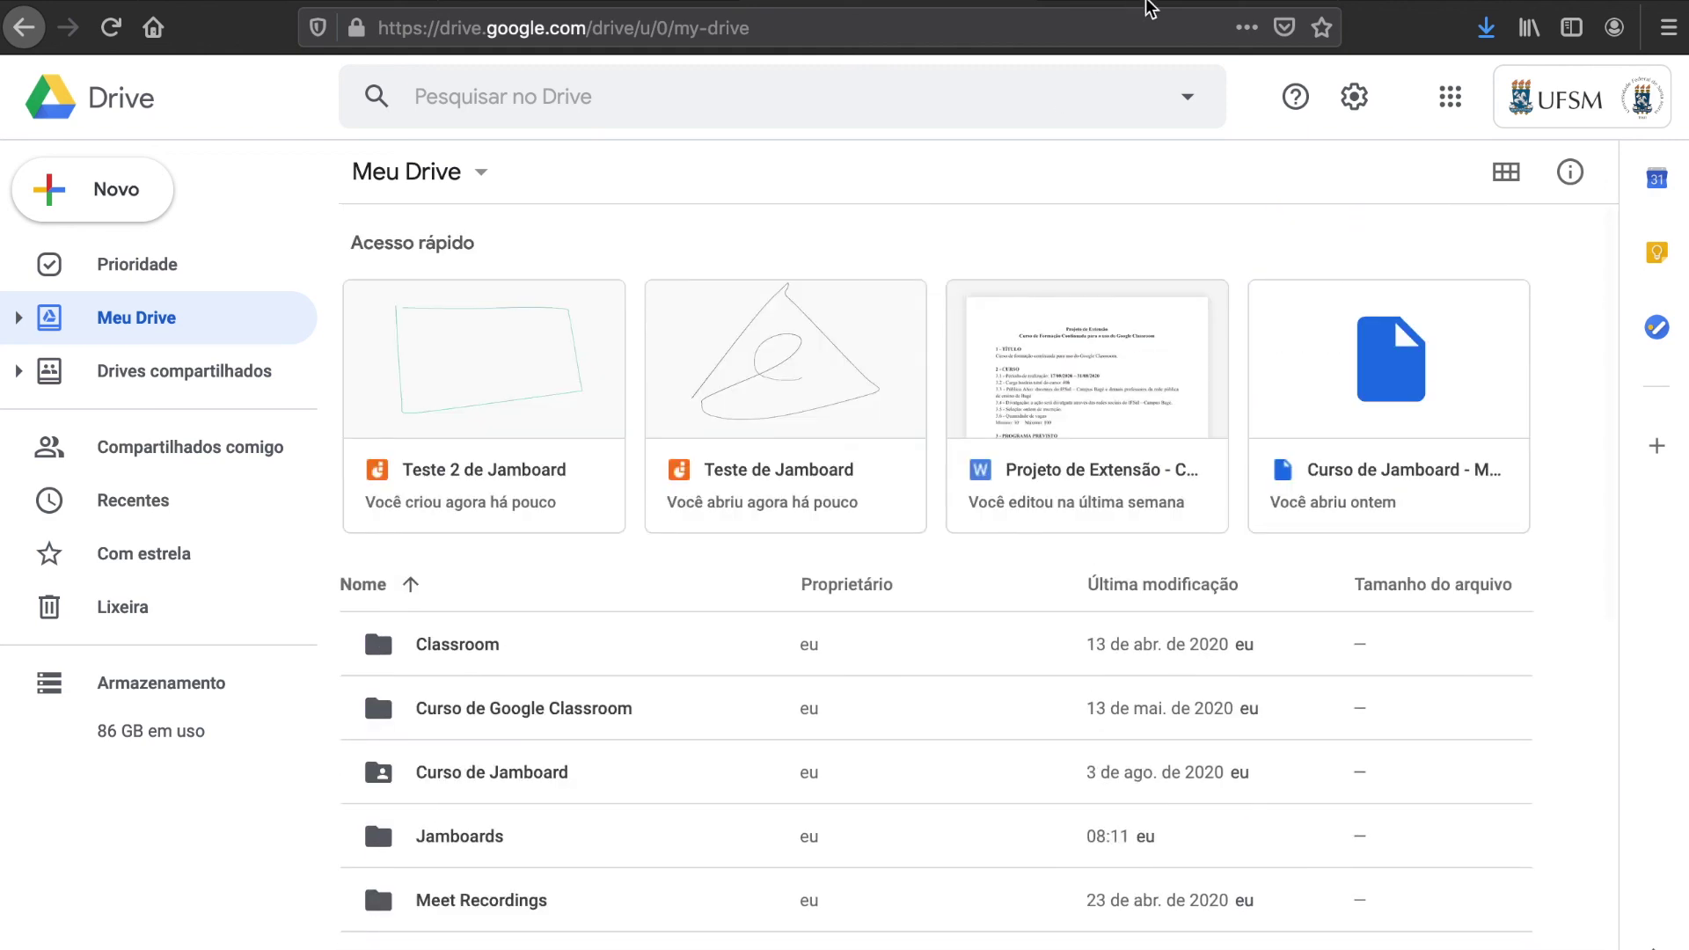
Step: View the Jamboard home page with its search field, and reopen the Jamboards folder in Google Drive
left_click(1147, 1)
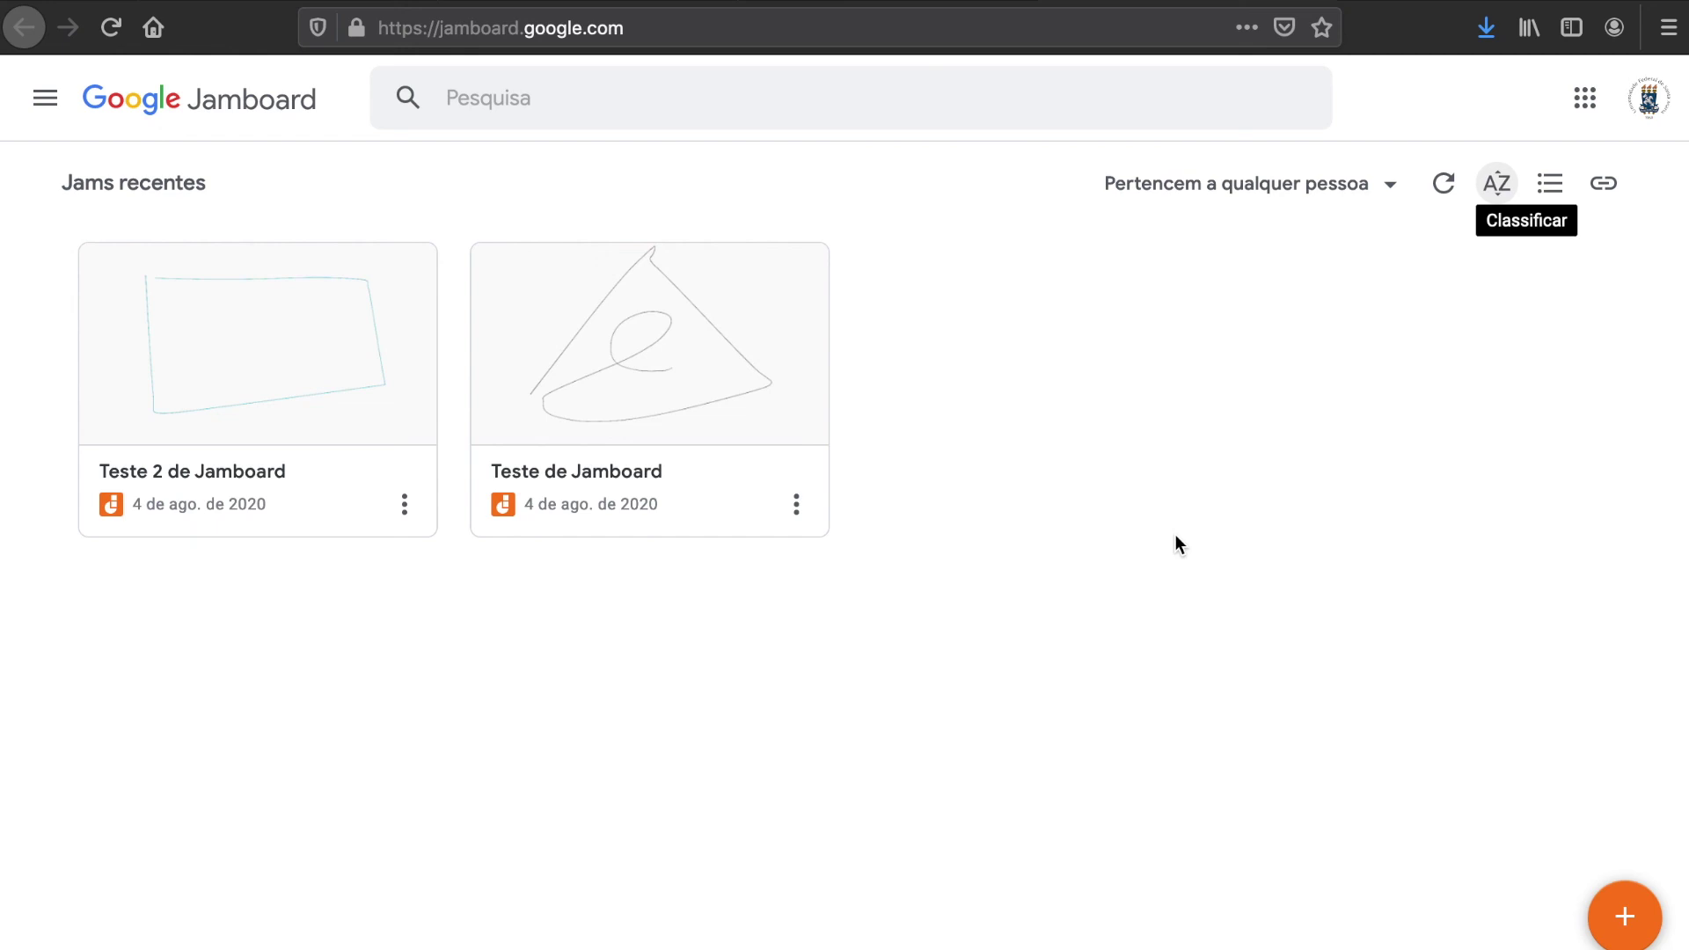
left_click(626, 97)
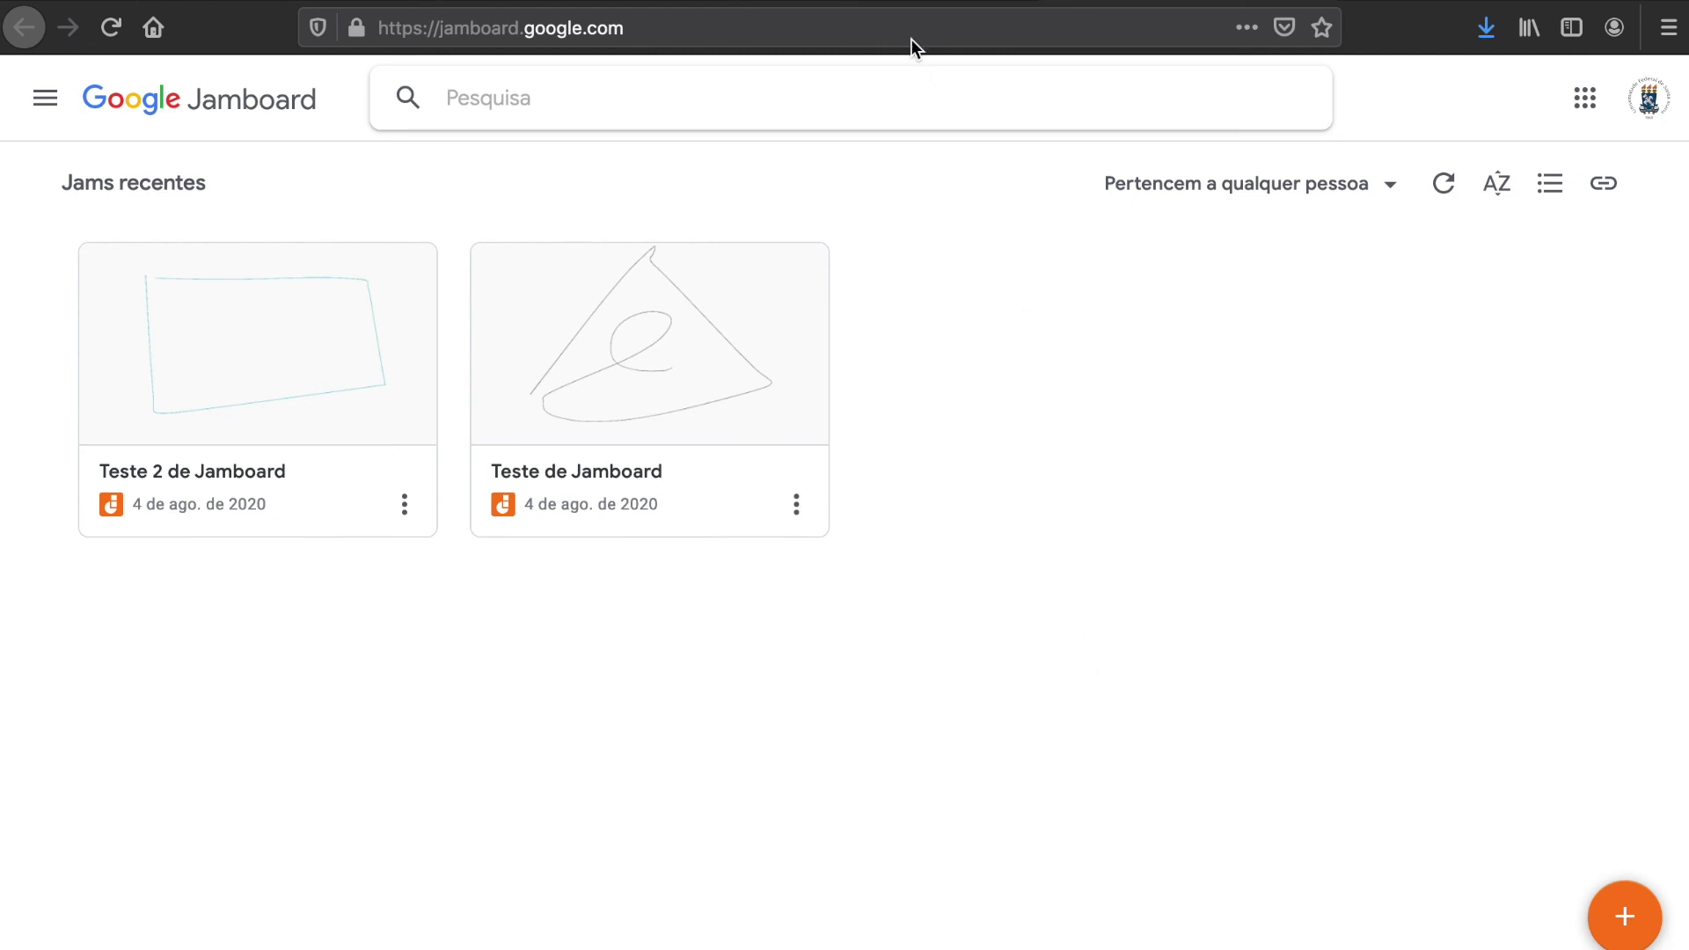
left_click(941, 1)
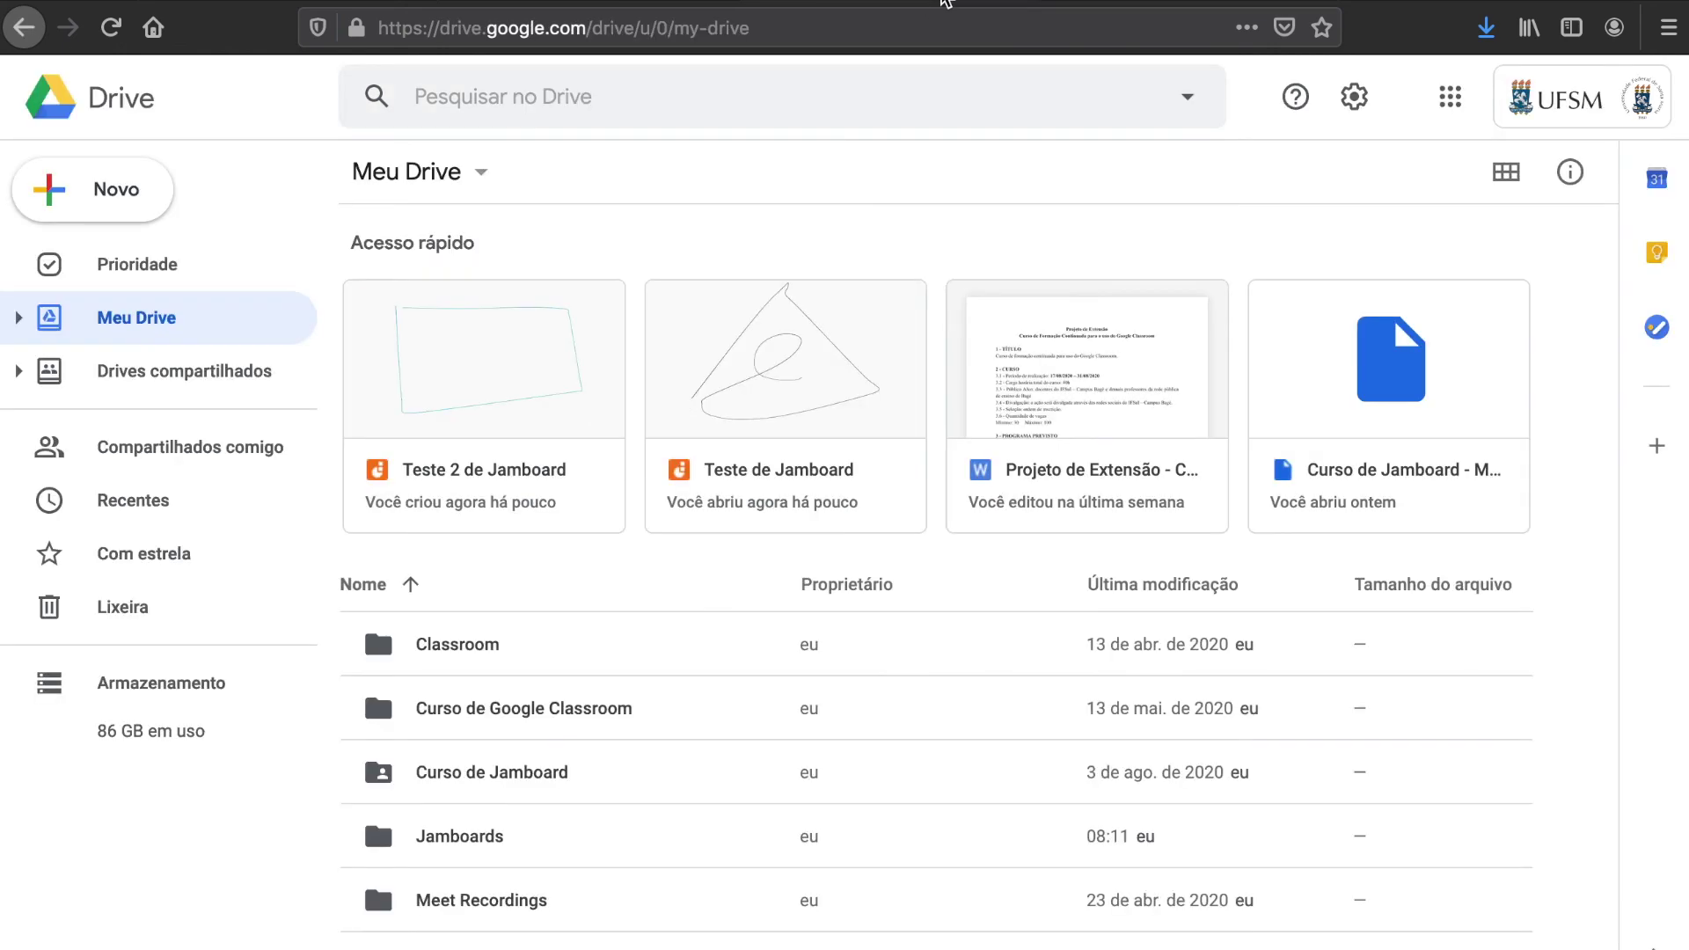
double_click(499, 833)
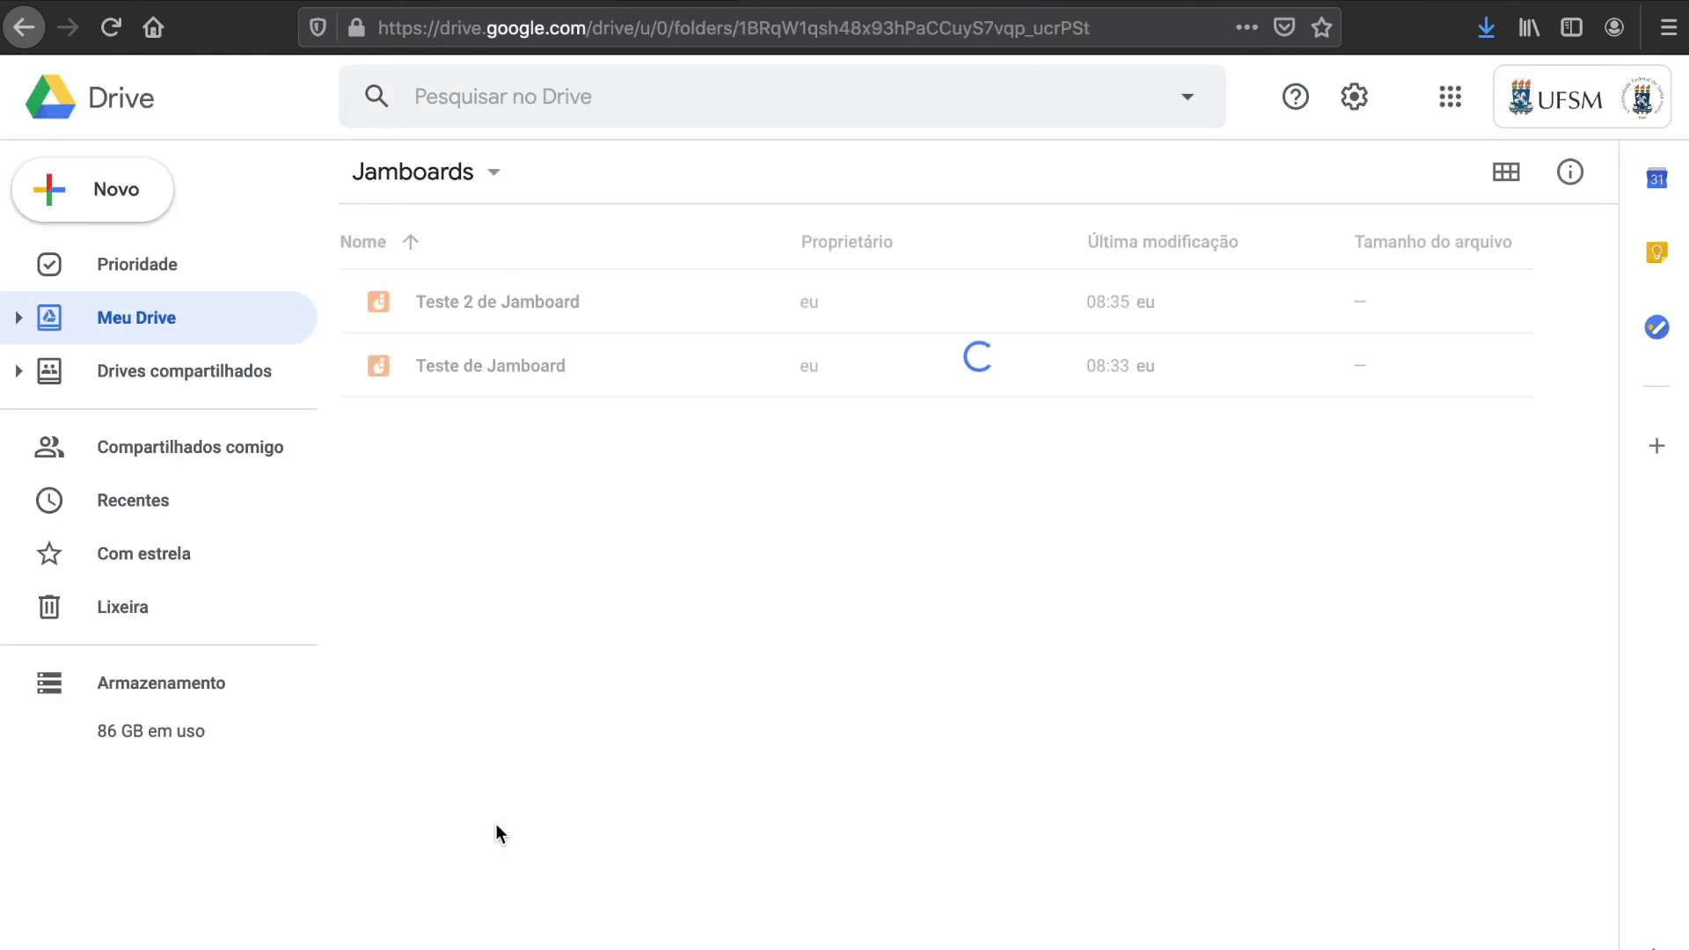